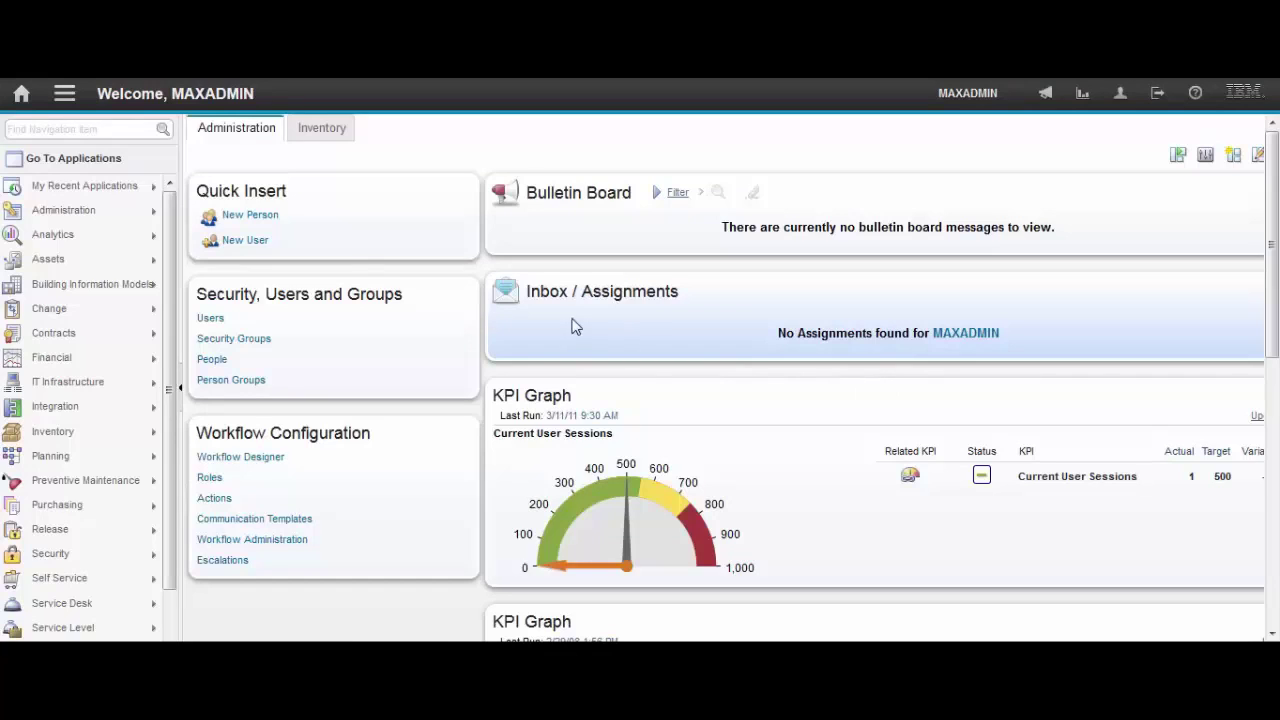
# Step: Launch Map Manager from the Administration section of the navigation menu
pyautogui.click(66, 95)
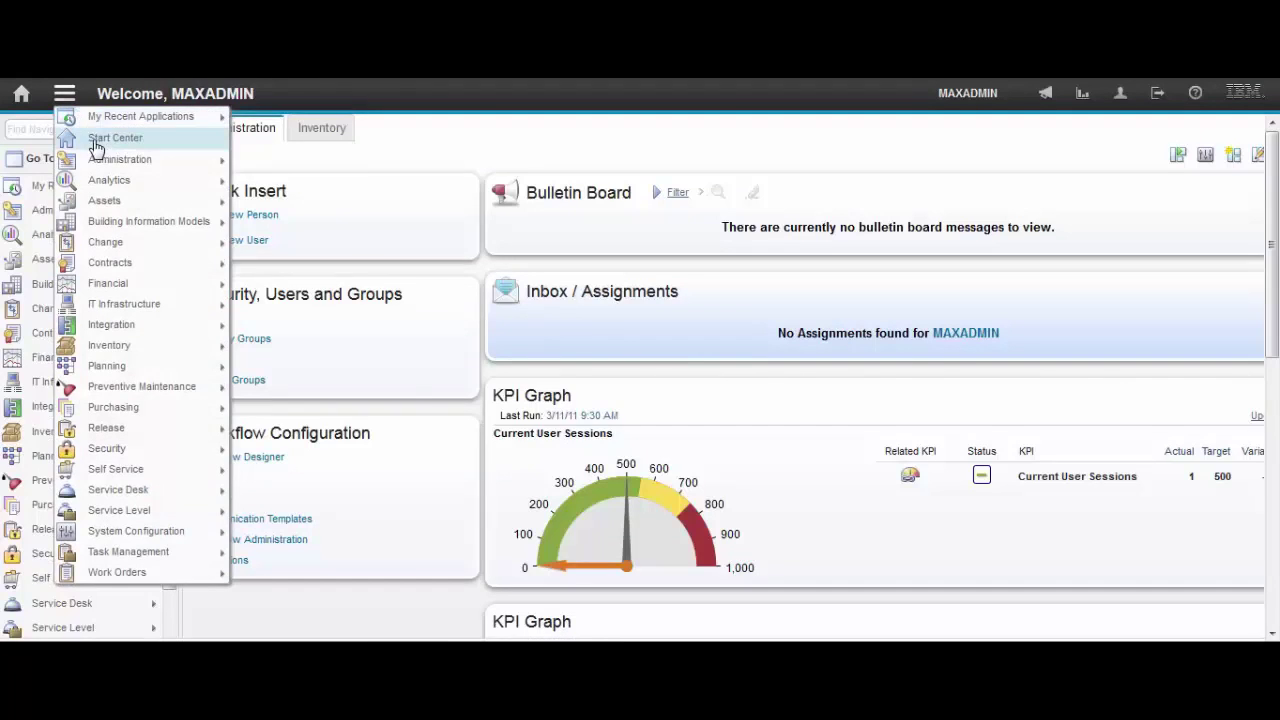
pyautogui.moveTo(106, 160)
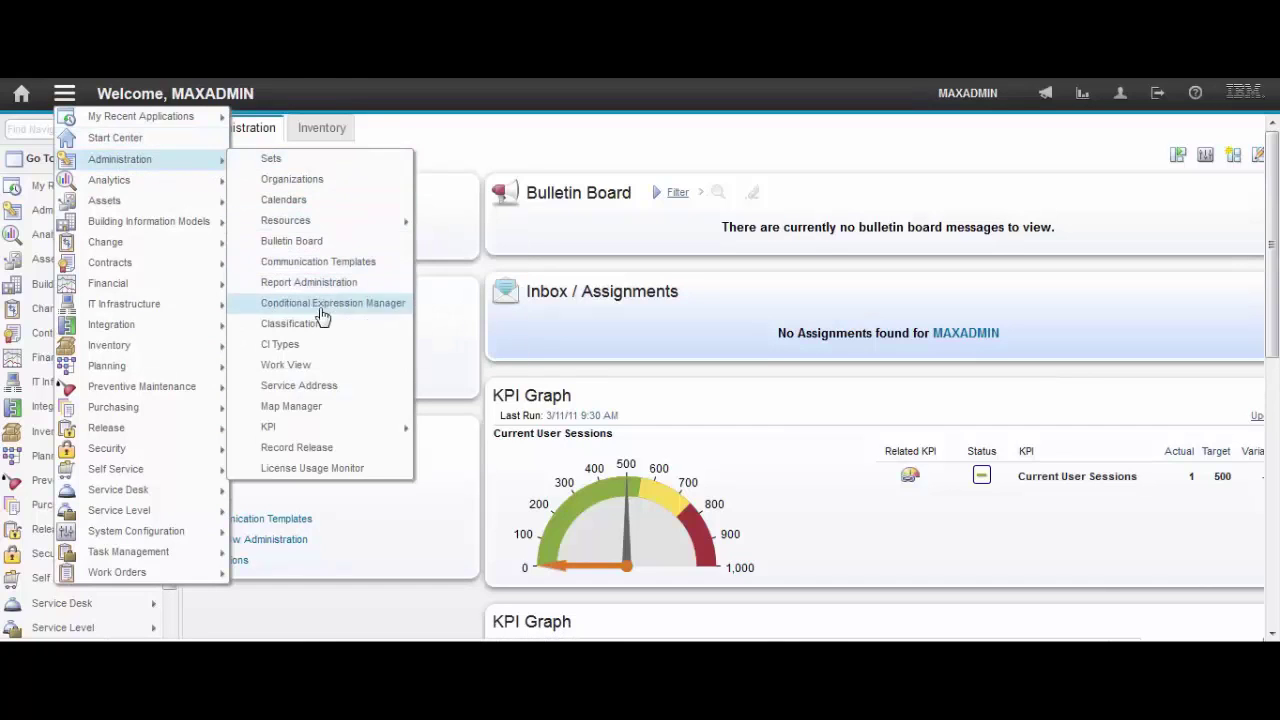
pyautogui.click(327, 410)
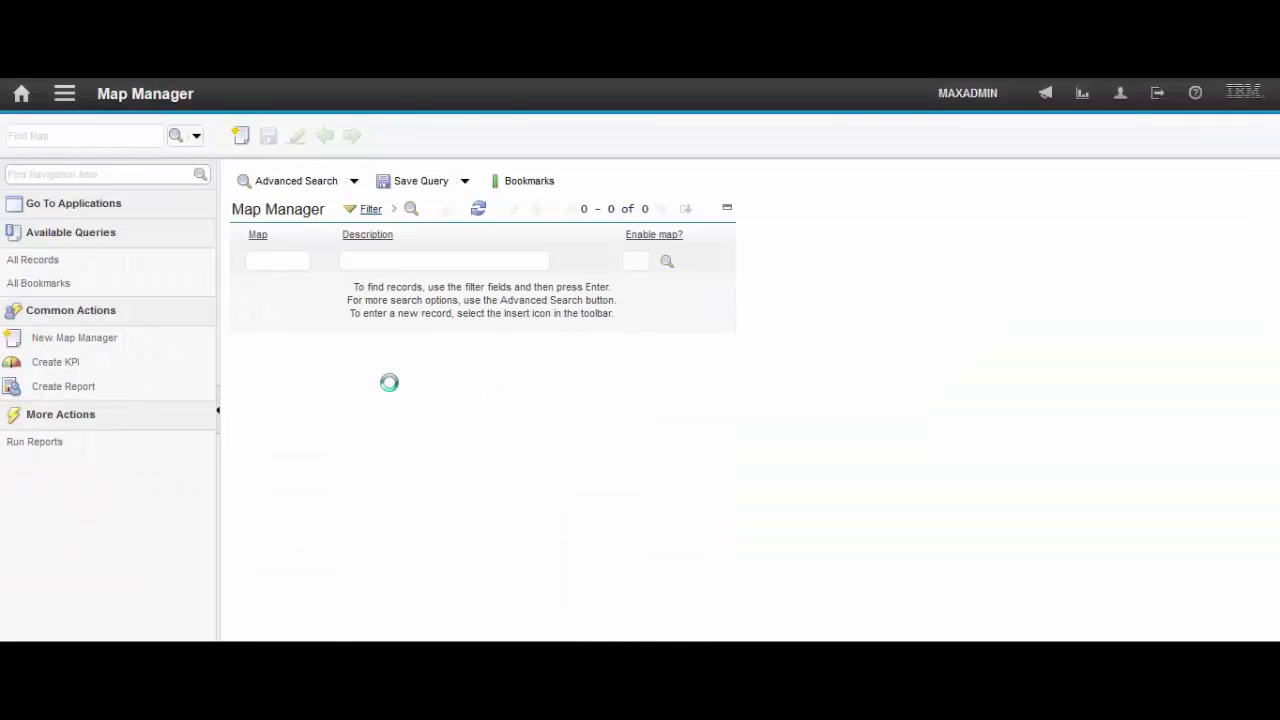
# Step: Open map record 1001, Water Utility, and expand its Water Utility map service details
pyautogui.press('Return')
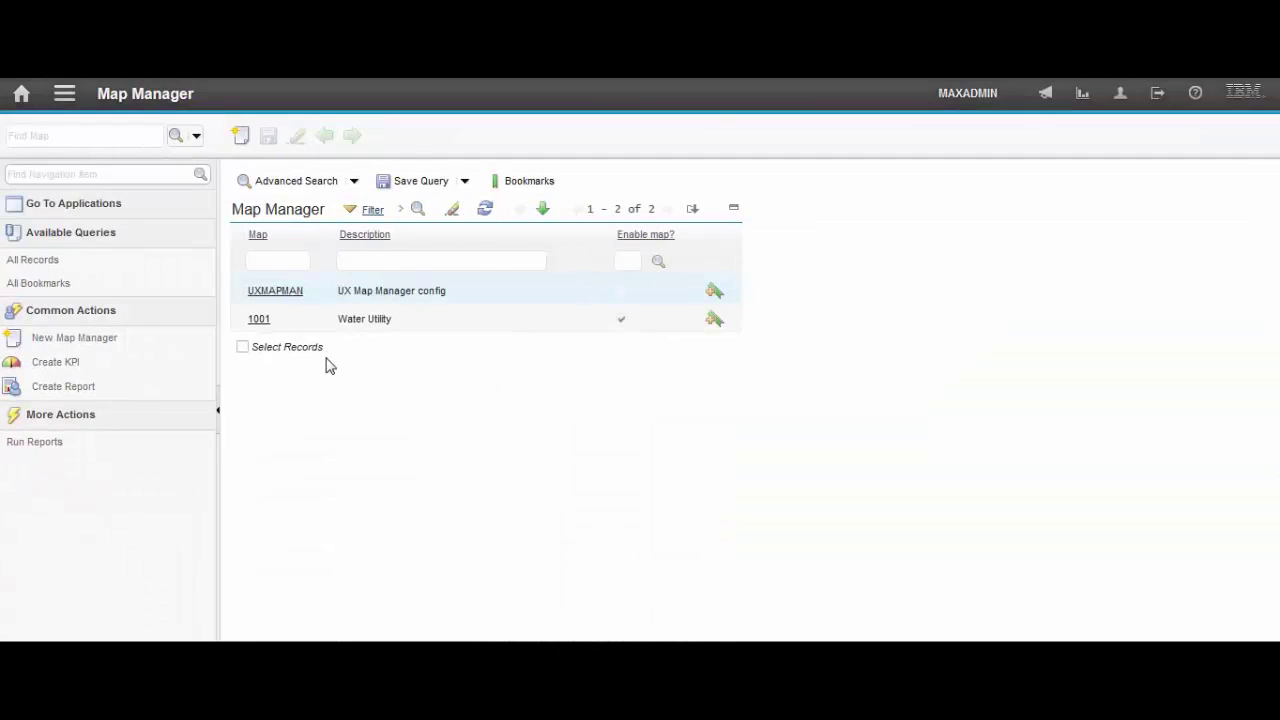
pyautogui.click(259, 321)
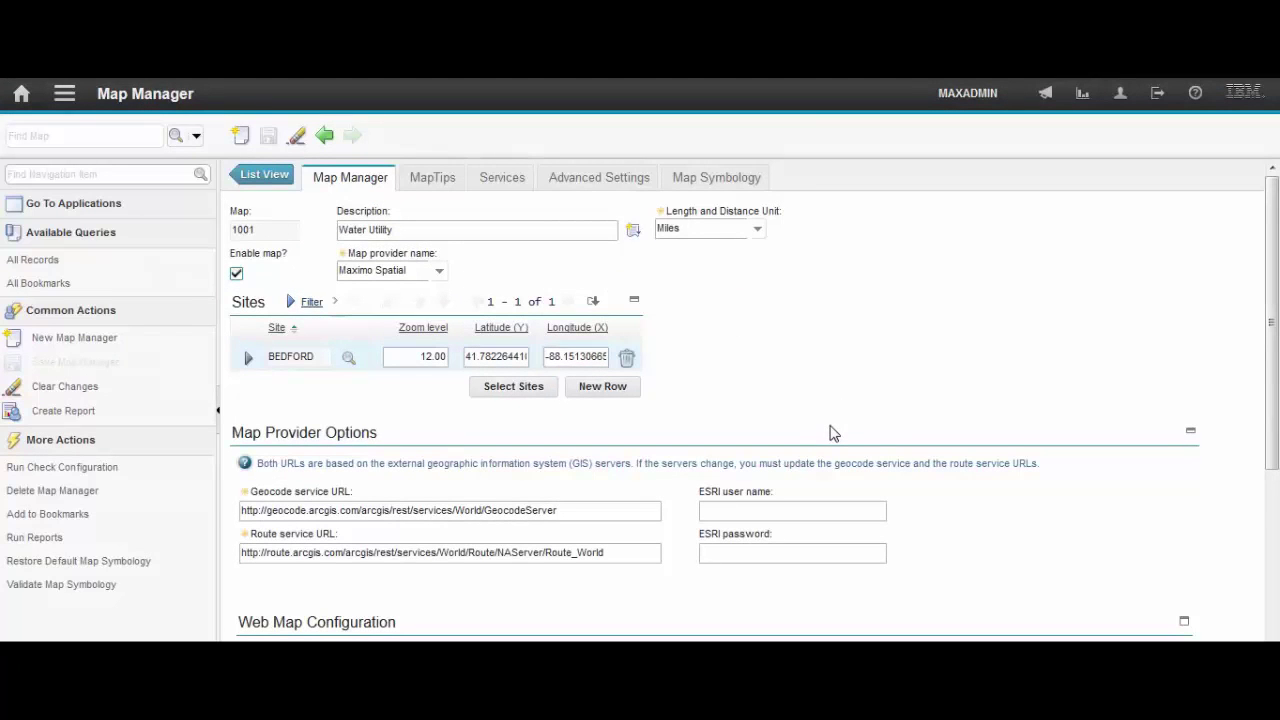
pyautogui.scroll(-3, 826, 441)
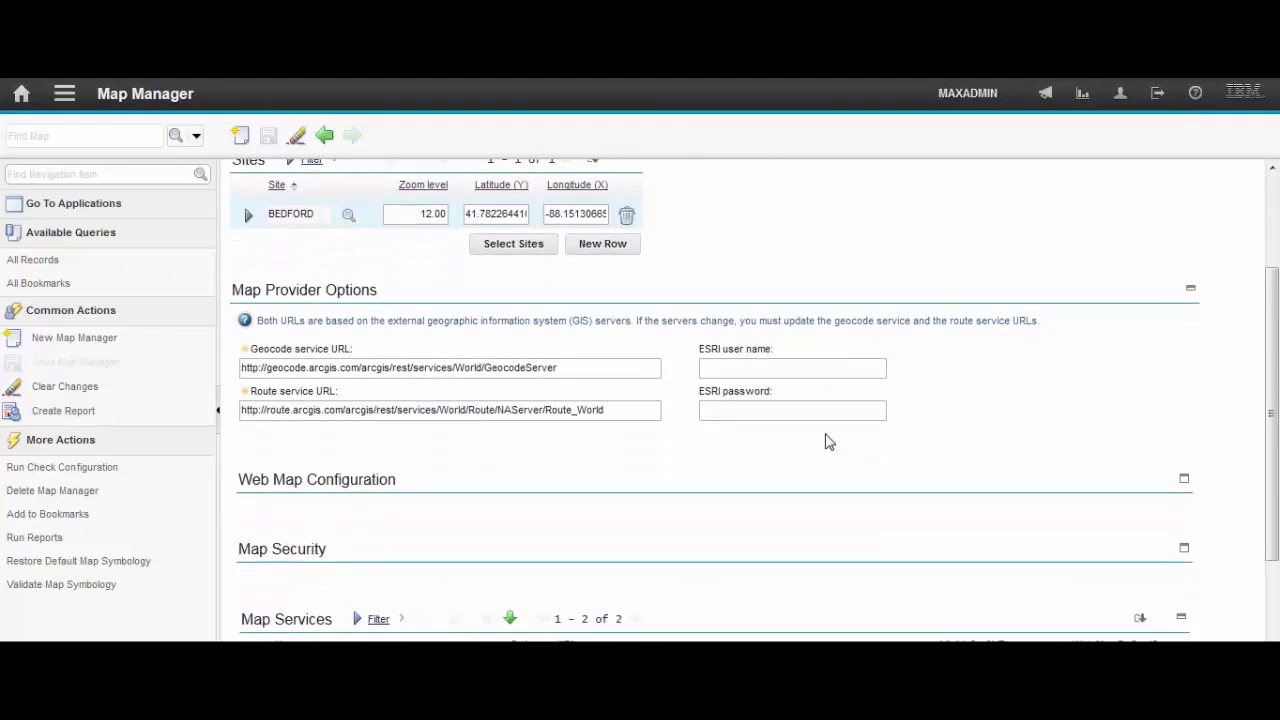
pyautogui.scroll(-2, 868, 478)
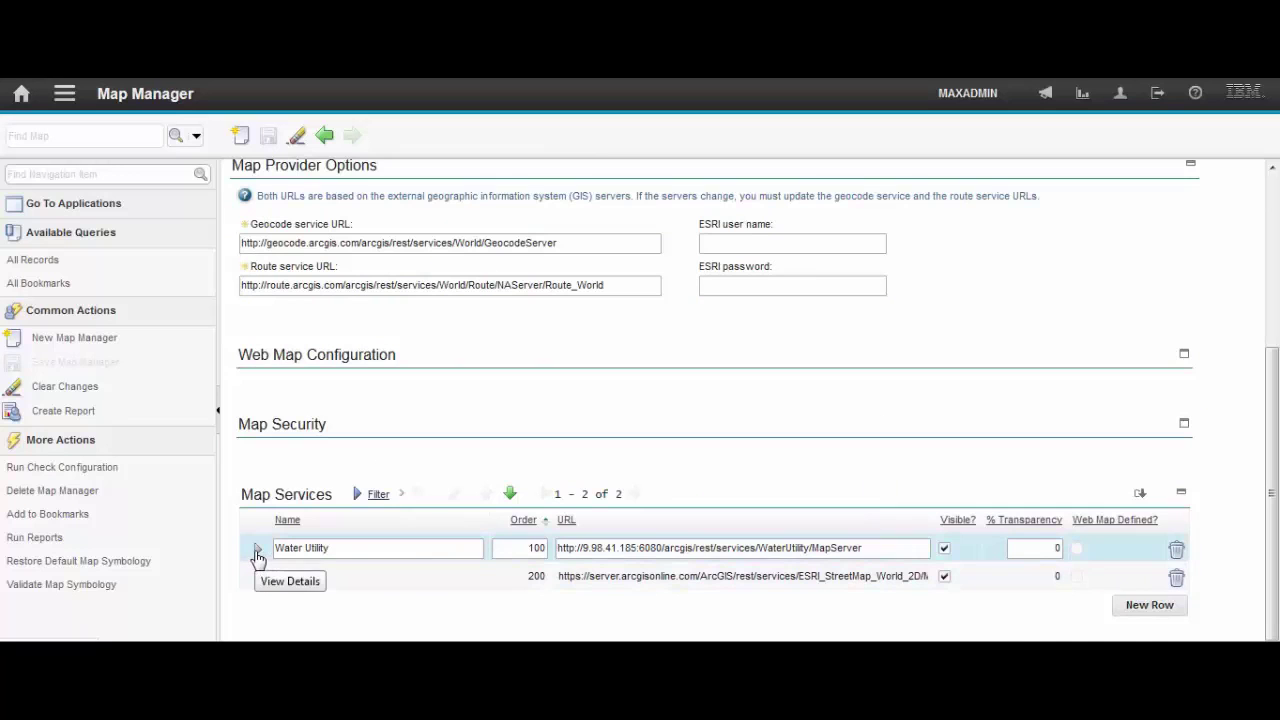
pyautogui.click(257, 552)
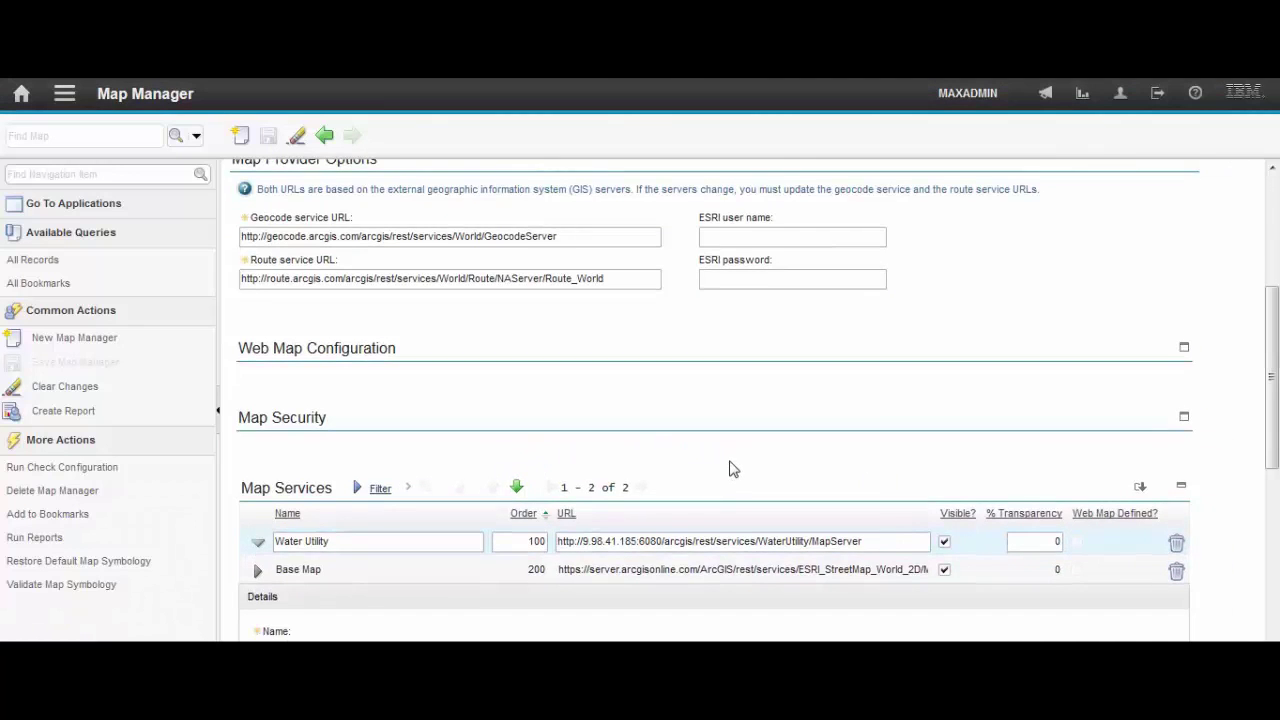
pyautogui.scroll(-2, 637, 471)
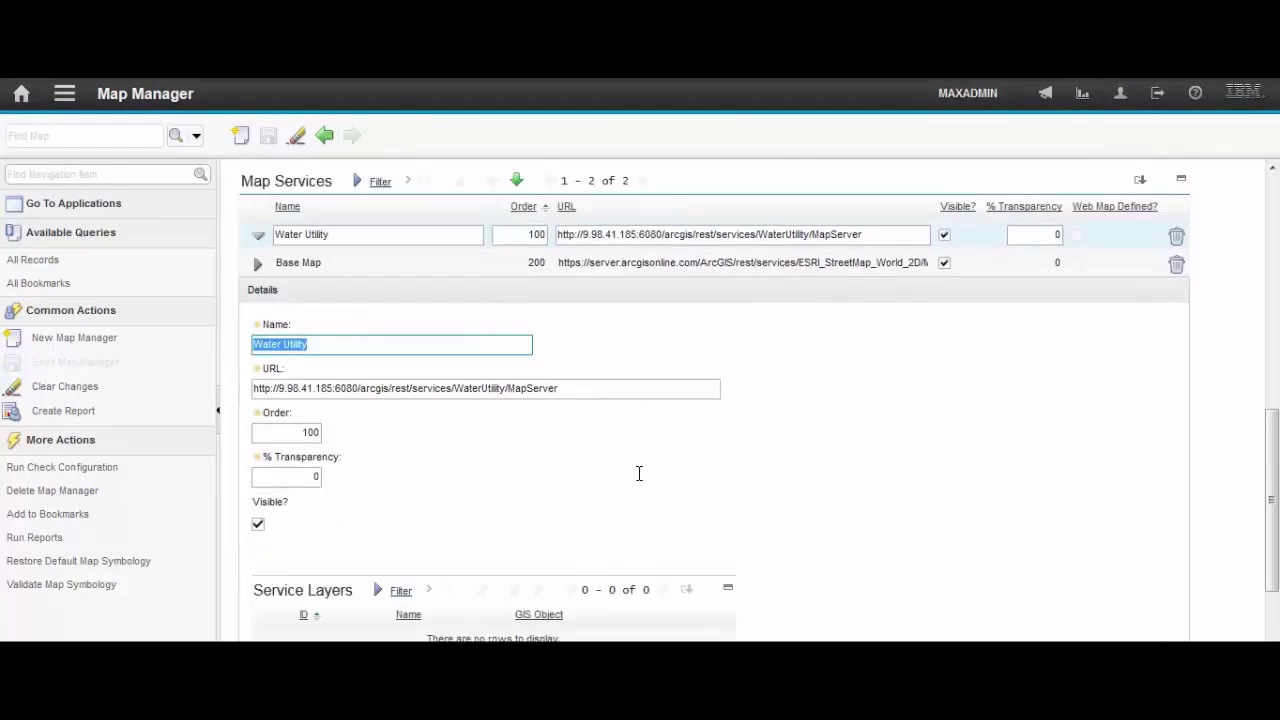
pyautogui.scroll(-1, 639, 473)
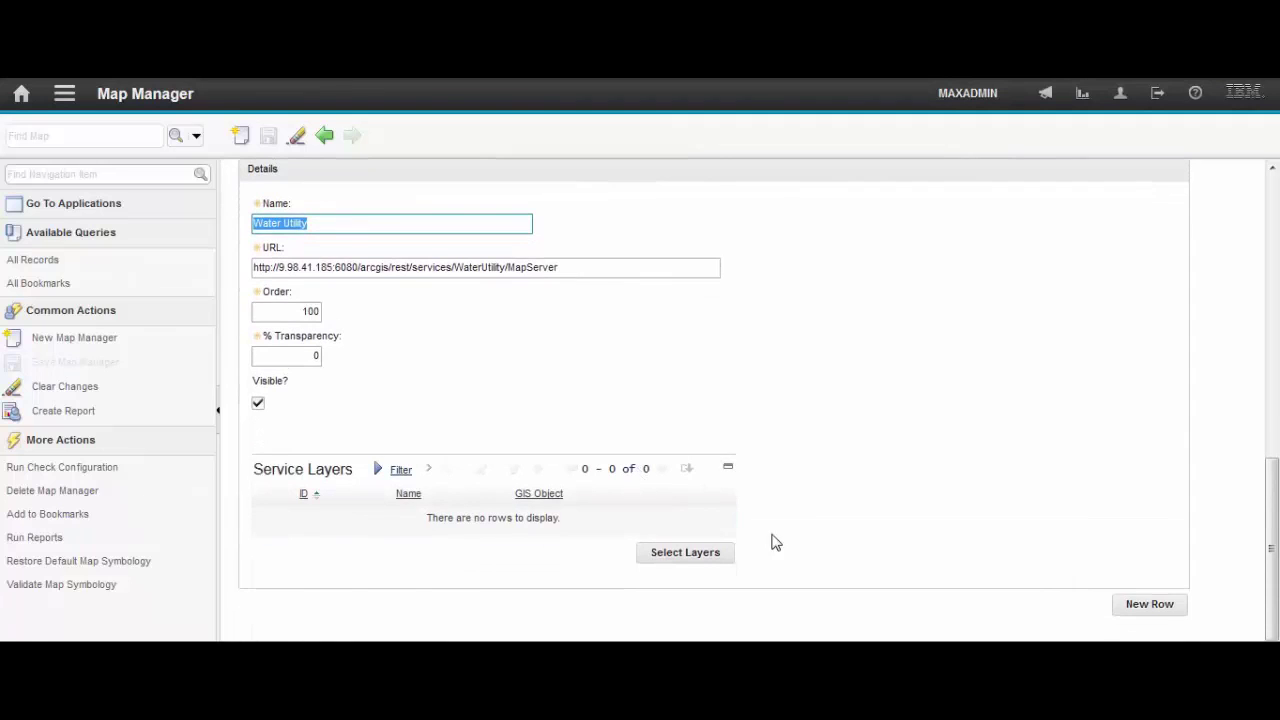
# Step: Add layer 17, Water Mains, as a service layer of the Water Utility service
pyautogui.click(688, 563)
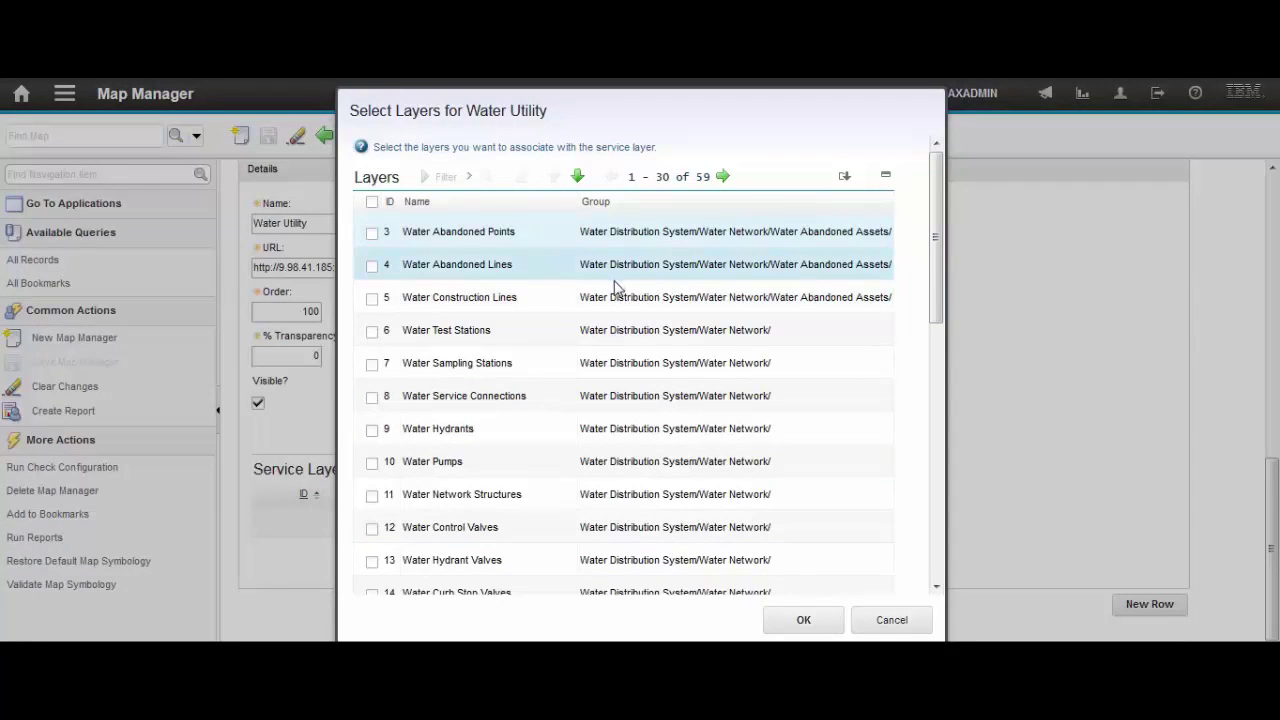
pyautogui.scroll(-1, 526, 366)
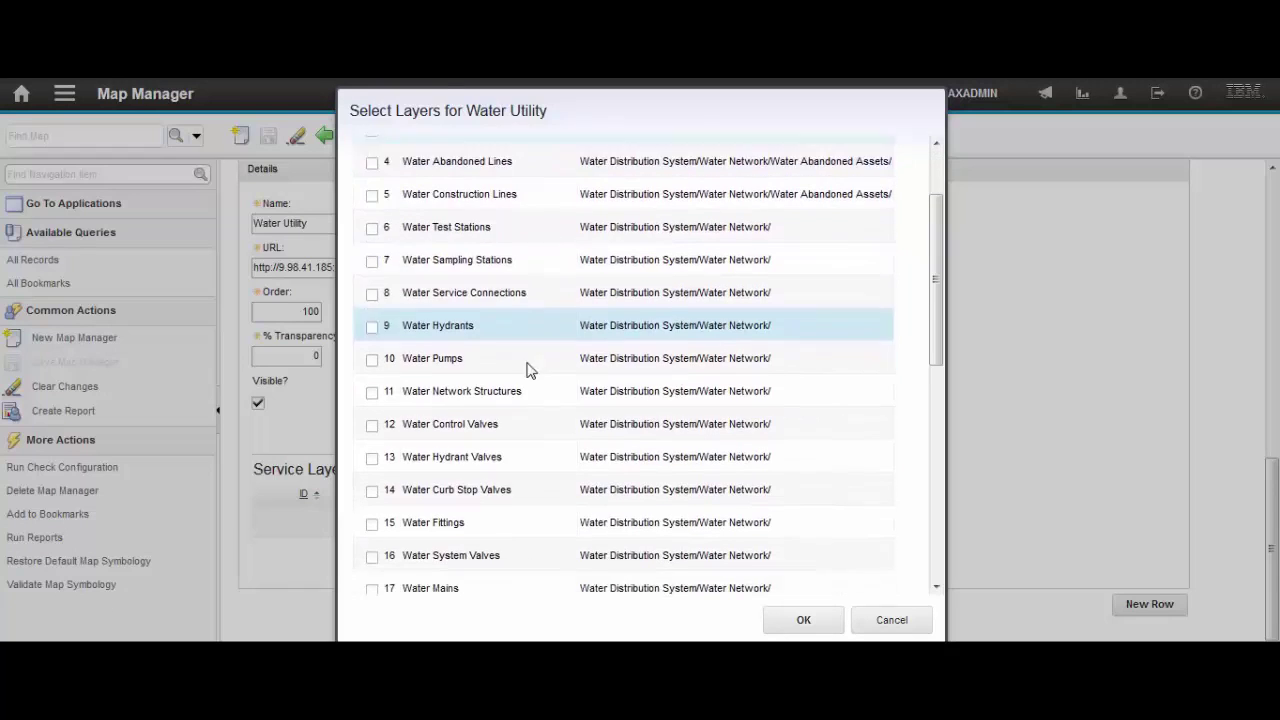
pyautogui.scroll(-1, 535, 374)
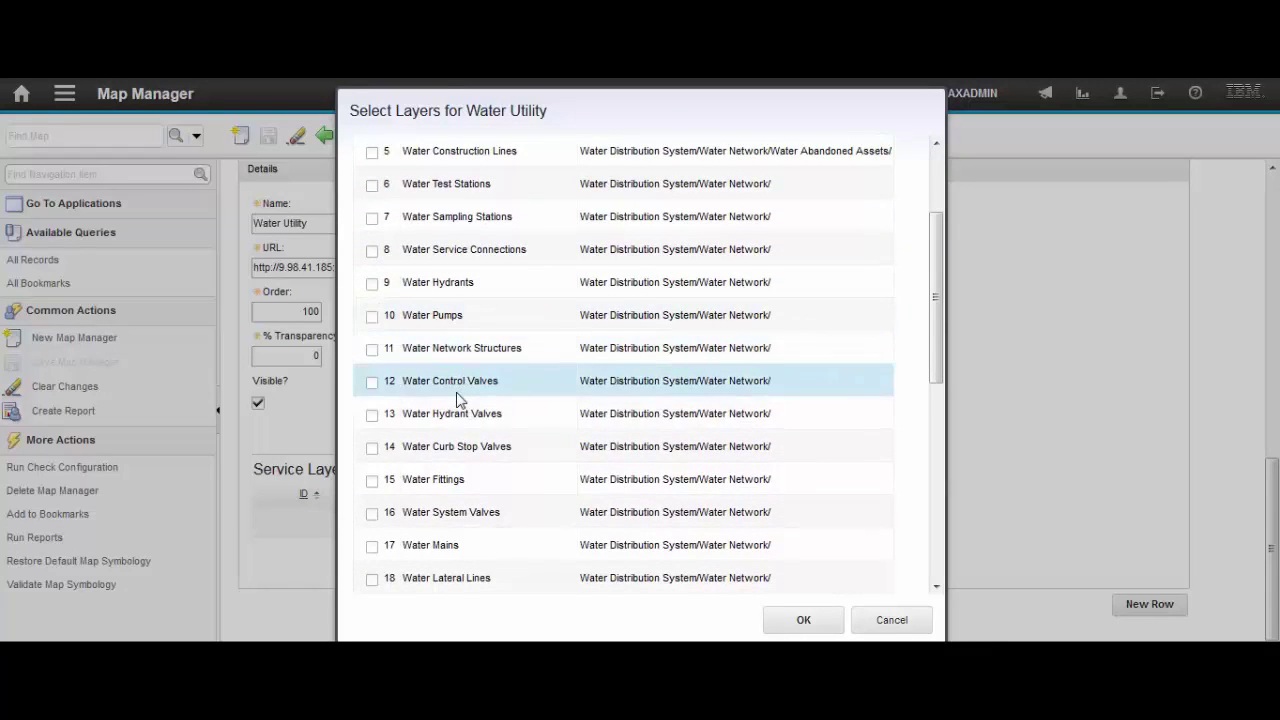
pyautogui.scroll(-2, 456, 392)
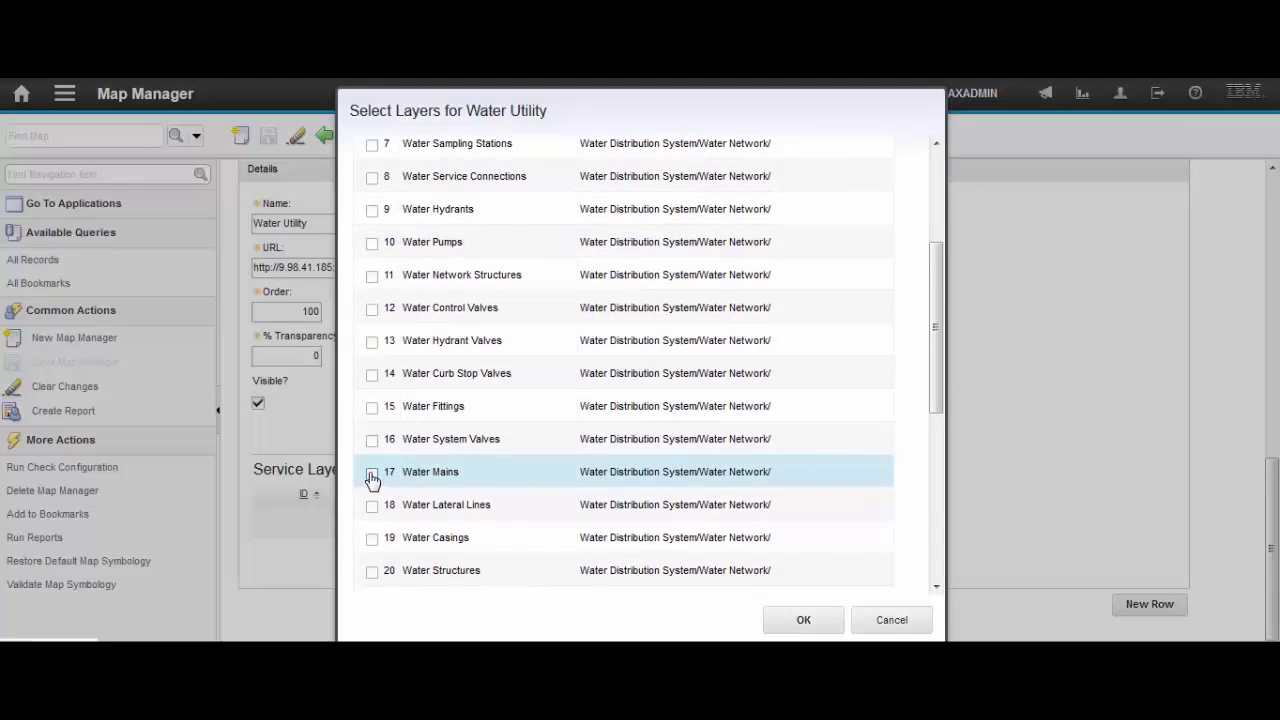
pyautogui.click(371, 476)
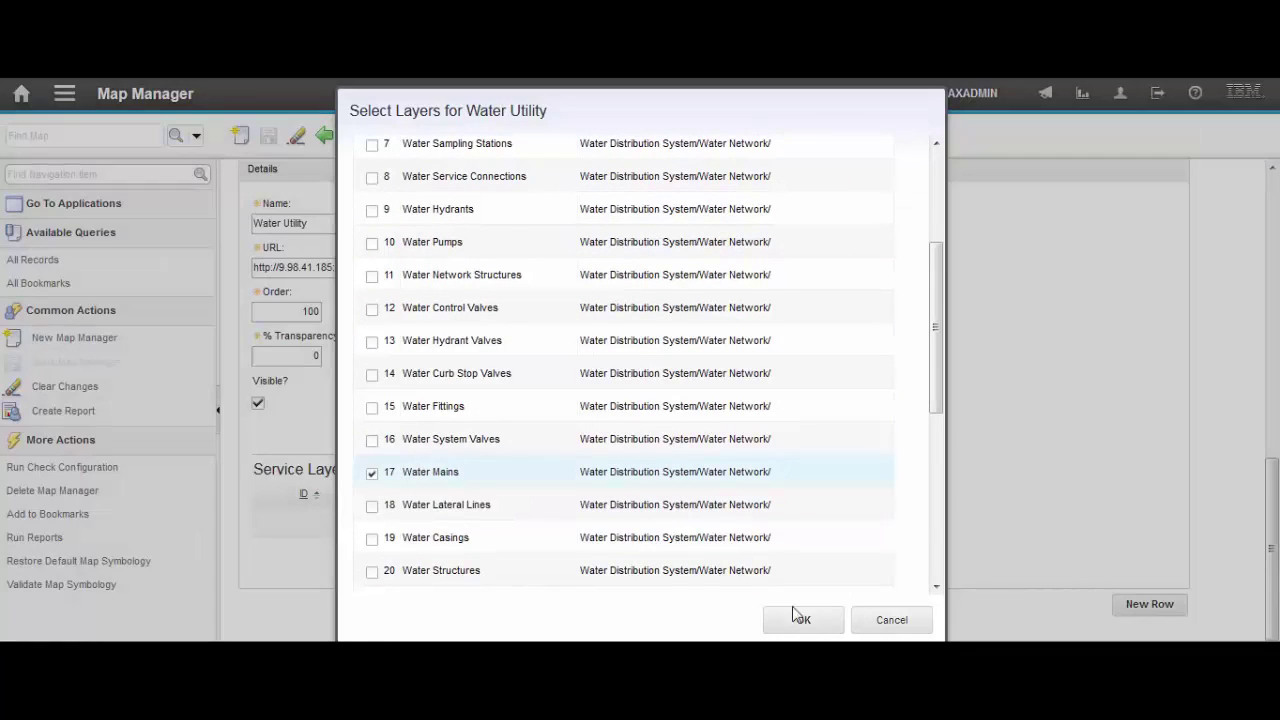
pyautogui.click(801, 619)
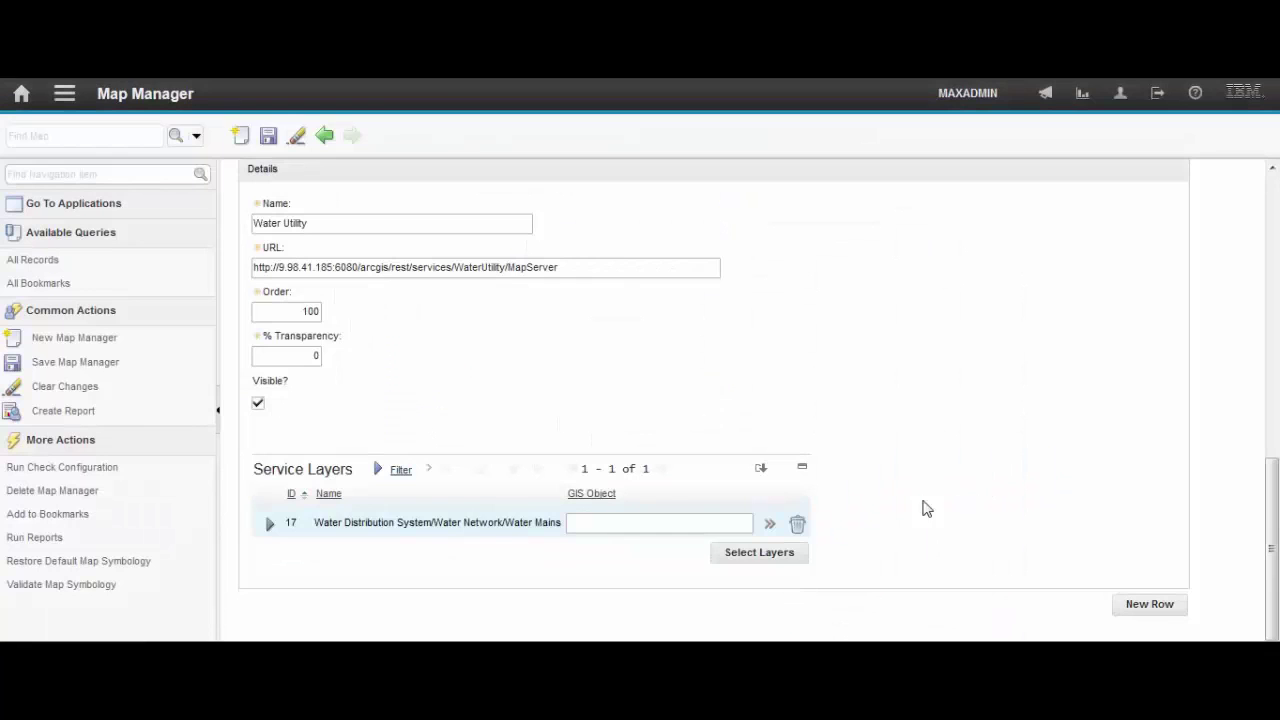
# Step: Set layer 17's GIS object name to WMAIN and its parent MBO to ASSET
pyautogui.click(269, 523)
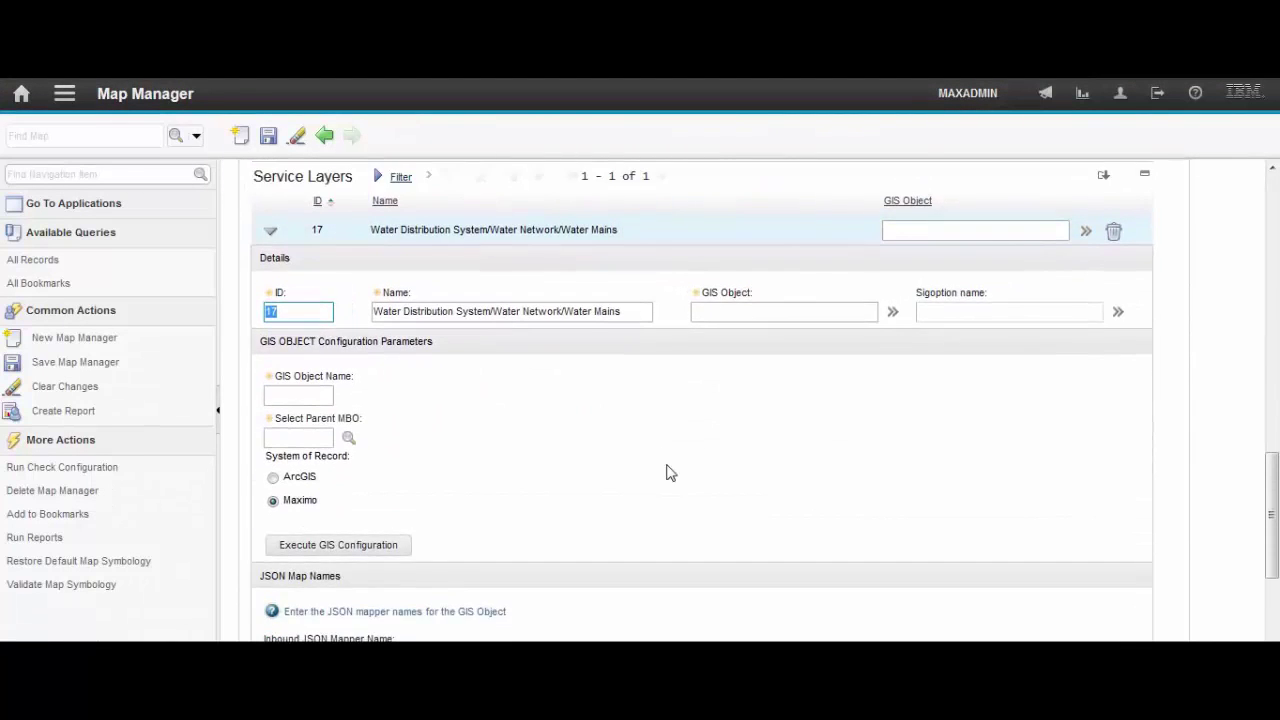
pyautogui.click(315, 394)
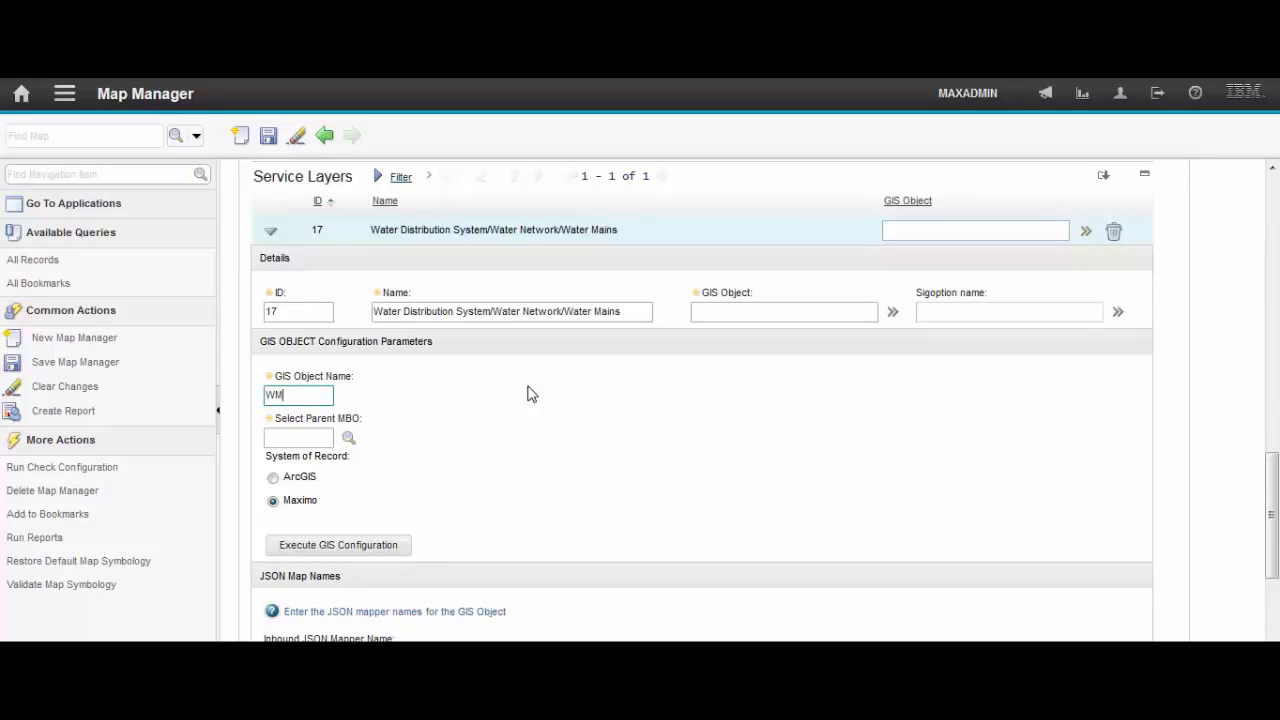
pyautogui.press('Tab')
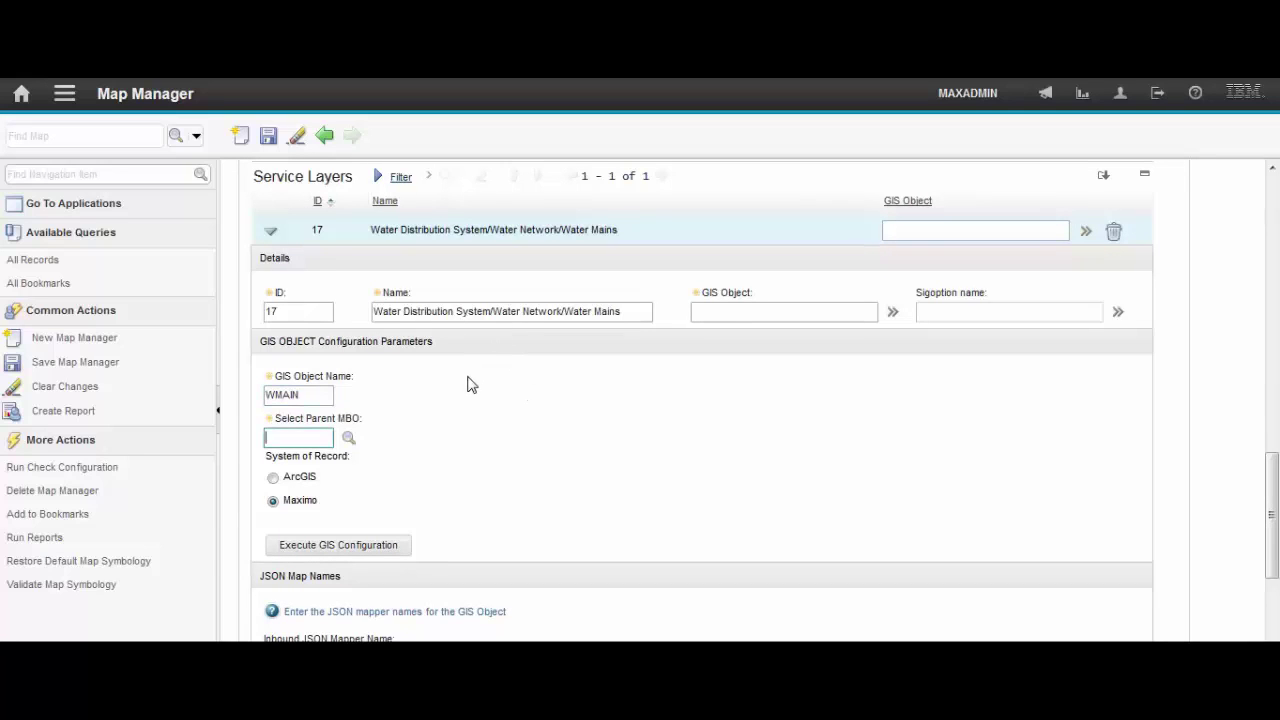
pyautogui.click(348, 437)
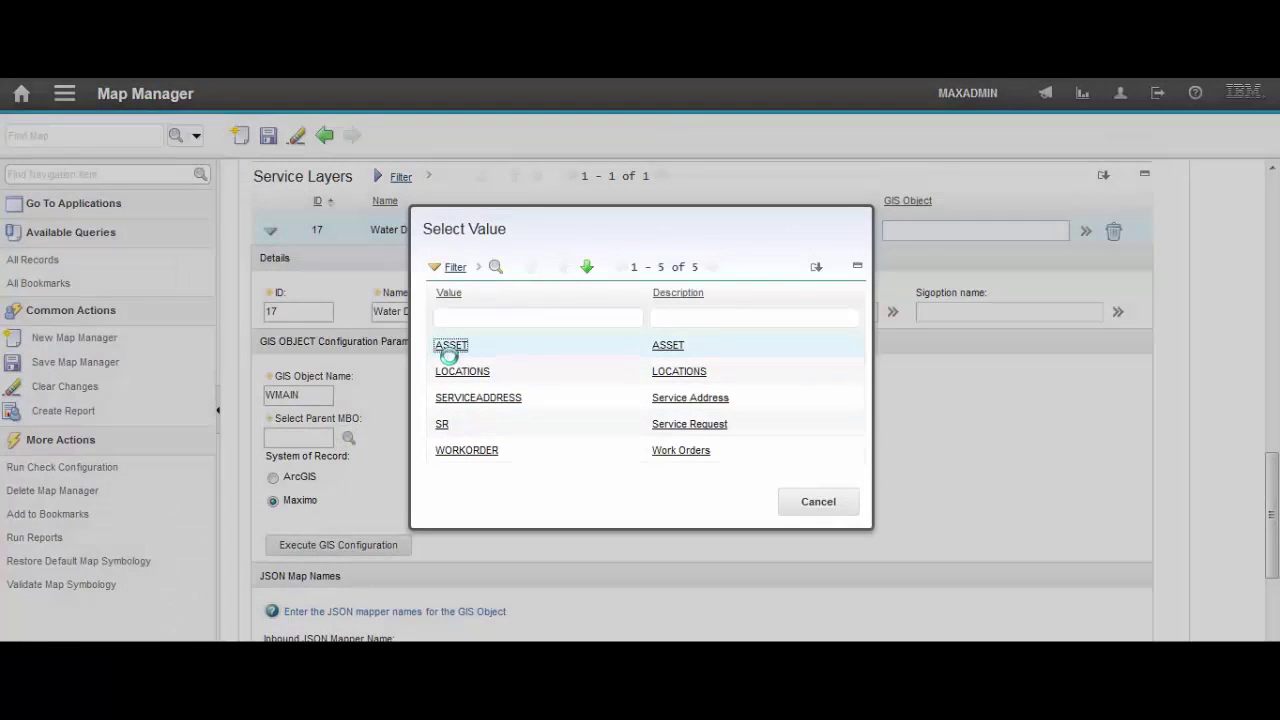
pyautogui.click(448, 348)
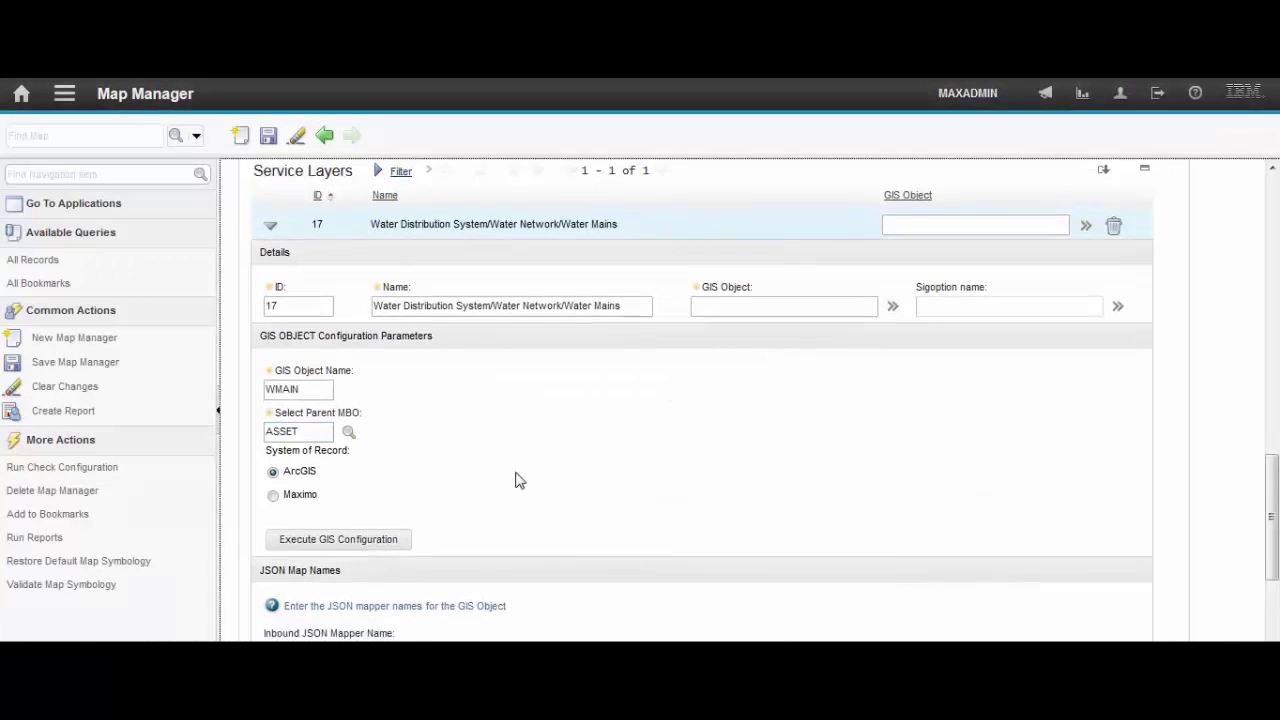
pyautogui.scroll(-2, 517, 480)
pyautogui.scroll(2, 517, 480)
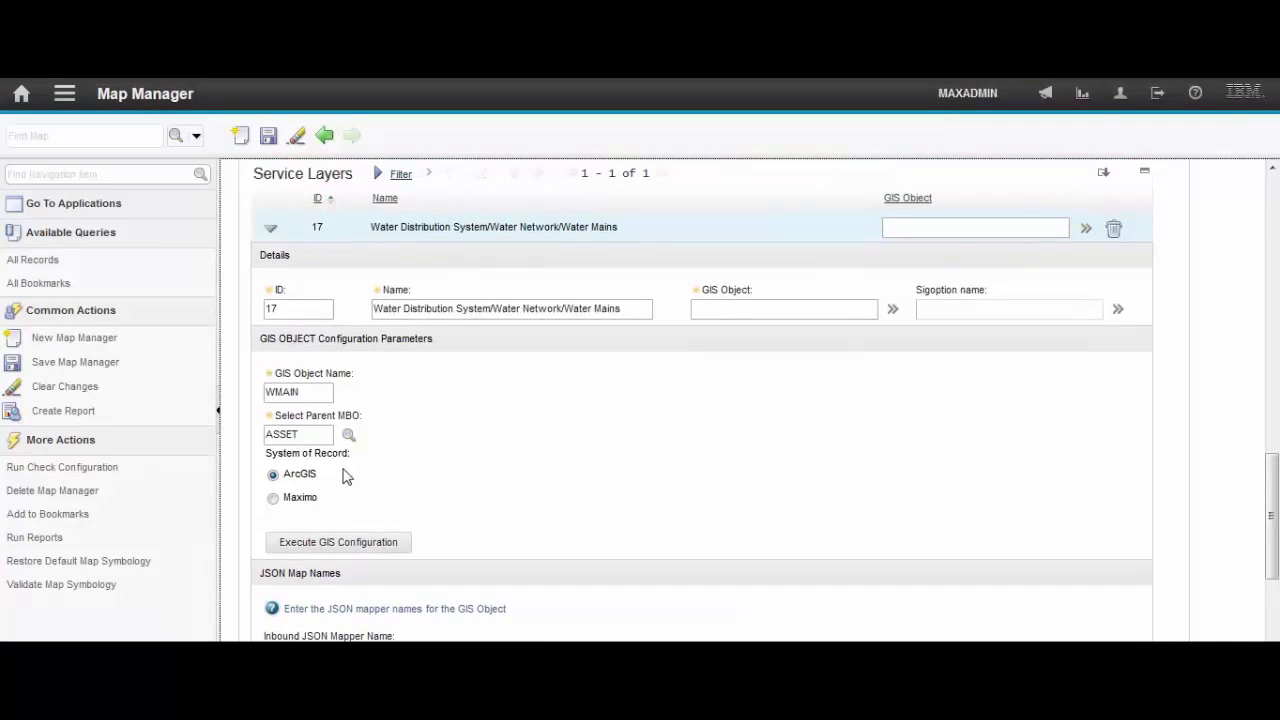
# Step: Run the Water Mains GIS configuration and accept all 12 attributes, FACILITYID through OWNEDBY
pyautogui.click(369, 551)
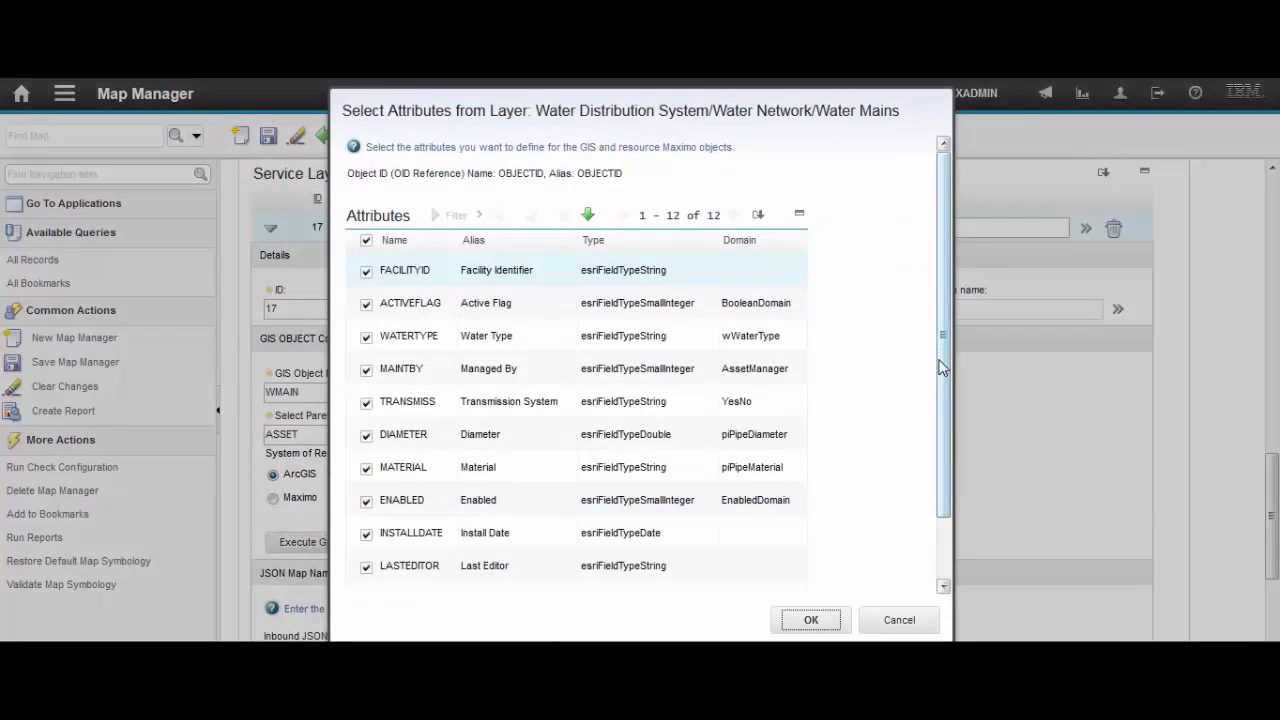
pyautogui.scroll(-1, 933, 423)
pyautogui.scroll(-2, 933, 450)
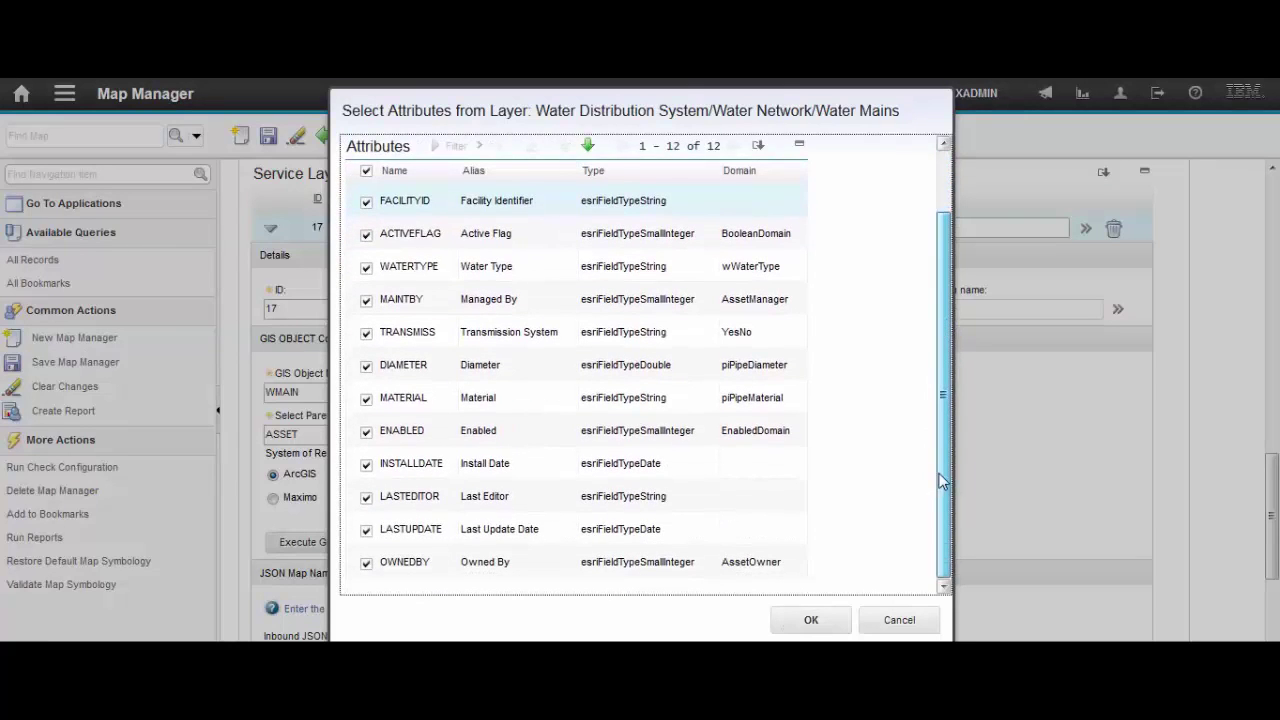
pyautogui.scroll(3, 950, 360)
pyautogui.scroll(-3, 946, 360)
pyautogui.moveTo(940, 418); pyautogui.dragTo(935, 500)
pyautogui.moveTo(937, 500); pyautogui.dragTo(944, 372)
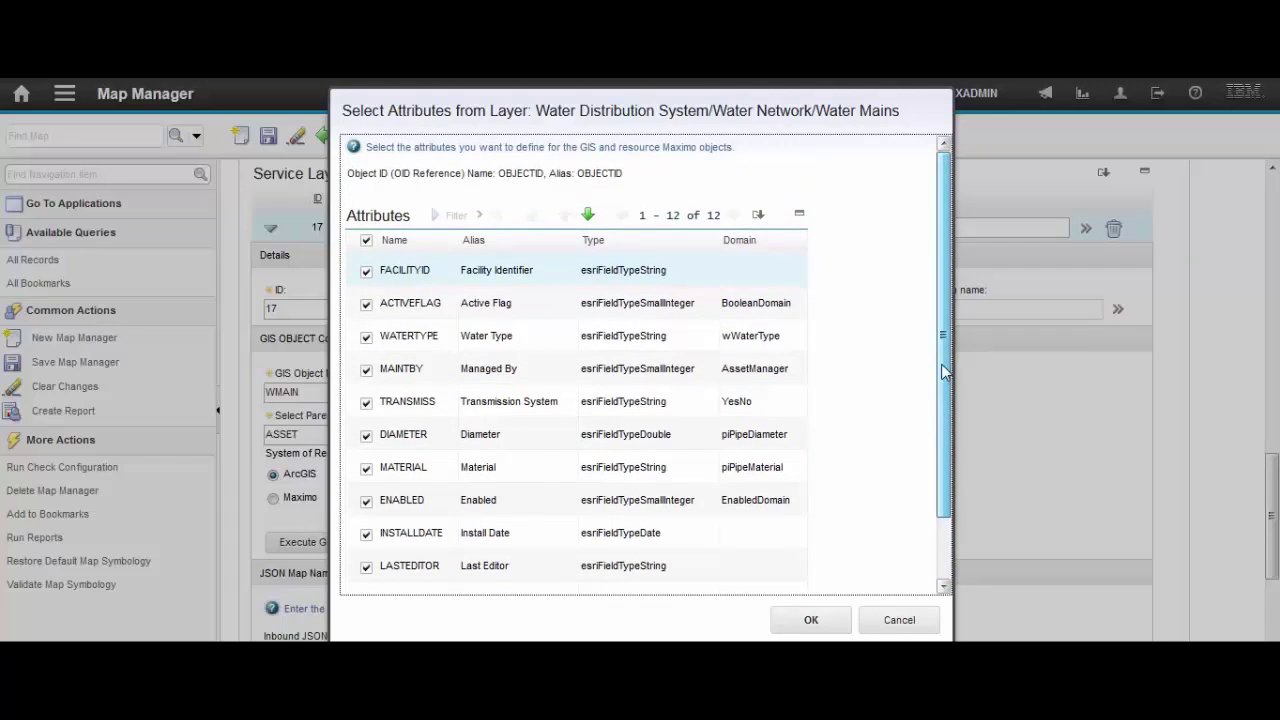
pyautogui.moveTo(944, 372); pyautogui.dragTo(894, 503)
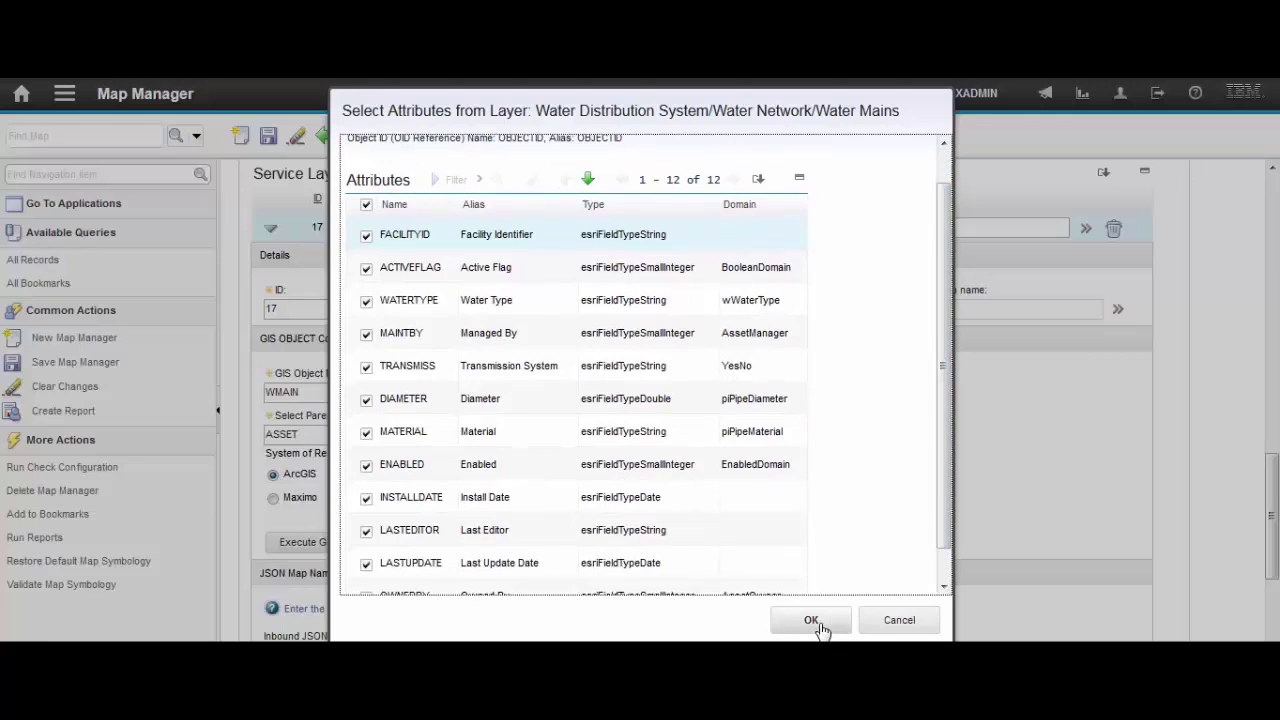
pyautogui.moveTo(938, 466)
pyautogui.mouseDown()
pyautogui.moveTo(940, 485)
pyautogui.moveTo(941, 400)
pyautogui.moveTo(941, 465)
pyautogui.mouseUp()
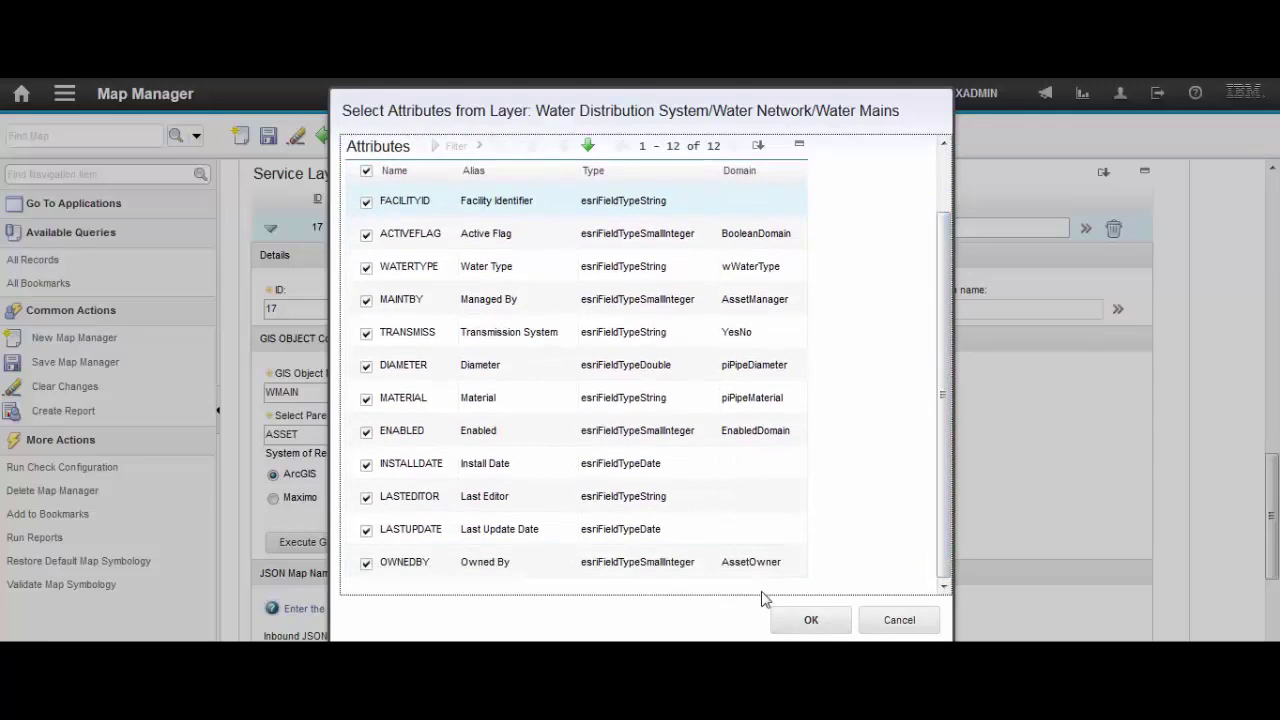
pyautogui.click(811, 621)
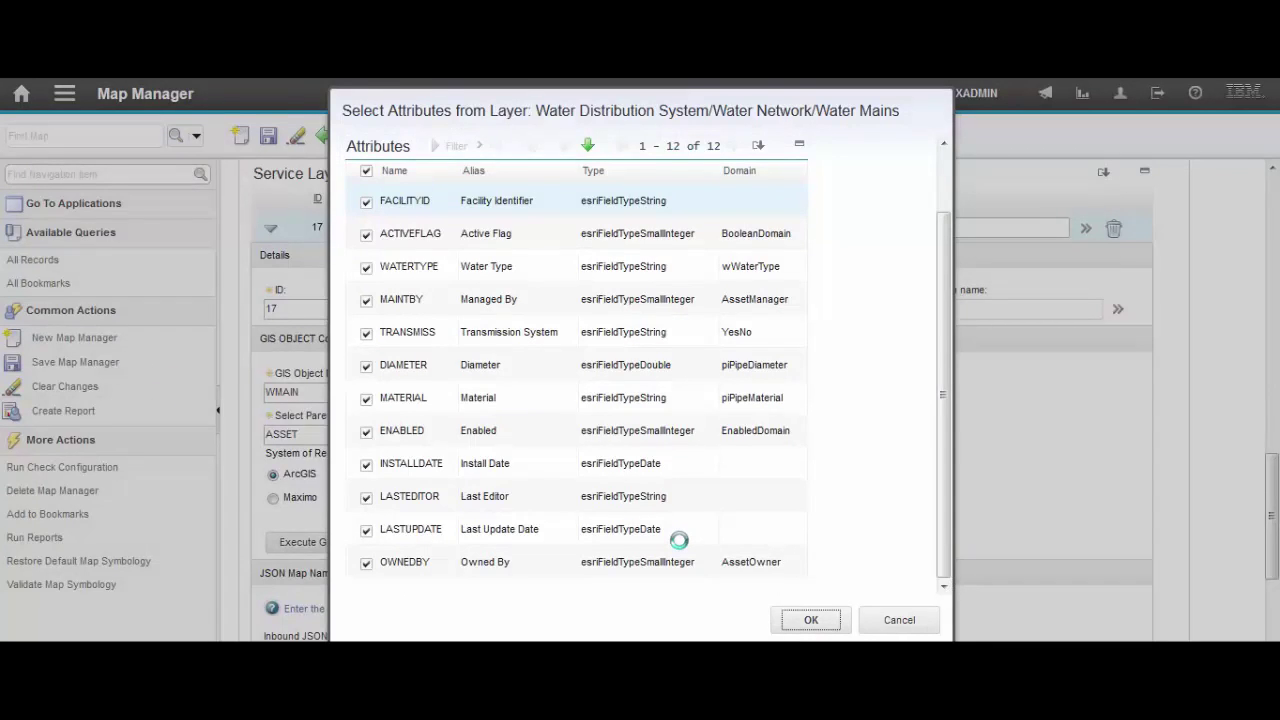
pyautogui.scroll(-3, 573, 532)
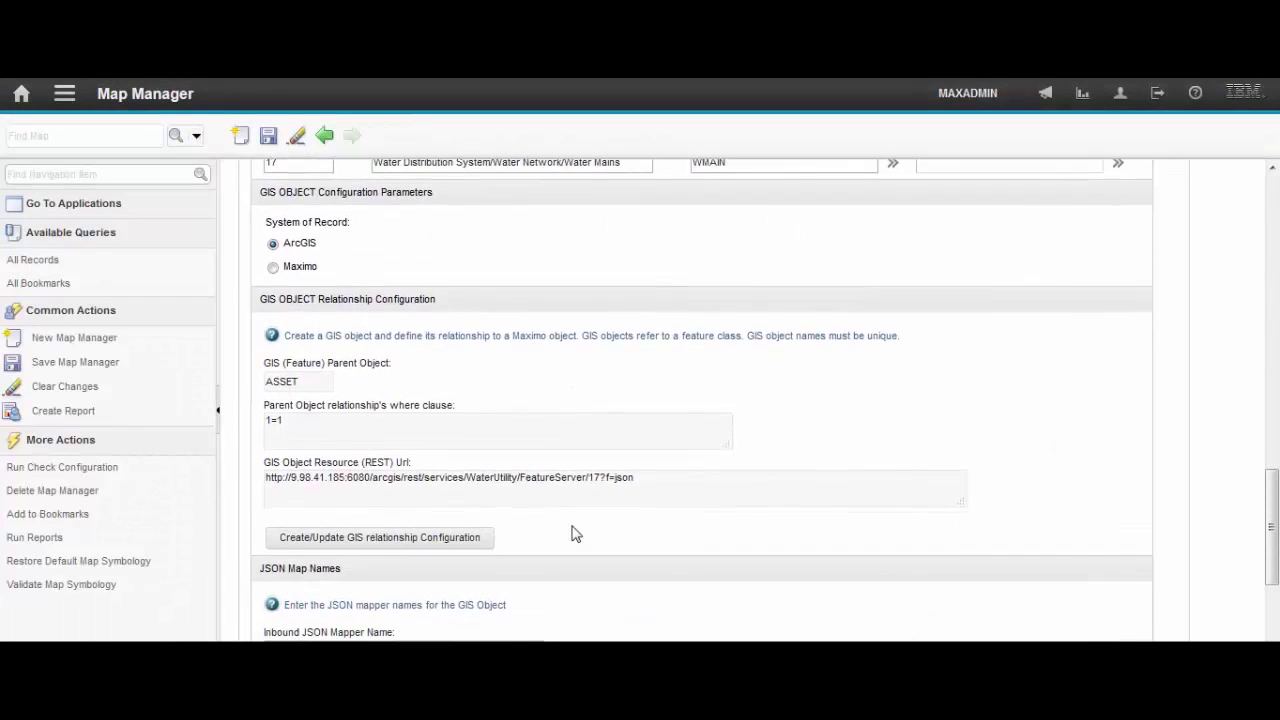
pyautogui.scroll(-3, 573, 532)
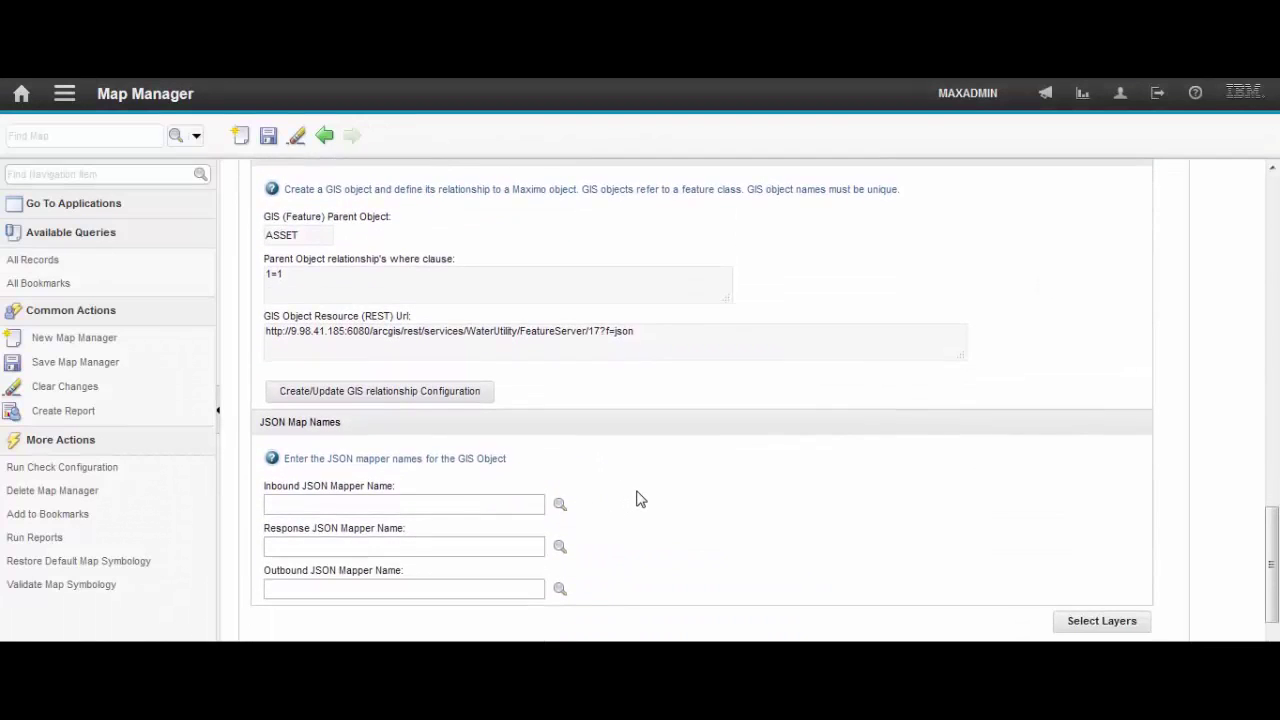
pyautogui.scroll(3, 640, 498)
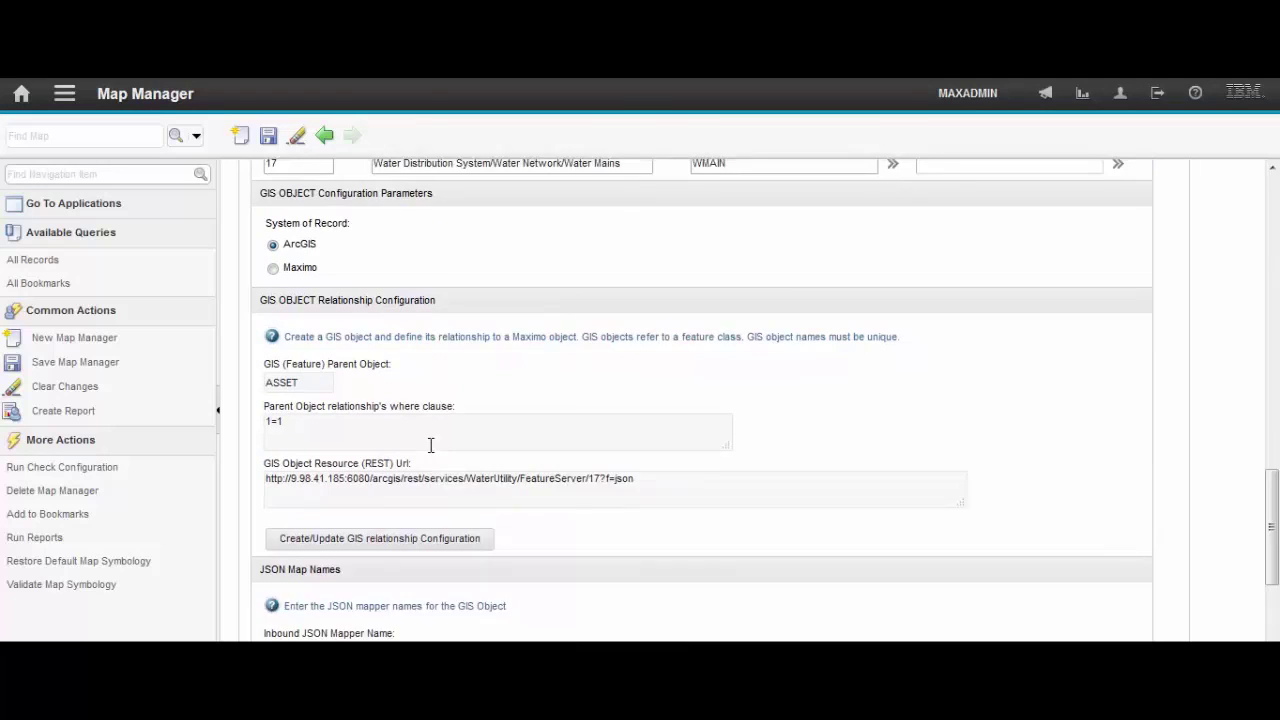
pyautogui.scroll(2, 431, 445)
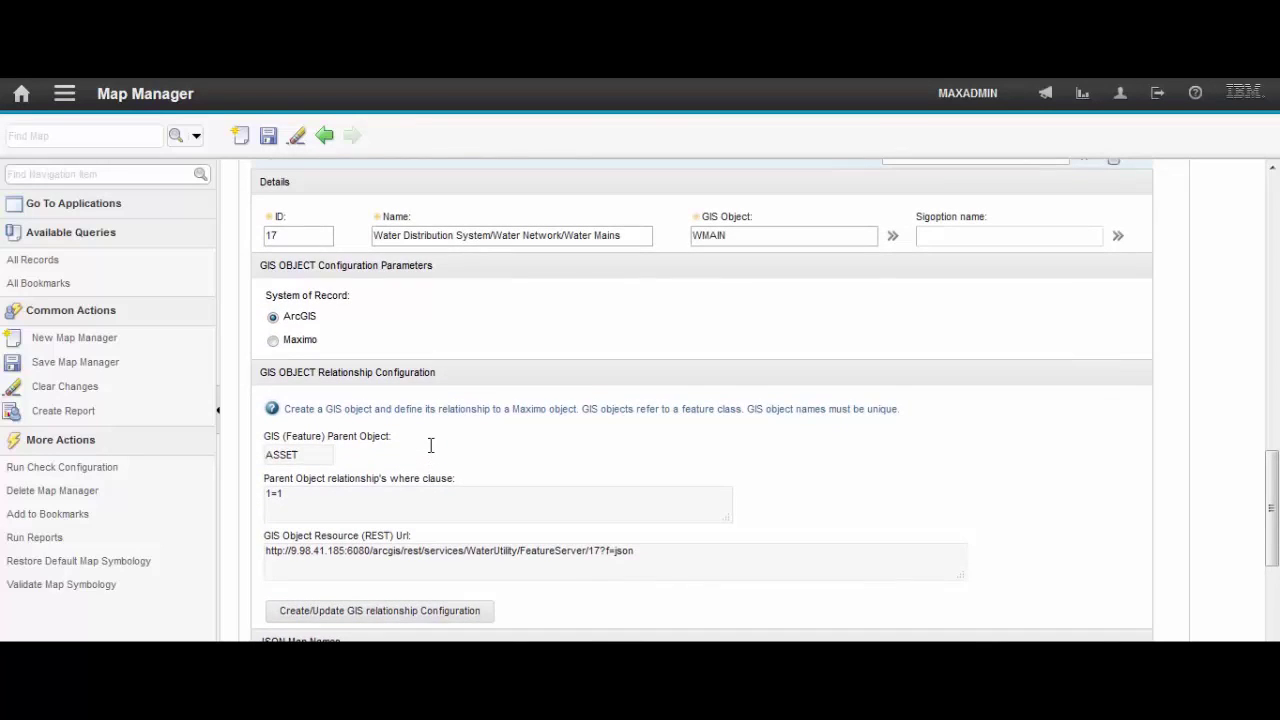
pyautogui.tripleClick(320, 502)
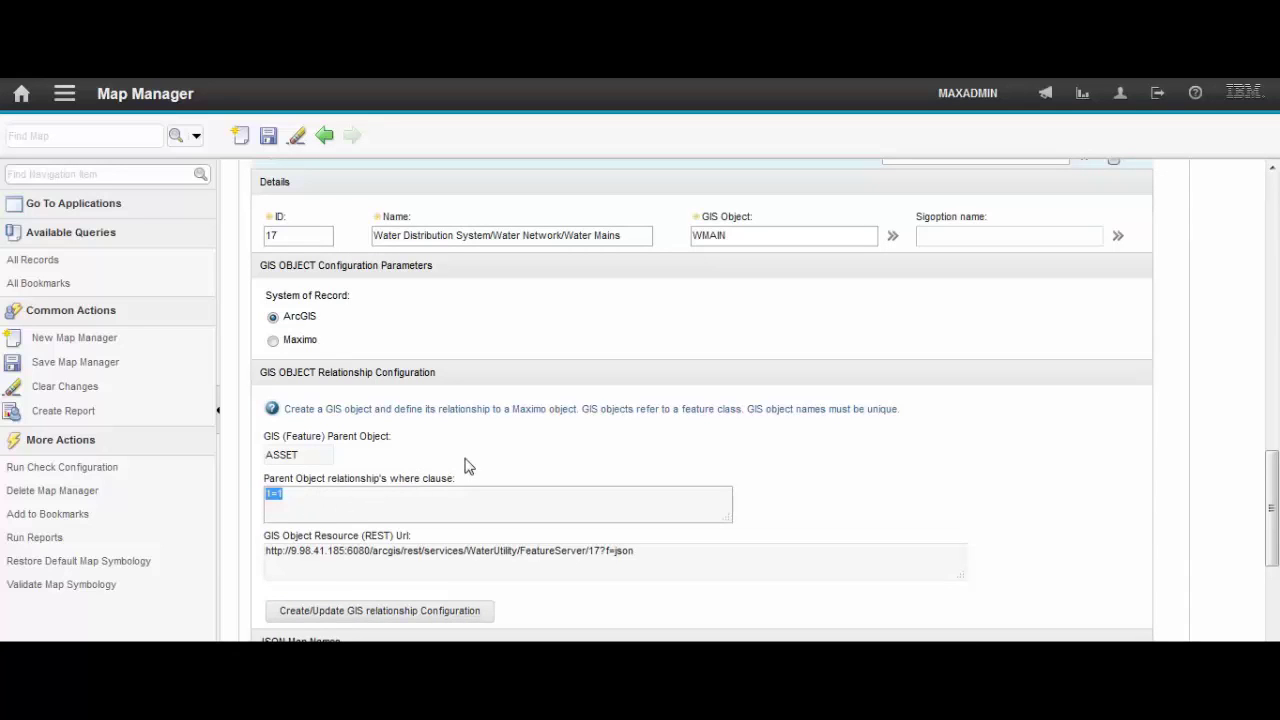
pyautogui.scroll(-1, 443, 464)
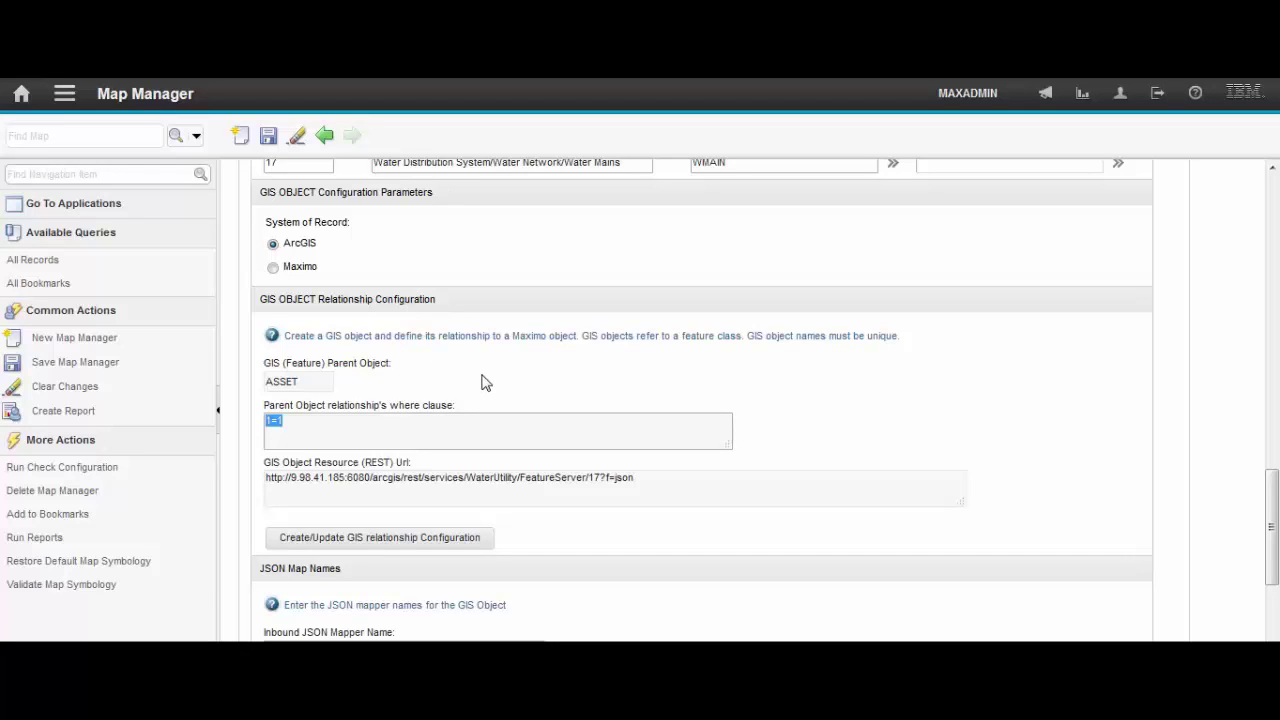
pyautogui.scroll(3, 485, 382)
pyautogui.scroll(2, 486, 375)
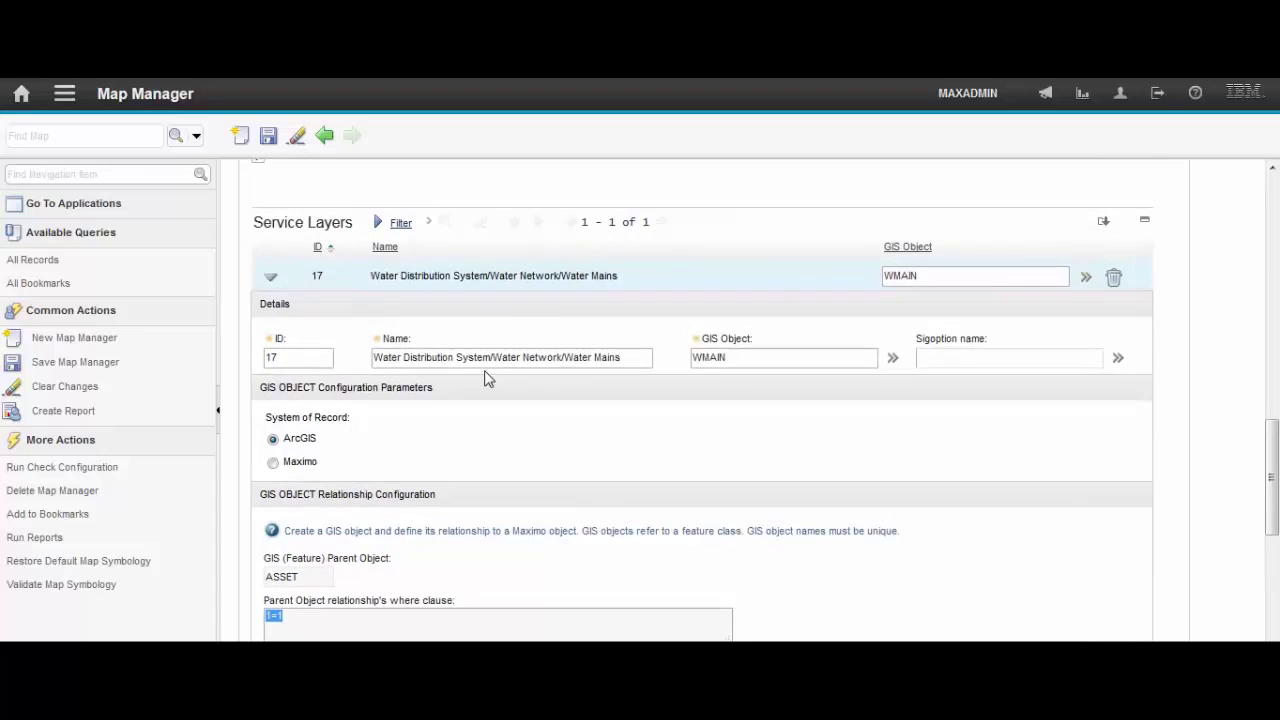
pyautogui.scroll(-3, 485, 365)
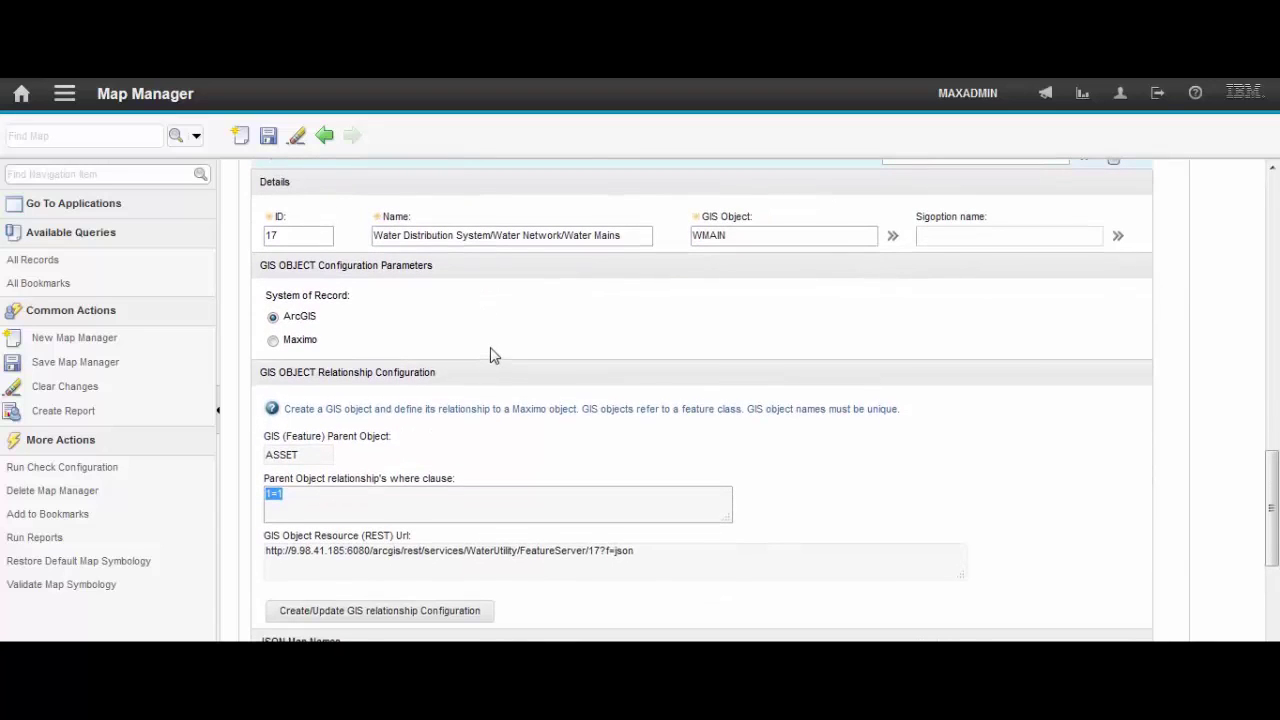
pyautogui.scroll(-3, 490, 349)
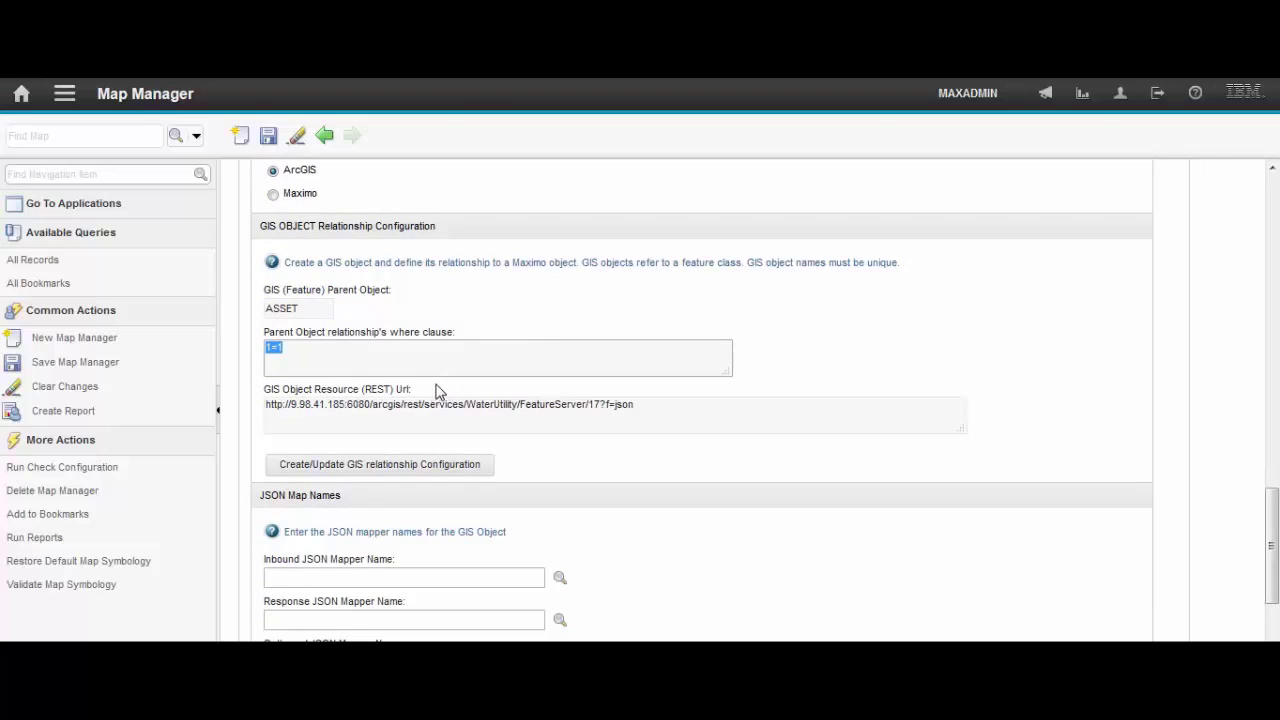
pyautogui.scroll(2, 437, 392)
pyautogui.scroll(2, 440, 385)
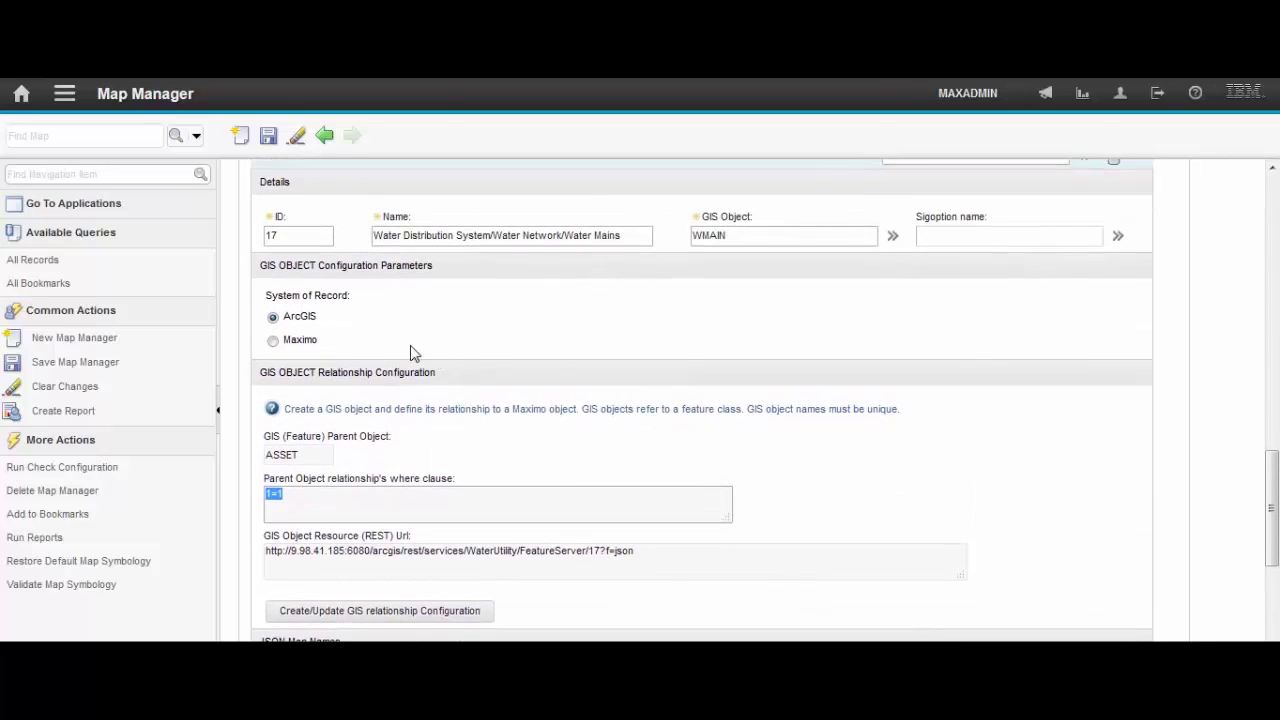
pyautogui.scroll(-2, 418, 362)
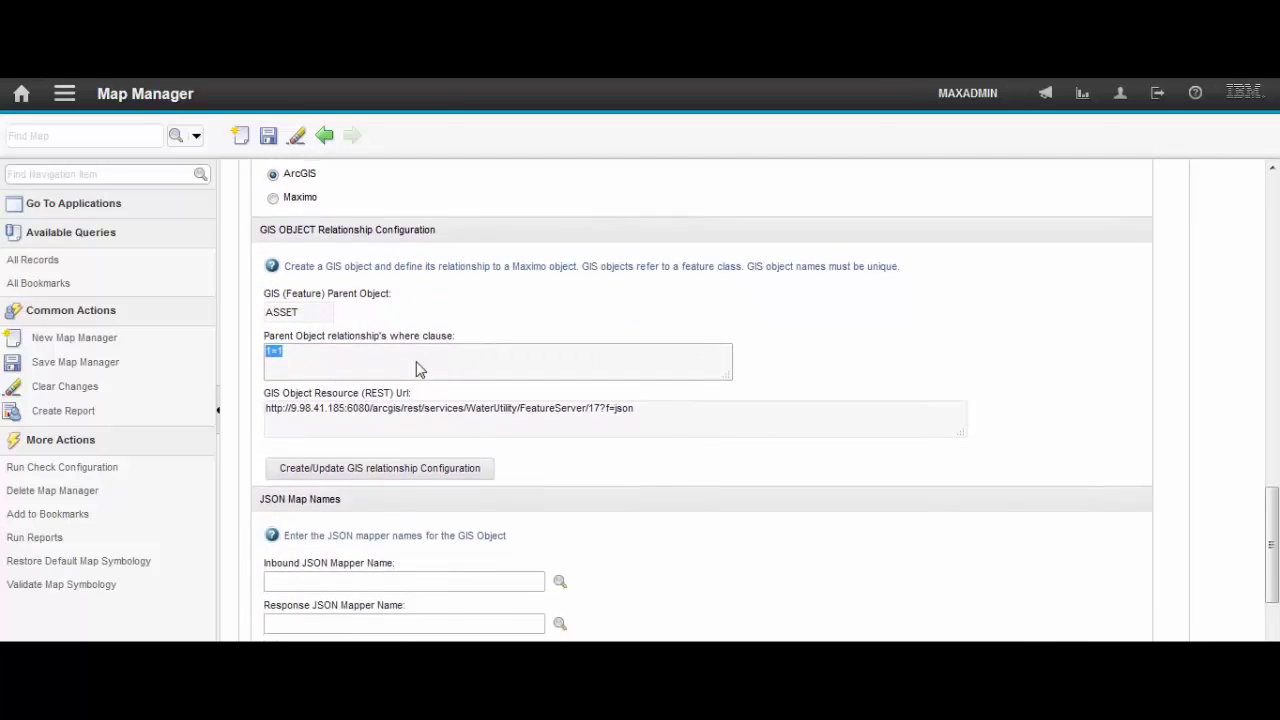
pyautogui.scroll(6, 418, 365)
# Step: Save Map Manager changes, switch to Database Configuration, and filter objects by 'asset'
pyautogui.click(64, 96)
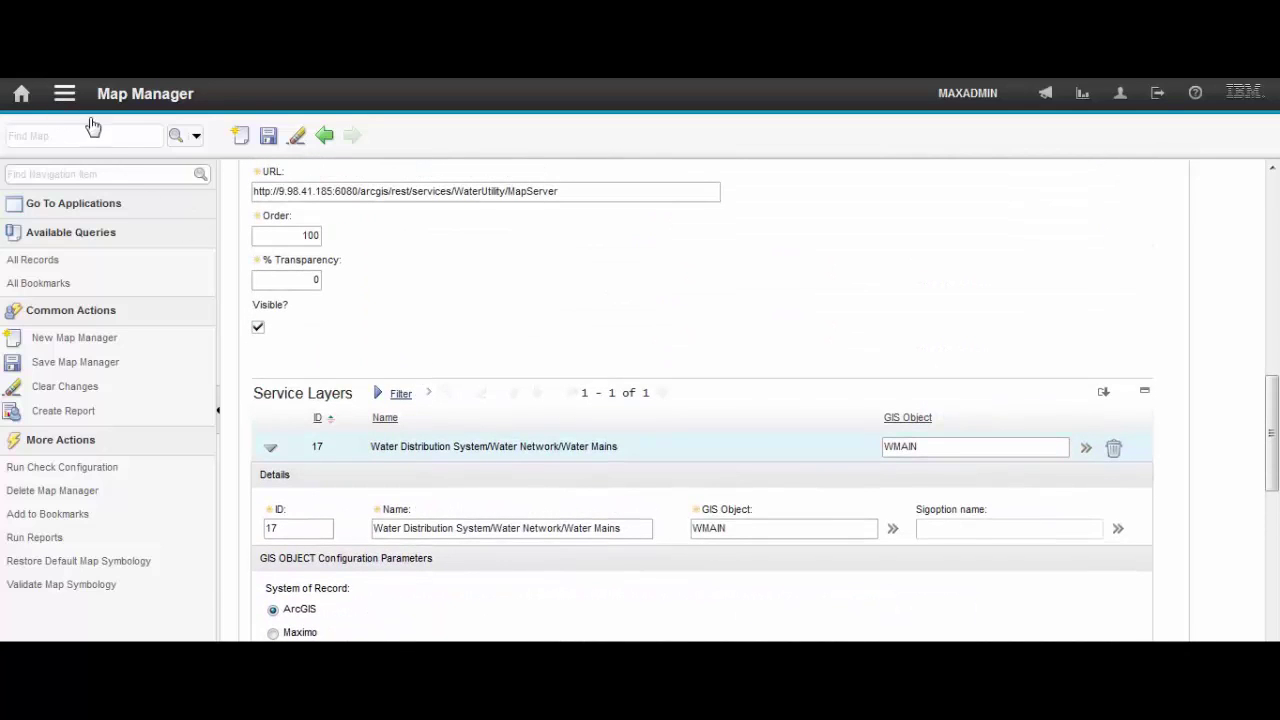
pyautogui.moveTo(171, 533)
pyautogui.moveTo(285, 533)
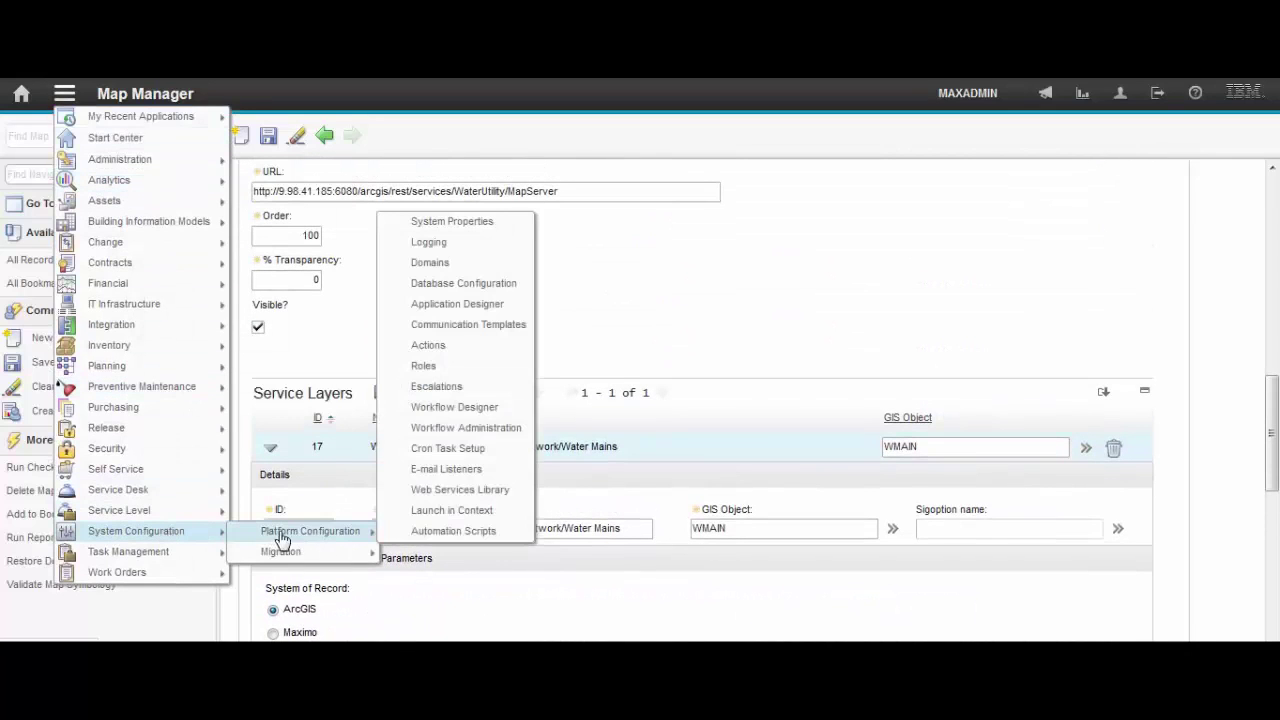
pyautogui.click(476, 290)
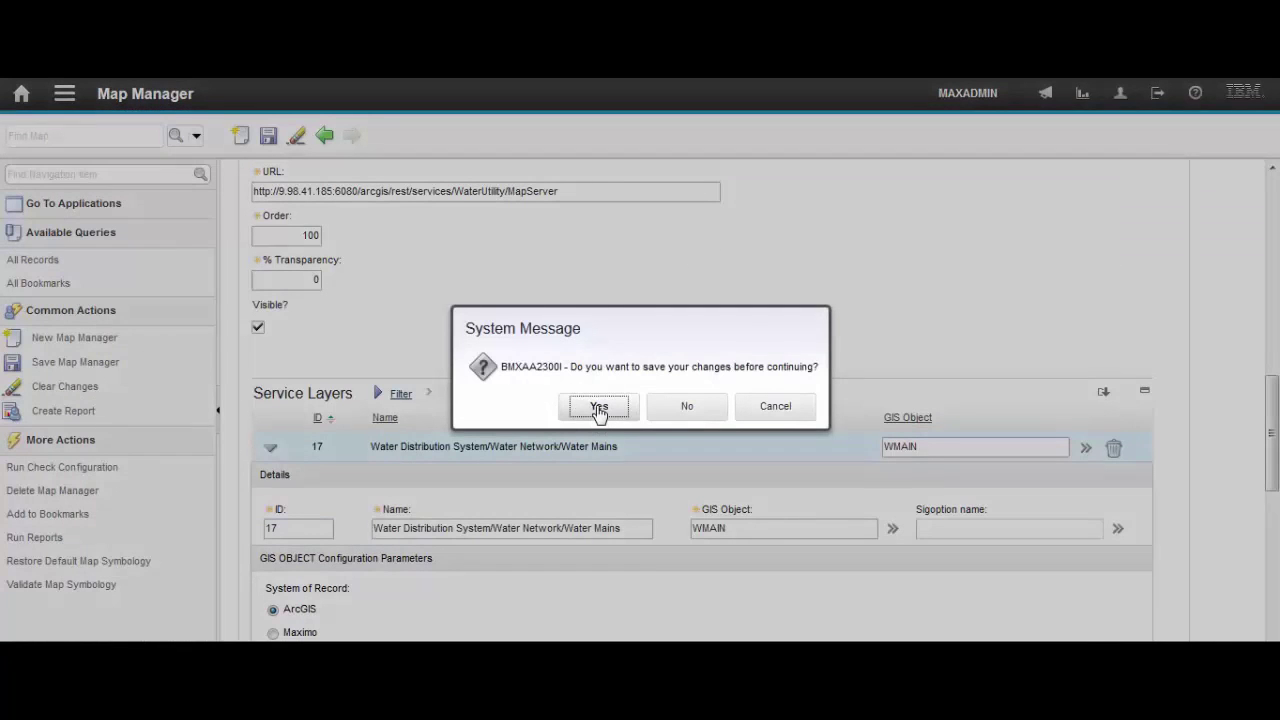
pyautogui.click(599, 410)
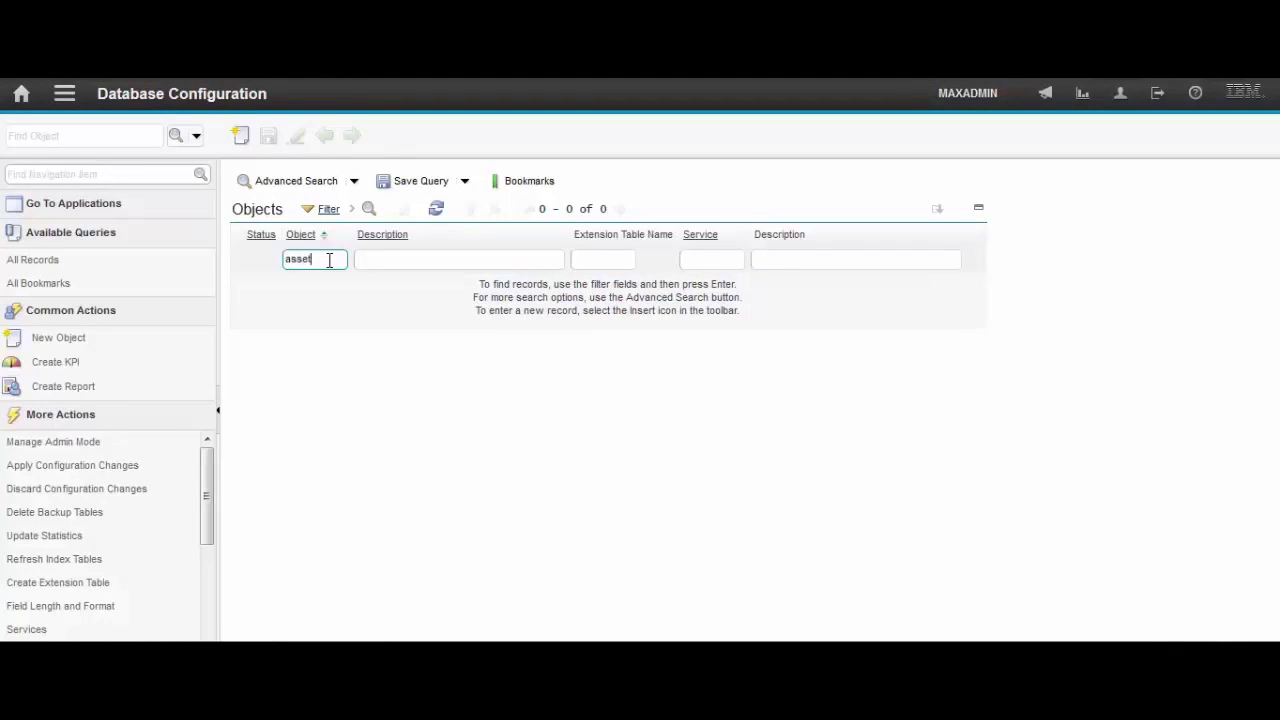
pyautogui.press('Return')
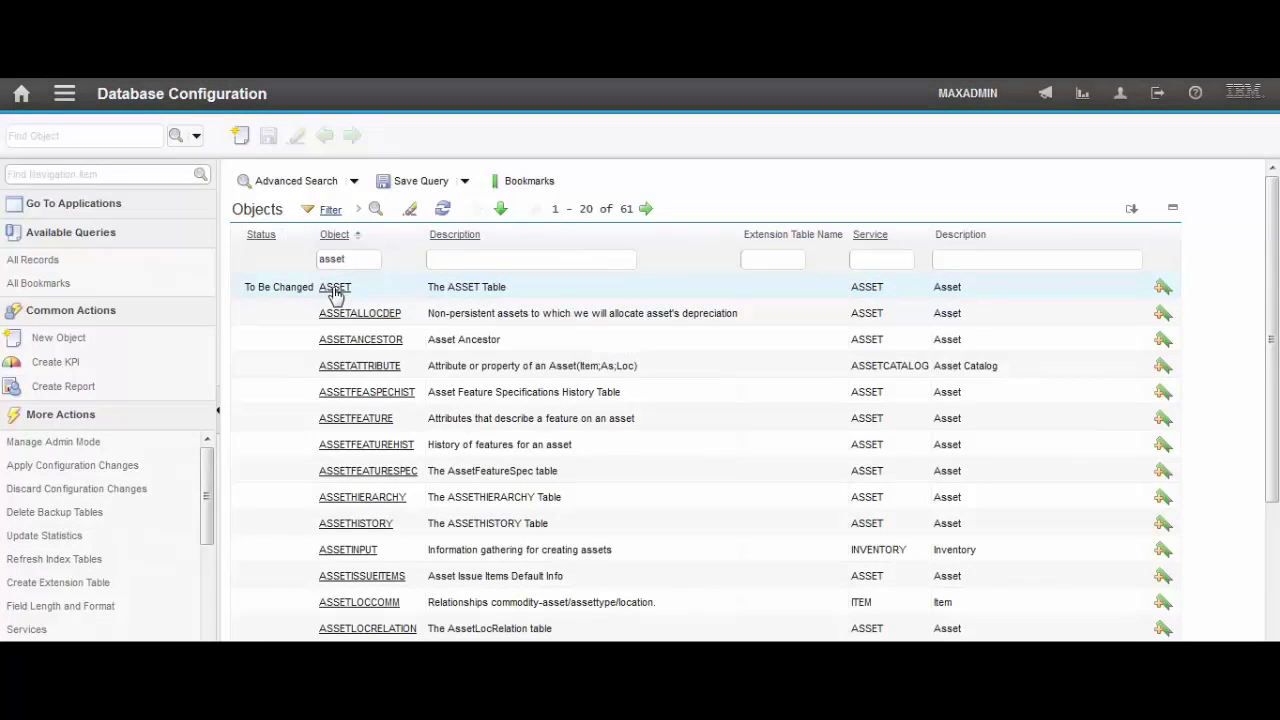
# Step: Add a FACILITYID attribute to ASSET described Facilityid, type ALN, length 50
pyautogui.click(335, 288)
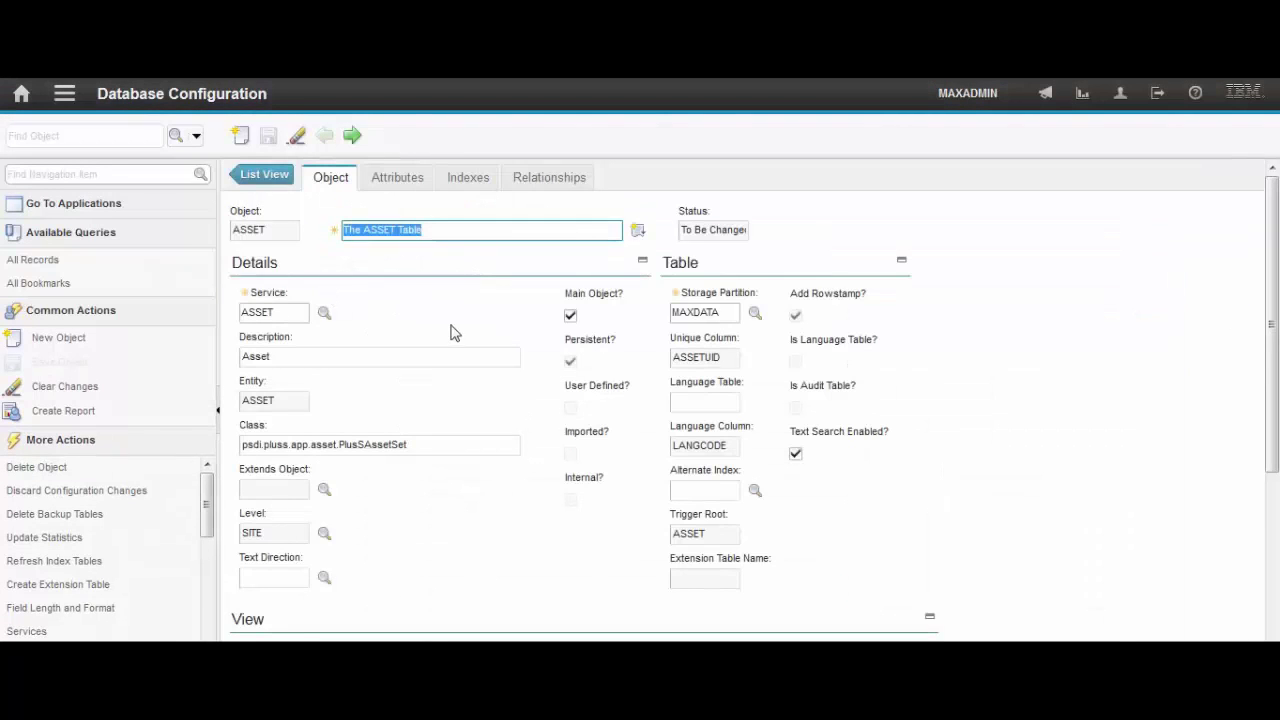
pyautogui.click(402, 186)
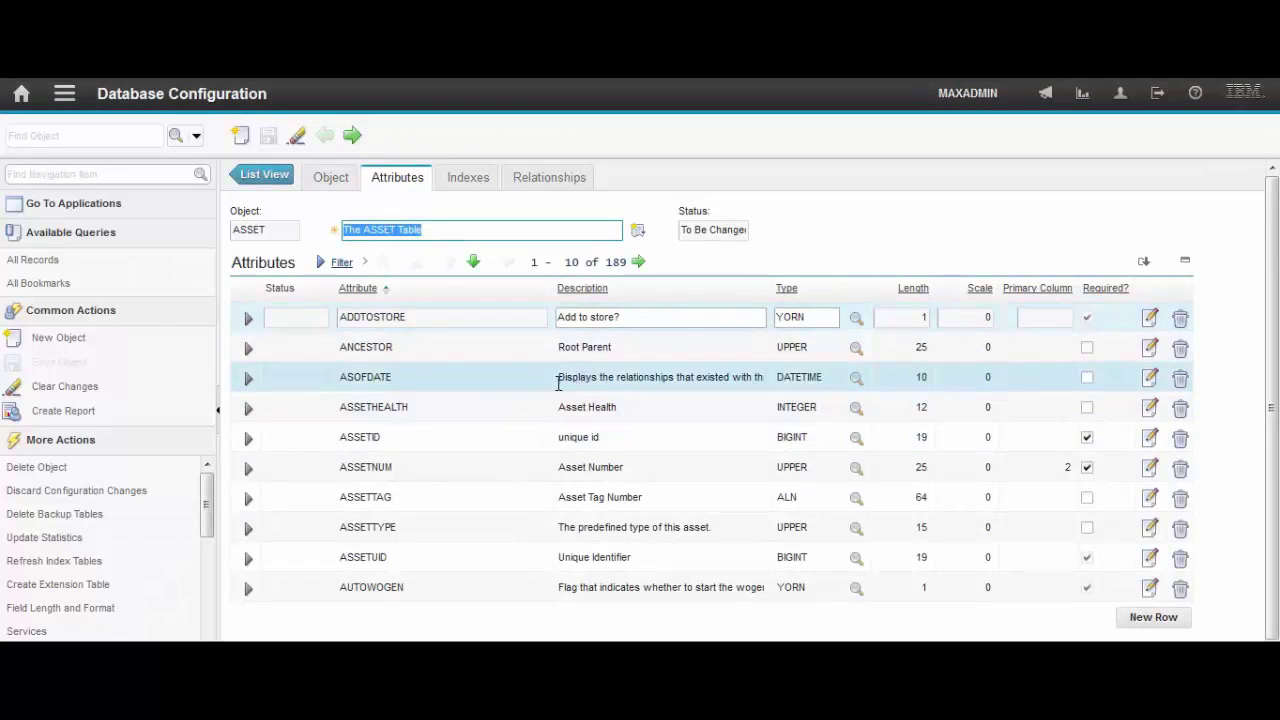
pyautogui.click(1178, 628)
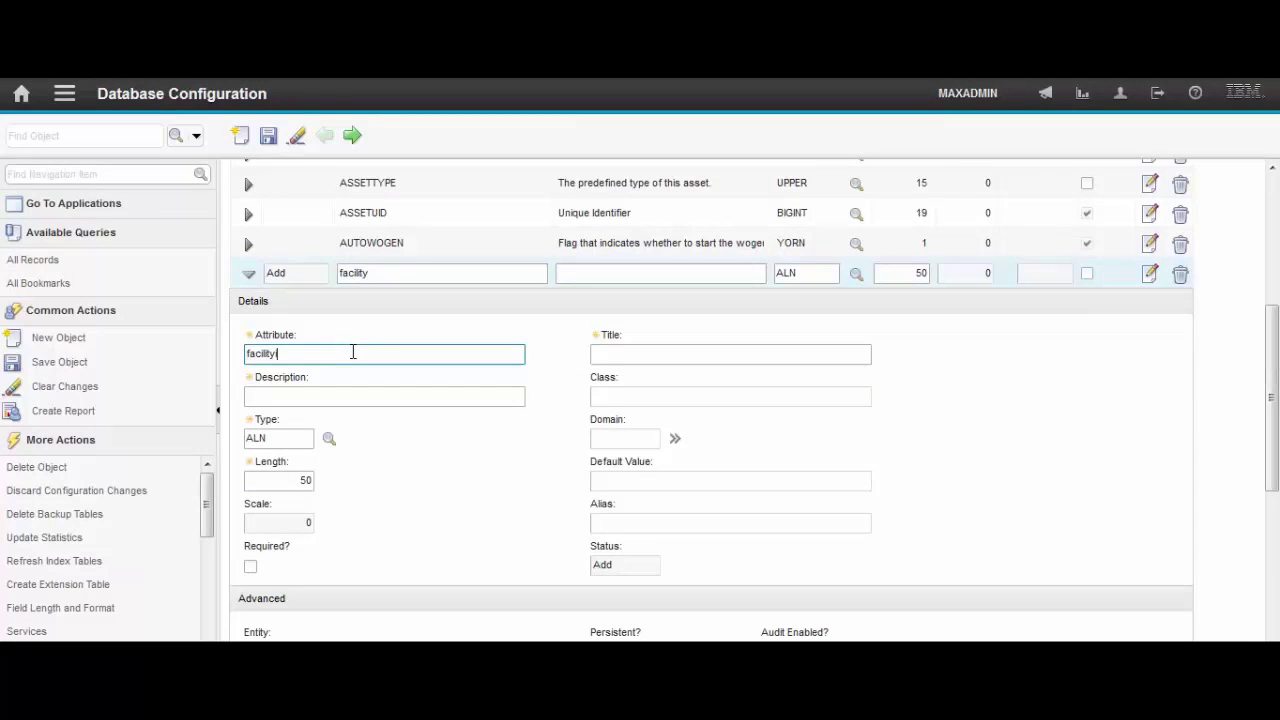
pyautogui.press('Tab')
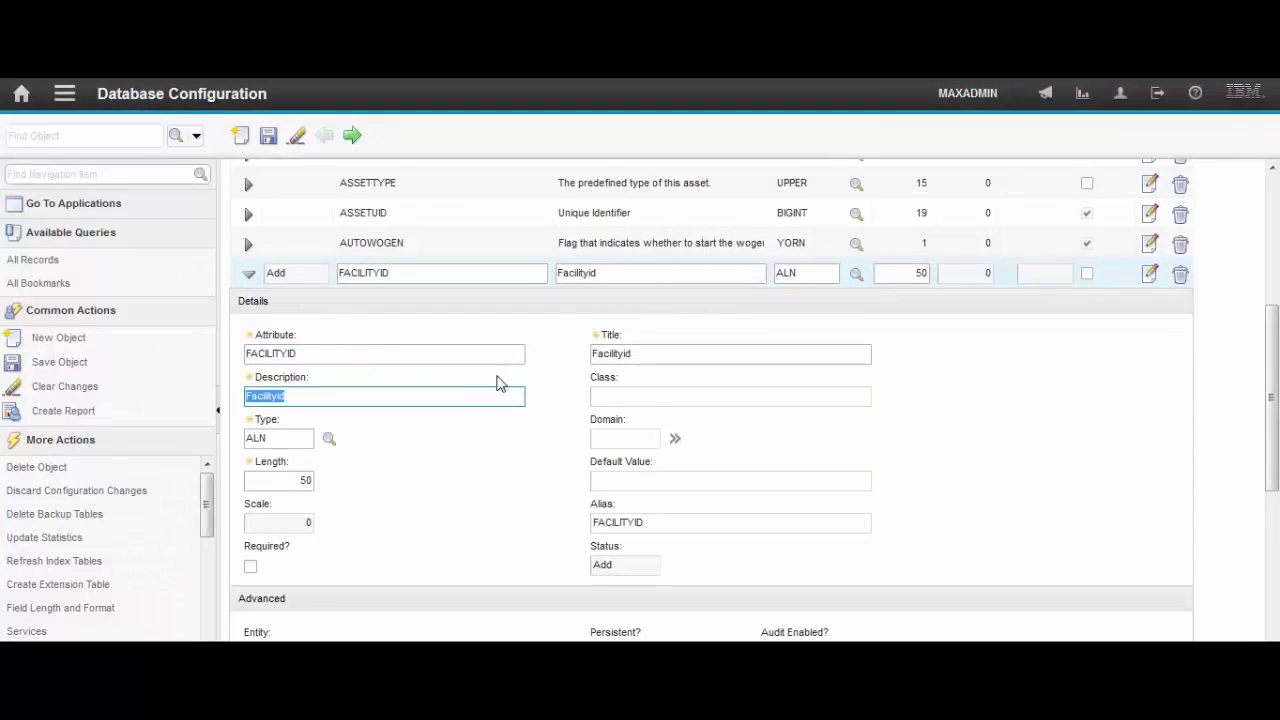
pyautogui.press('Tab')
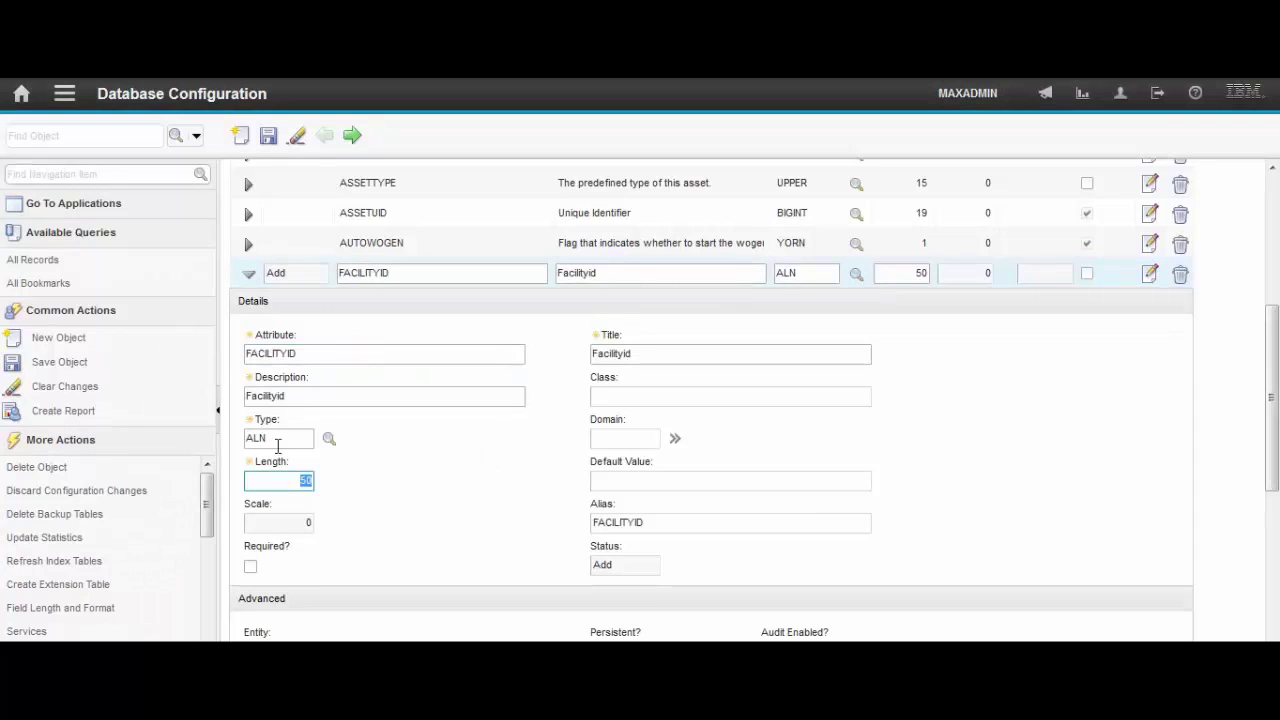
pyautogui.click(280, 441)
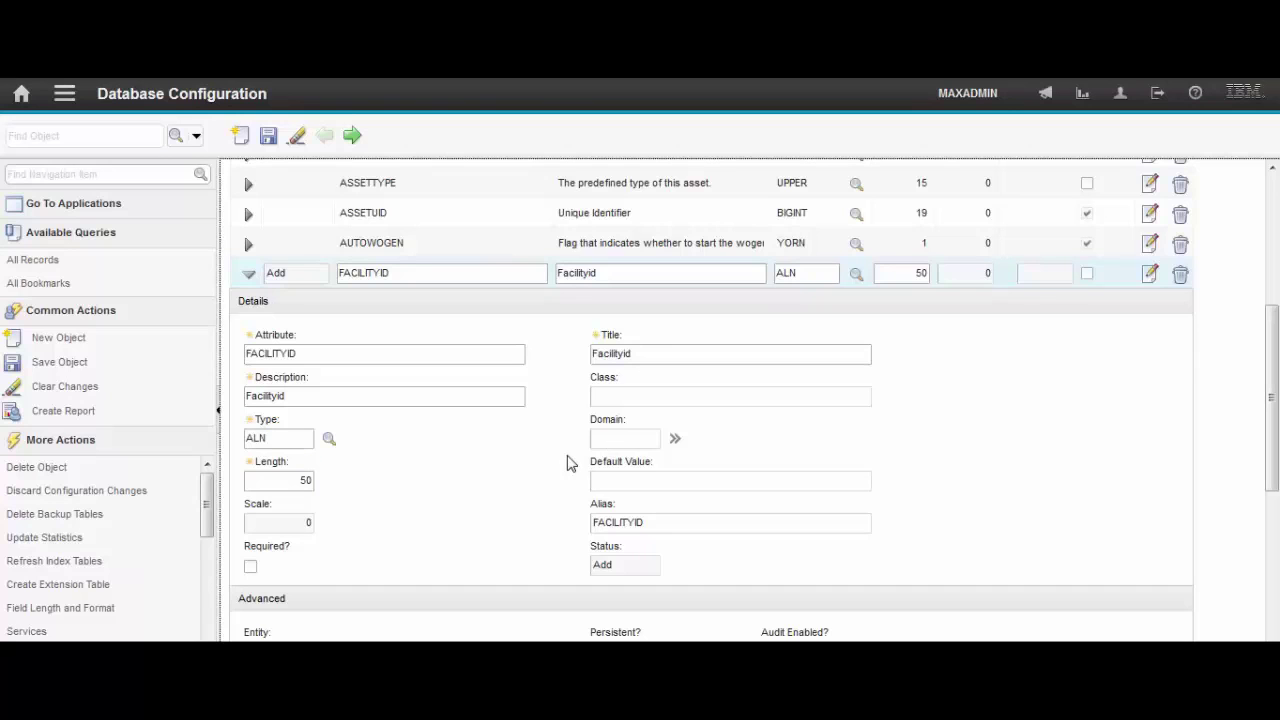
# Step: Set FACILITYID's same-as object to WMAIN and same-as attribute to FACILITYID
pyautogui.scroll(-3, 526, 529)
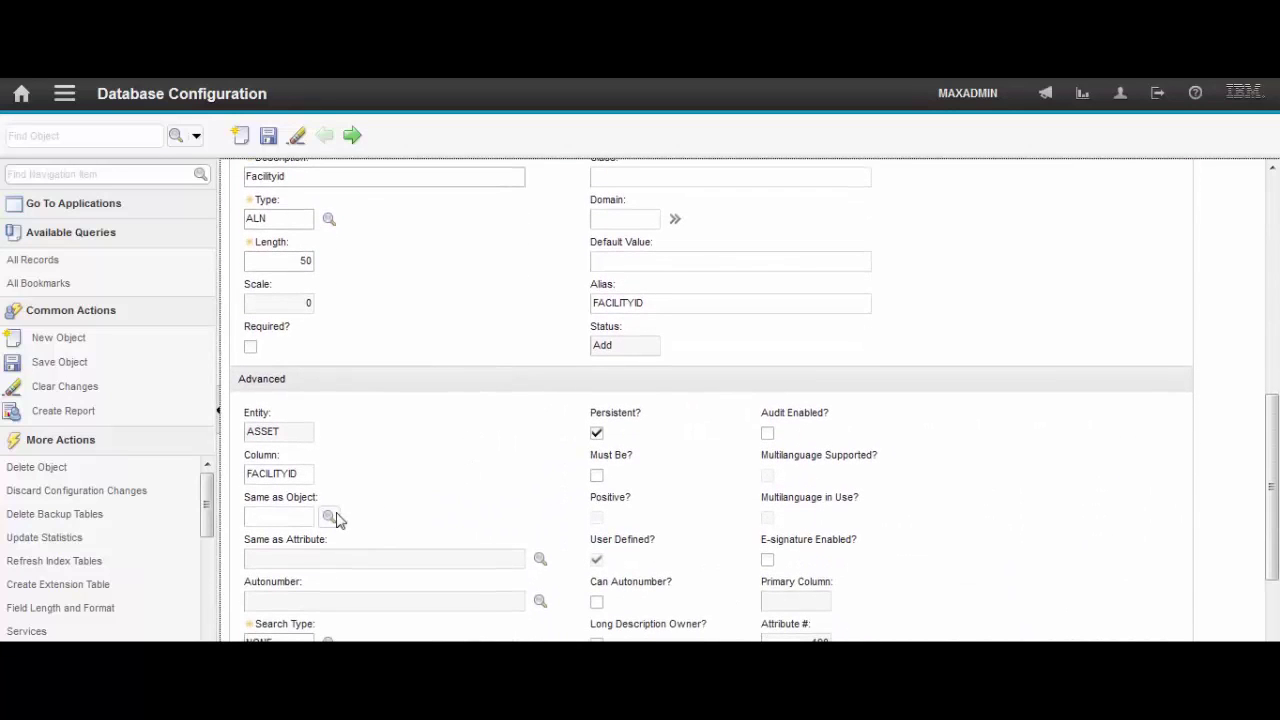
pyautogui.click(330, 518)
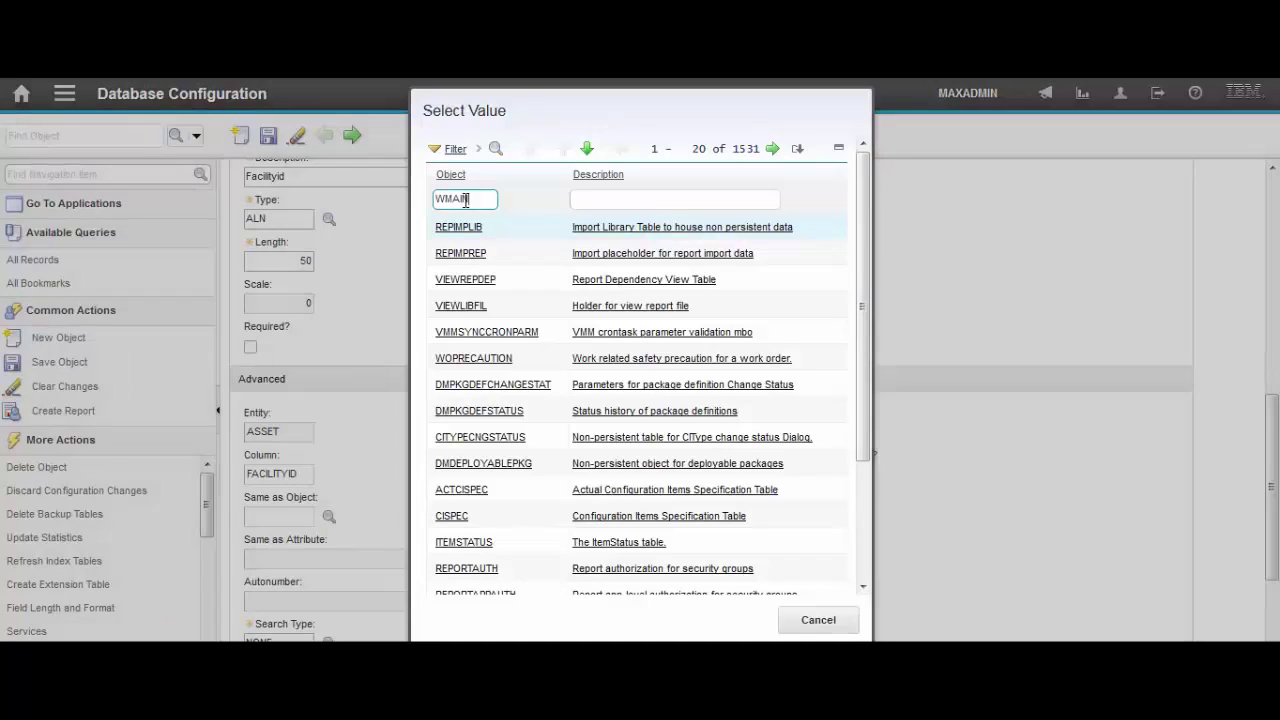
pyautogui.press('Return')
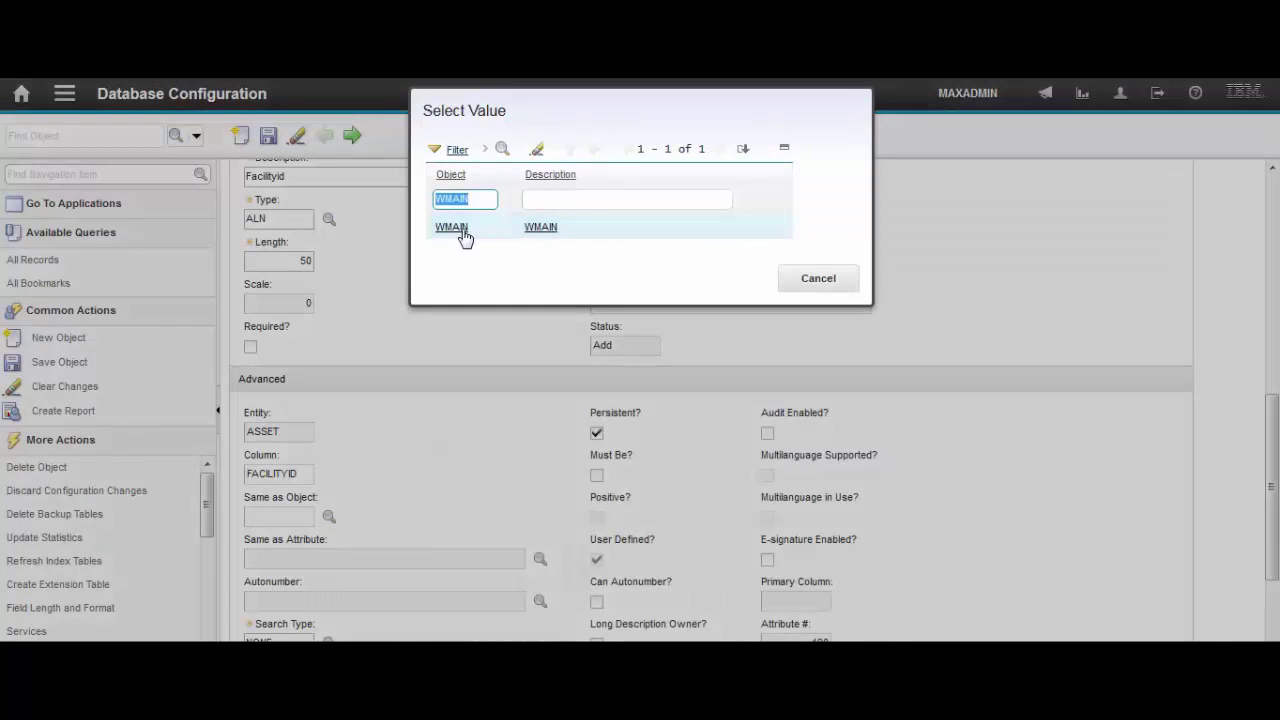
pyautogui.click(463, 237)
pyautogui.scroll(-2, 500, 458)
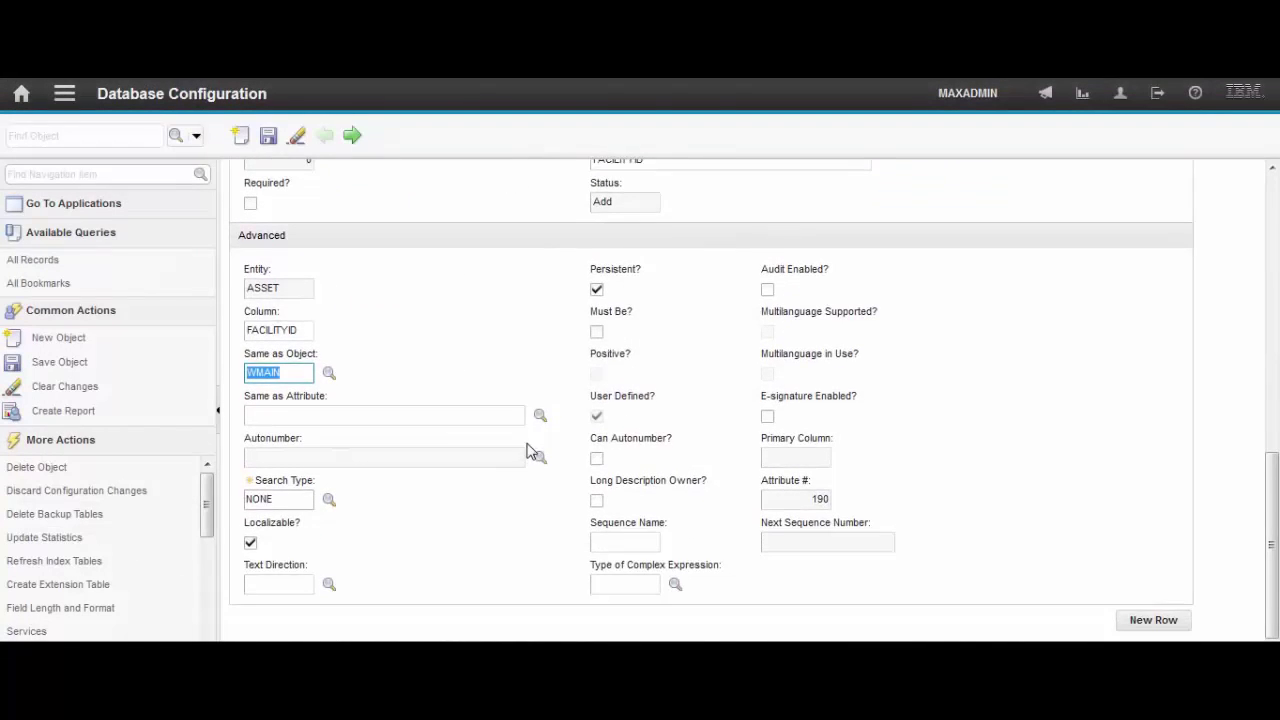
pyautogui.click(537, 413)
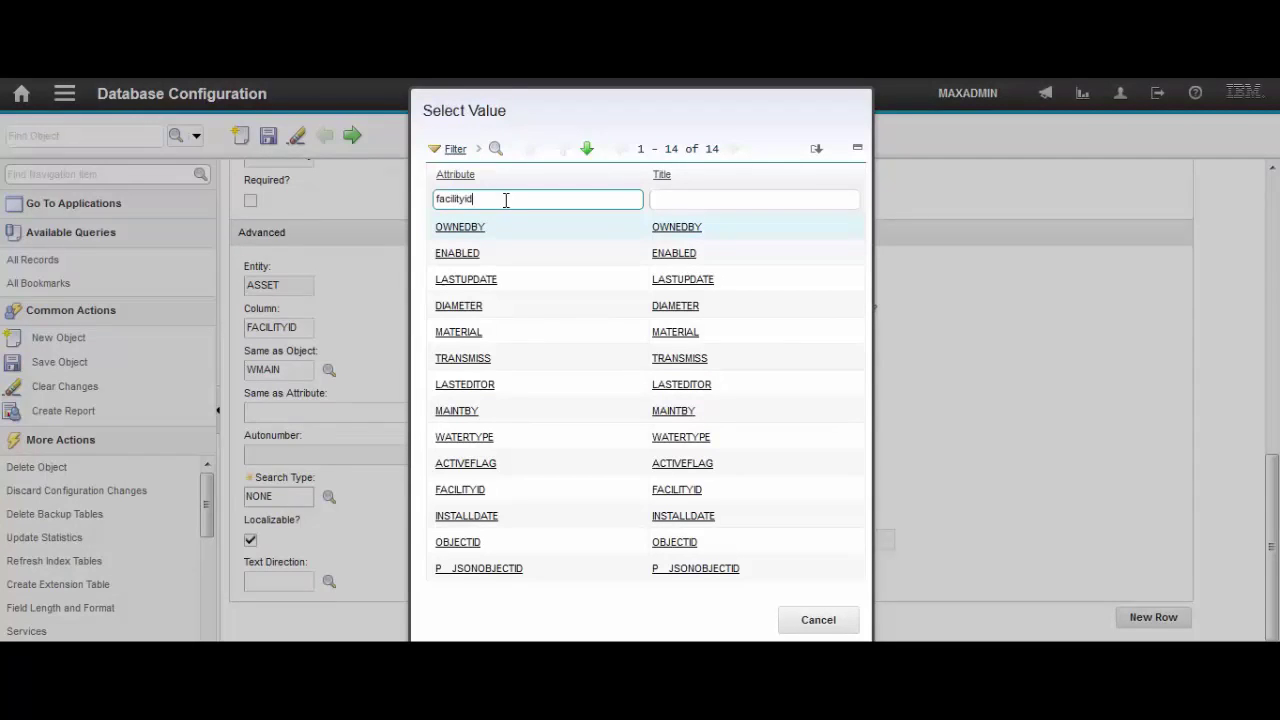
pyautogui.write('facilityid')
pyautogui.press('Return')
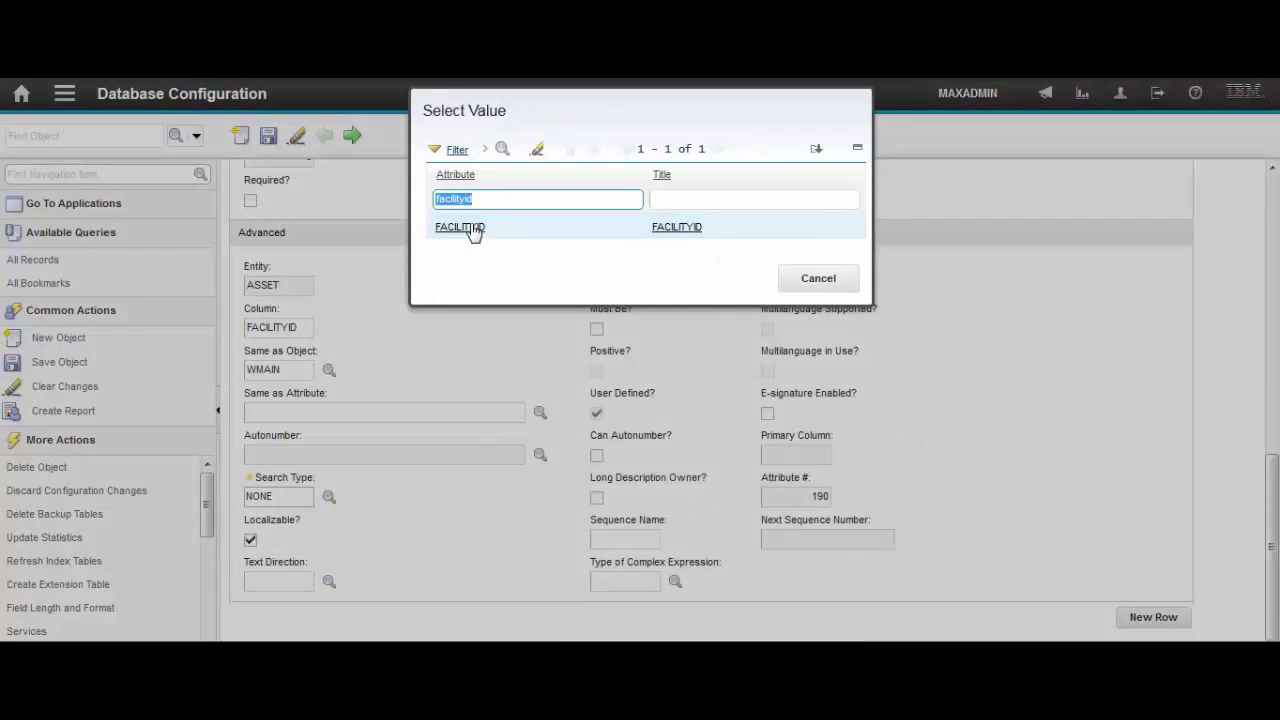
pyautogui.click(470, 228)
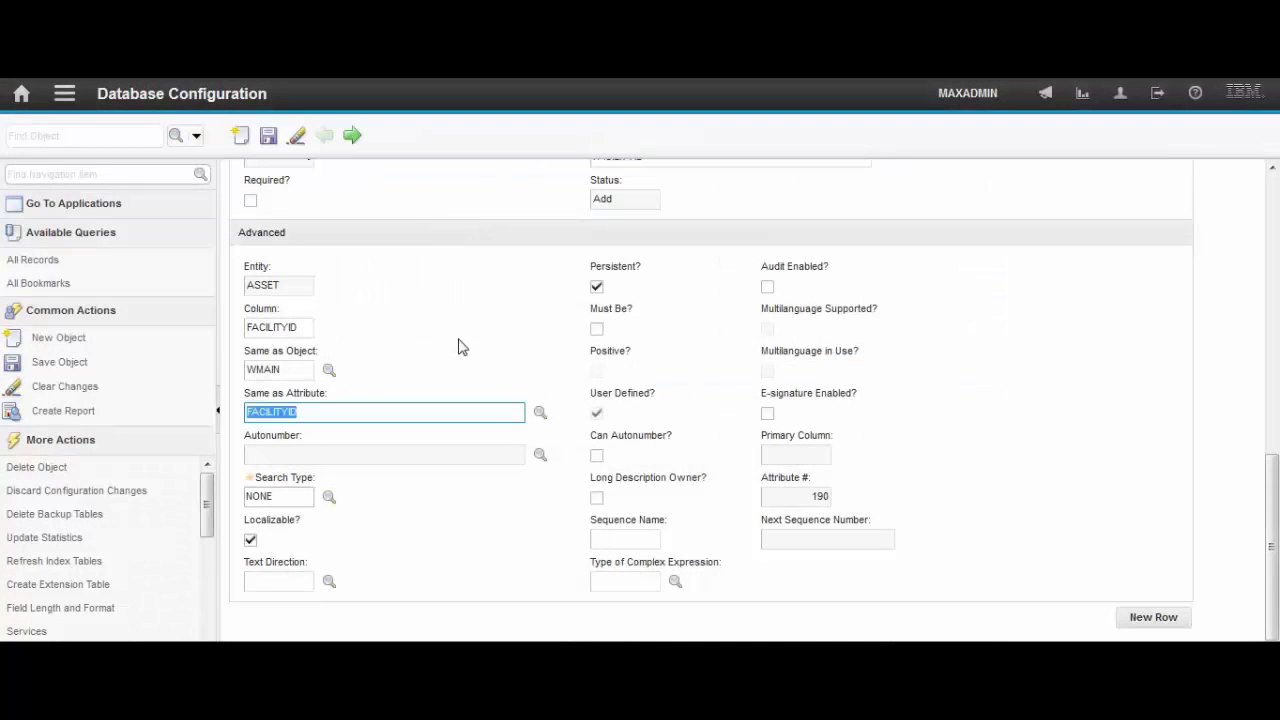
# Step: Save the ASSET record and return to the database object list
pyautogui.scroll(10, 482, 388)
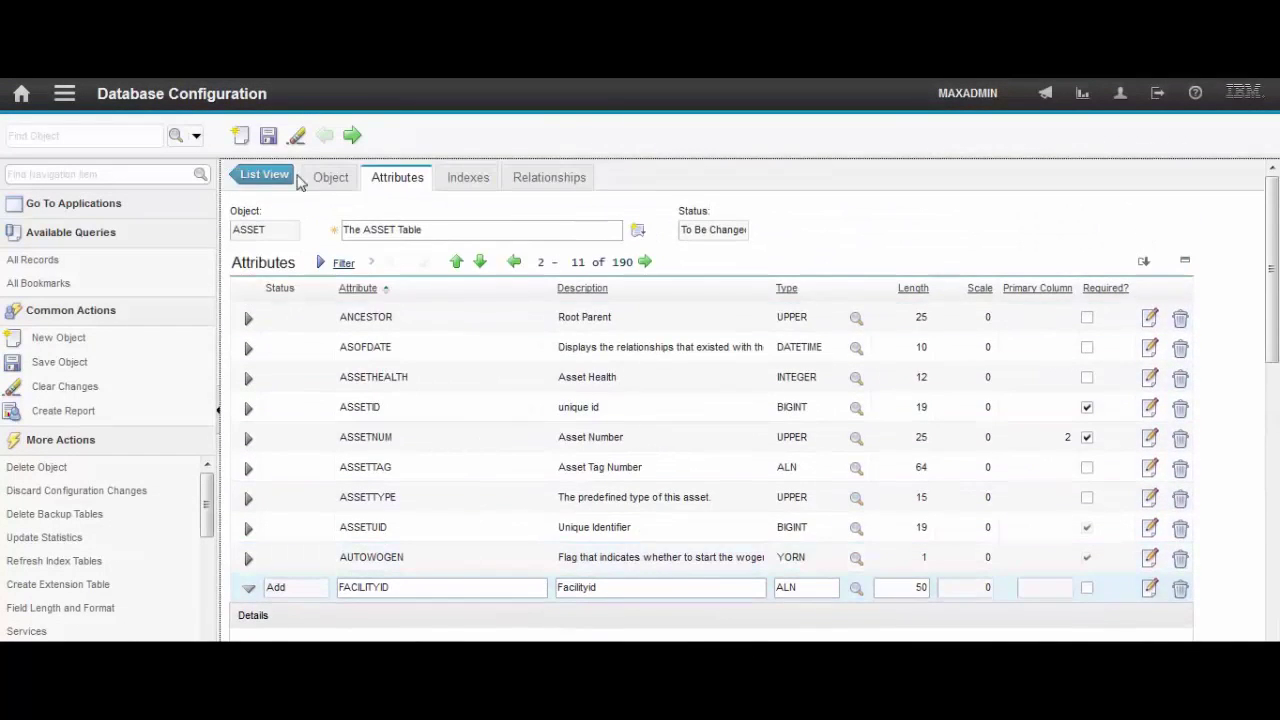
pyautogui.click(268, 137)
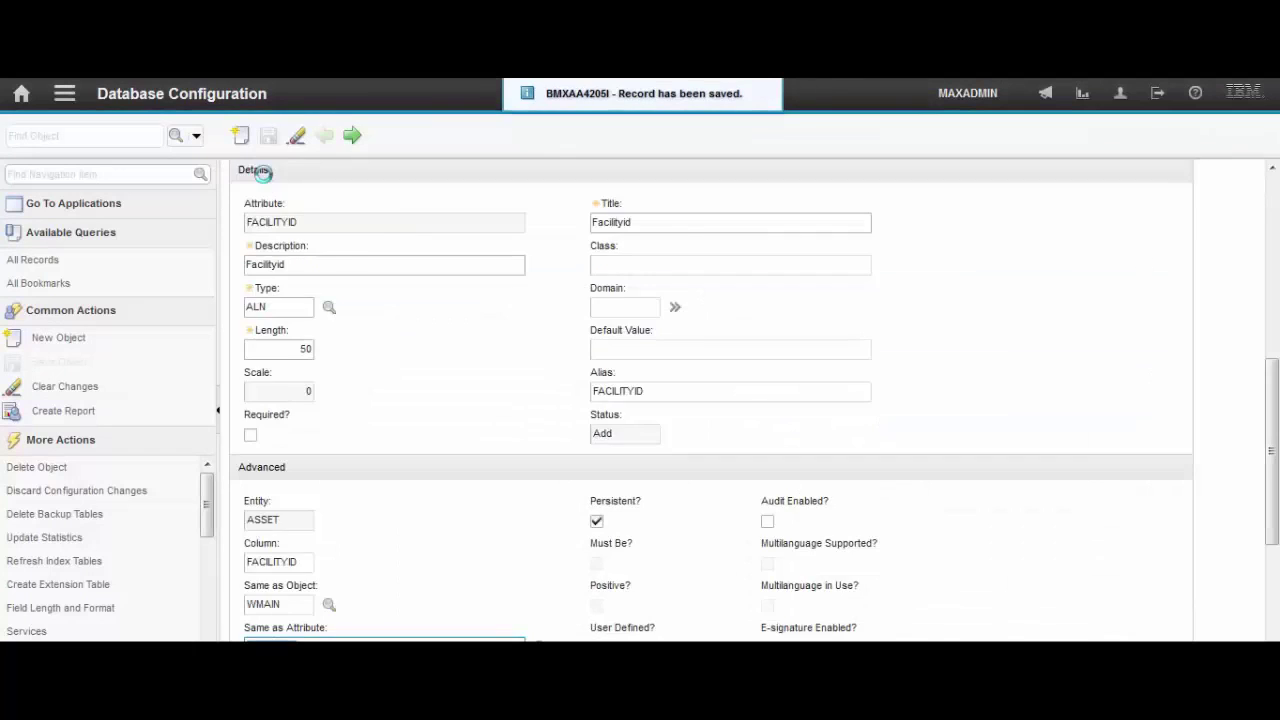
pyautogui.scroll(5, 367, 347)
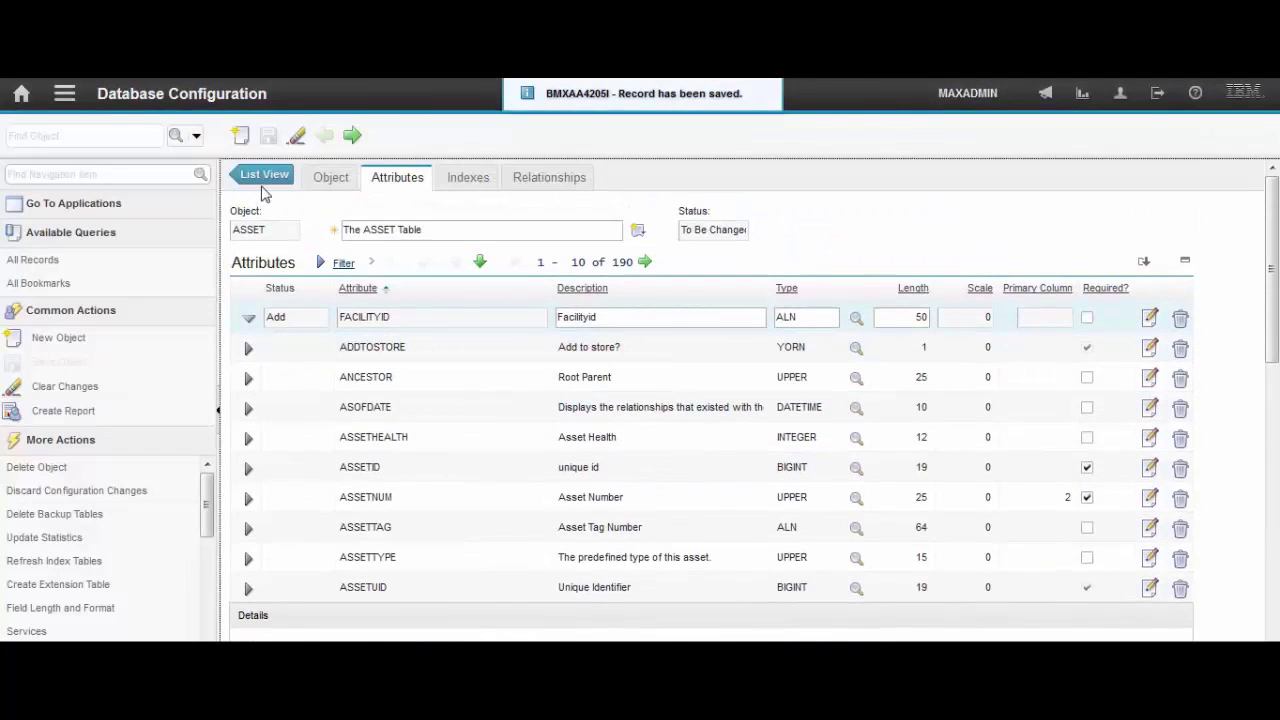
pyautogui.click(264, 177)
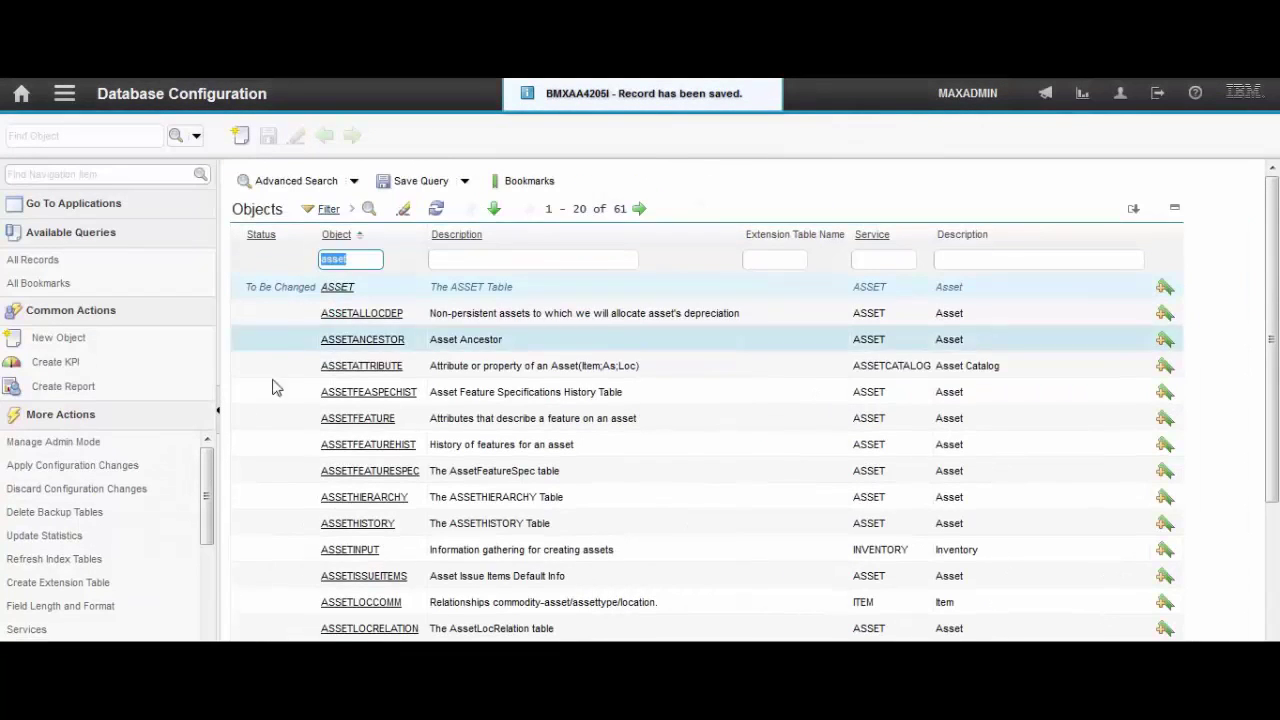
# Step: Update admin mode properties to 1 administrative session and 0 logout minutes
pyautogui.click(60, 442)
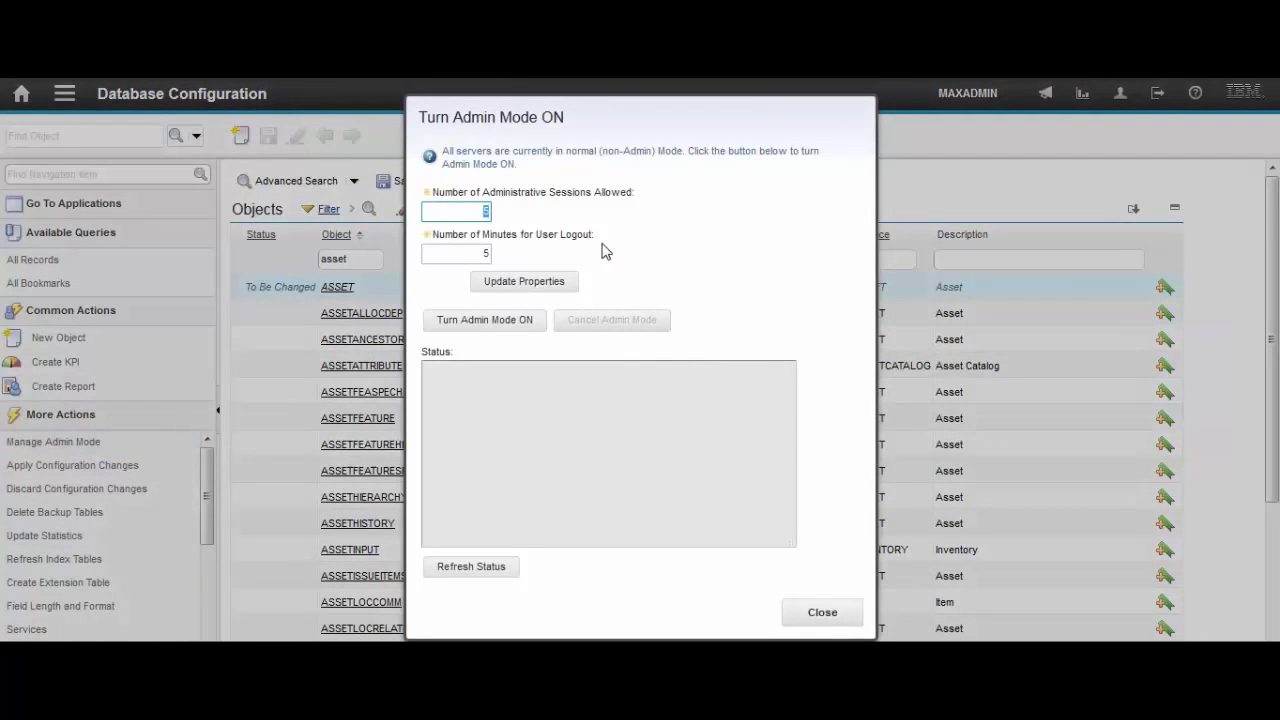
pyautogui.write('1')
pyautogui.press('Tab')
pyautogui.write('0')
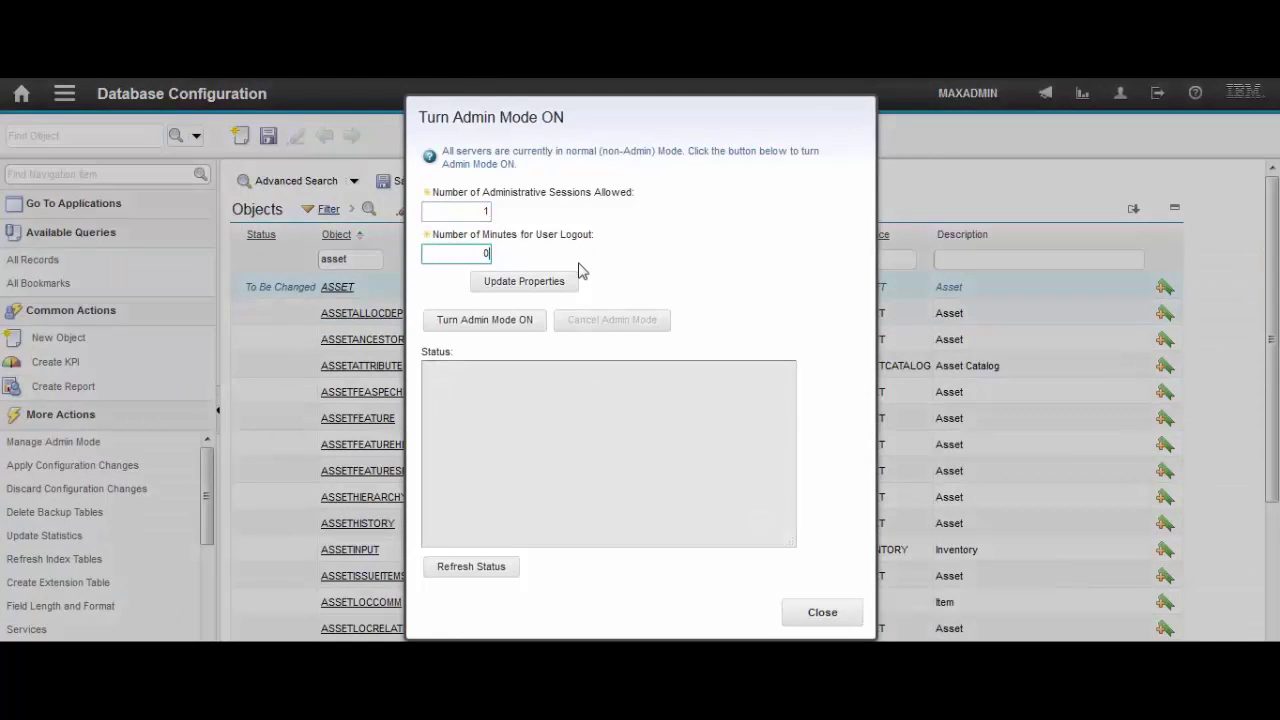
pyautogui.click(563, 281)
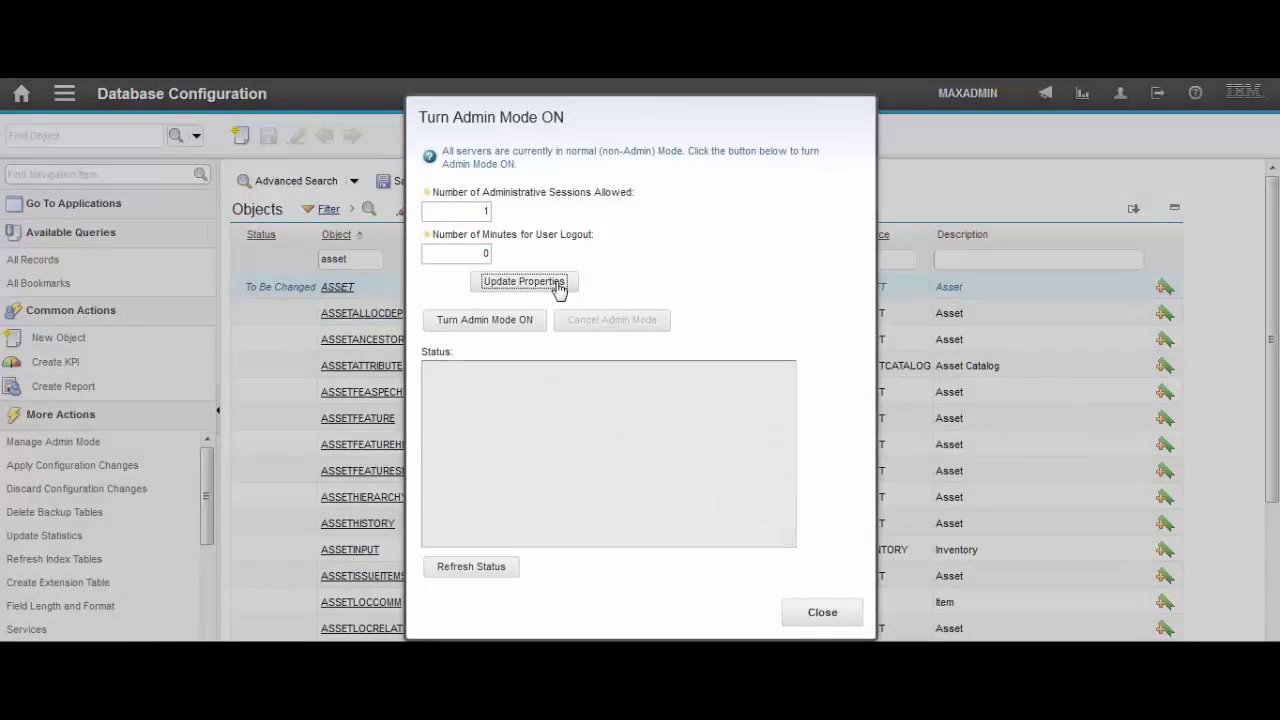
pyautogui.click(789, 425)
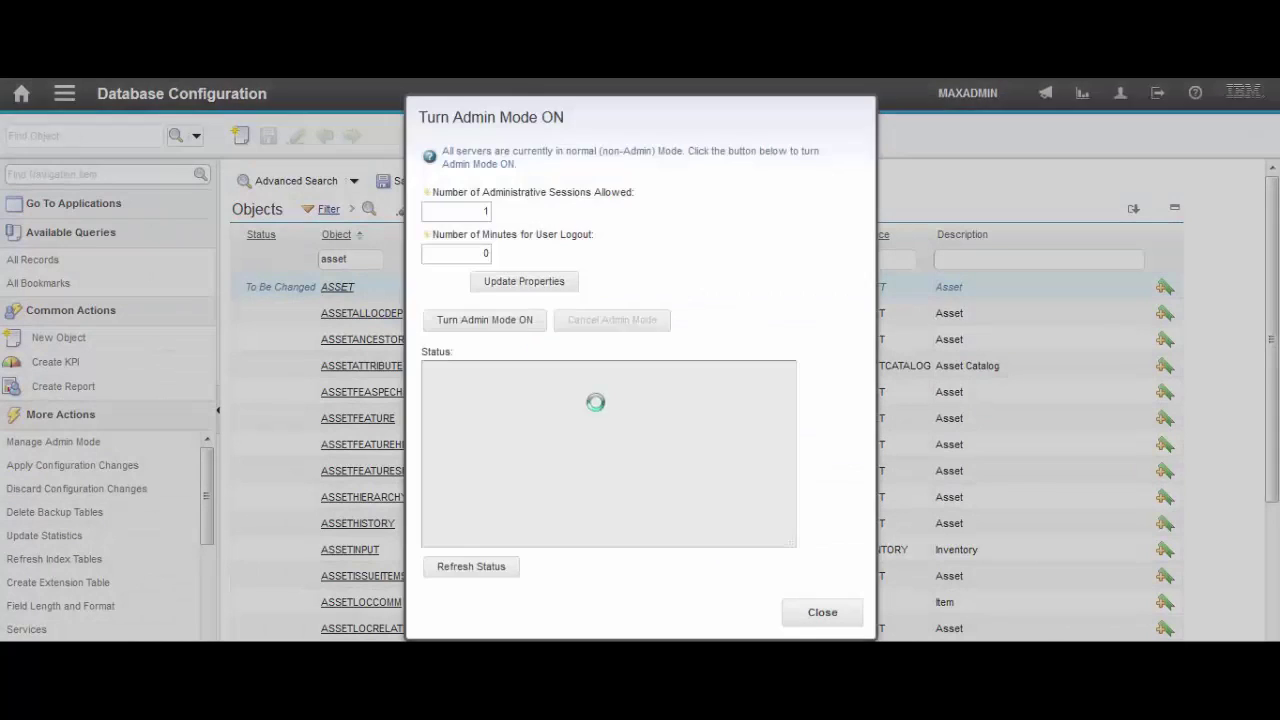
# Step: Turn admin mode on, e-signing with reason 'any', and refresh until it reports on
pyautogui.click(497, 334)
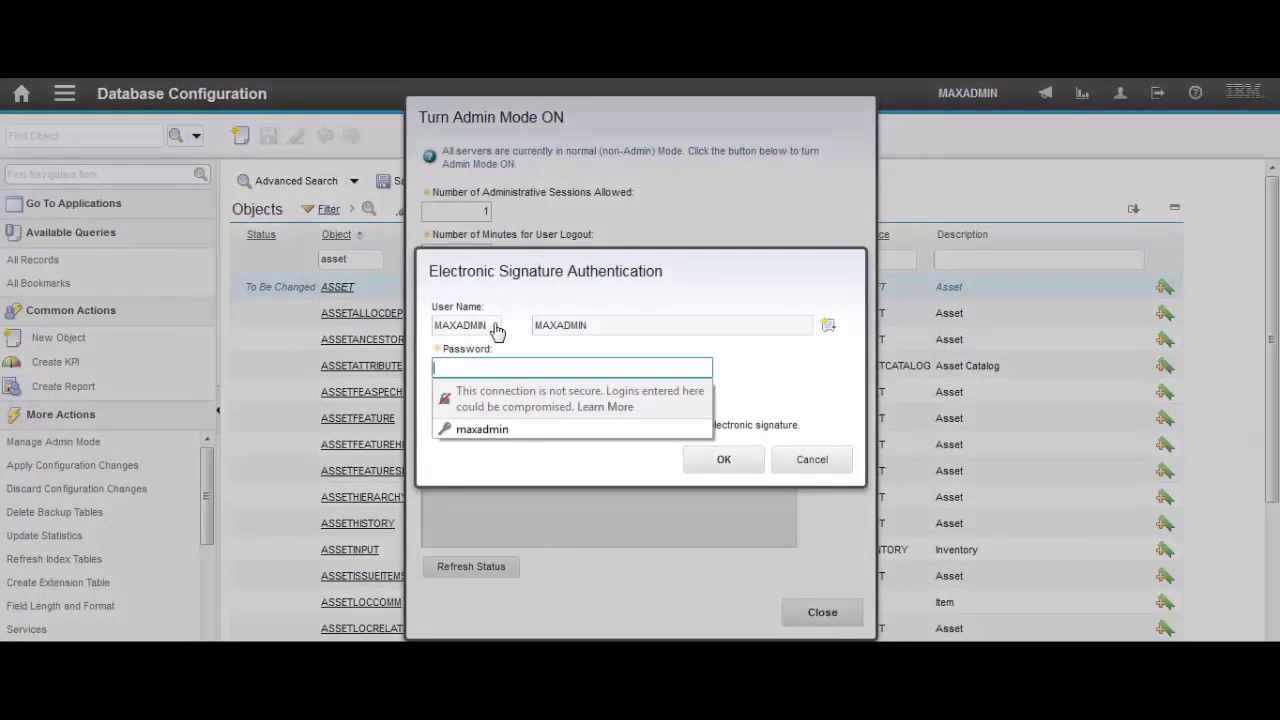
pyautogui.click(482, 429)
pyautogui.click(523, 404)
pyautogui.write('any')
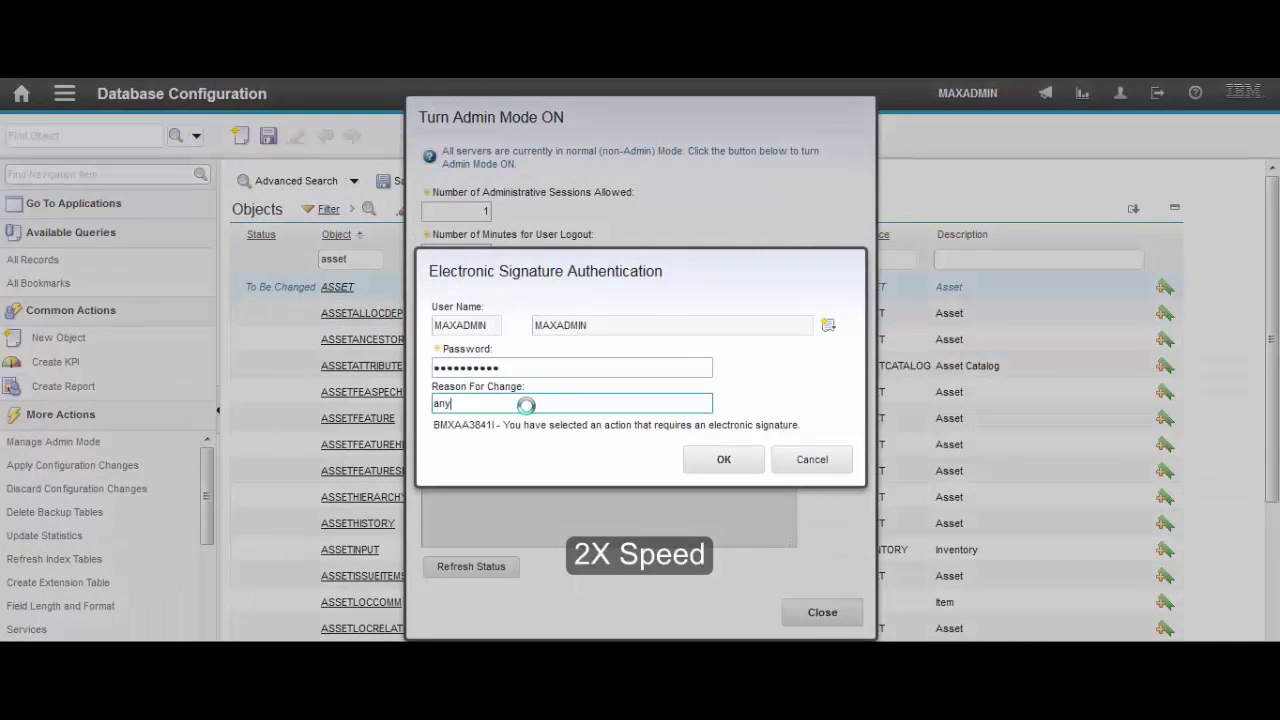
pyautogui.click(705, 455)
pyautogui.click(786, 420)
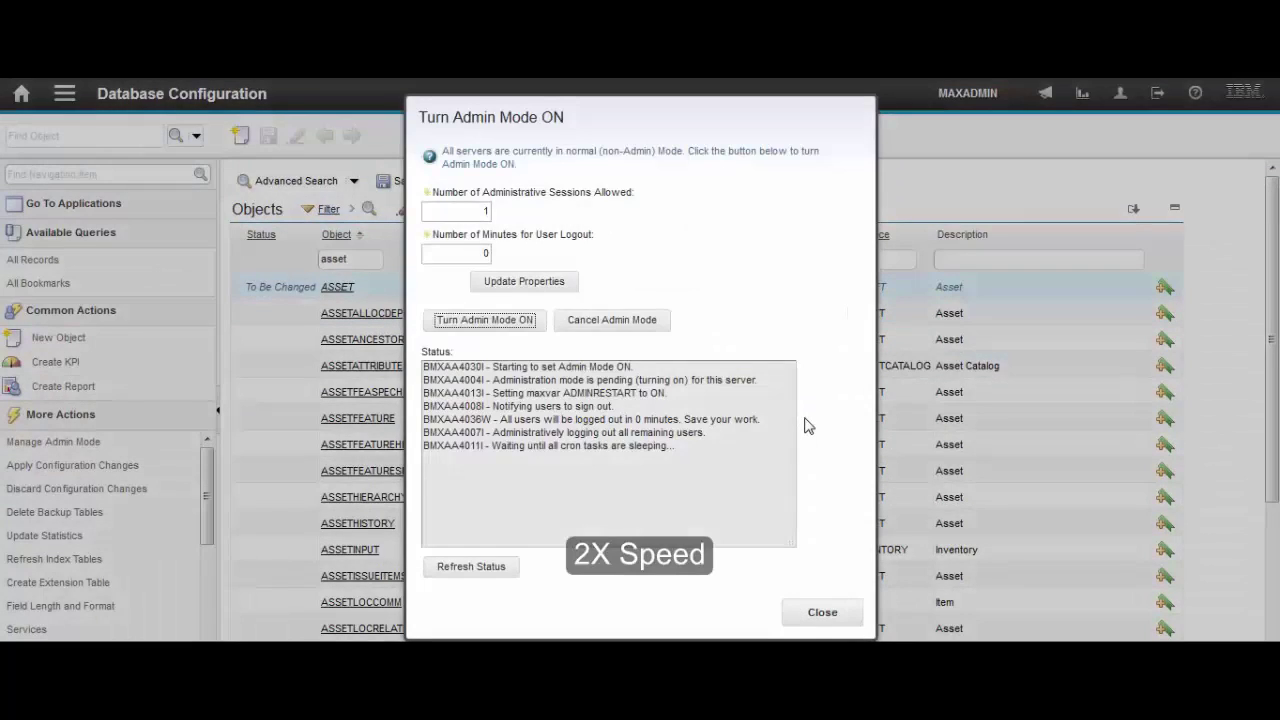
pyautogui.click(471, 566)
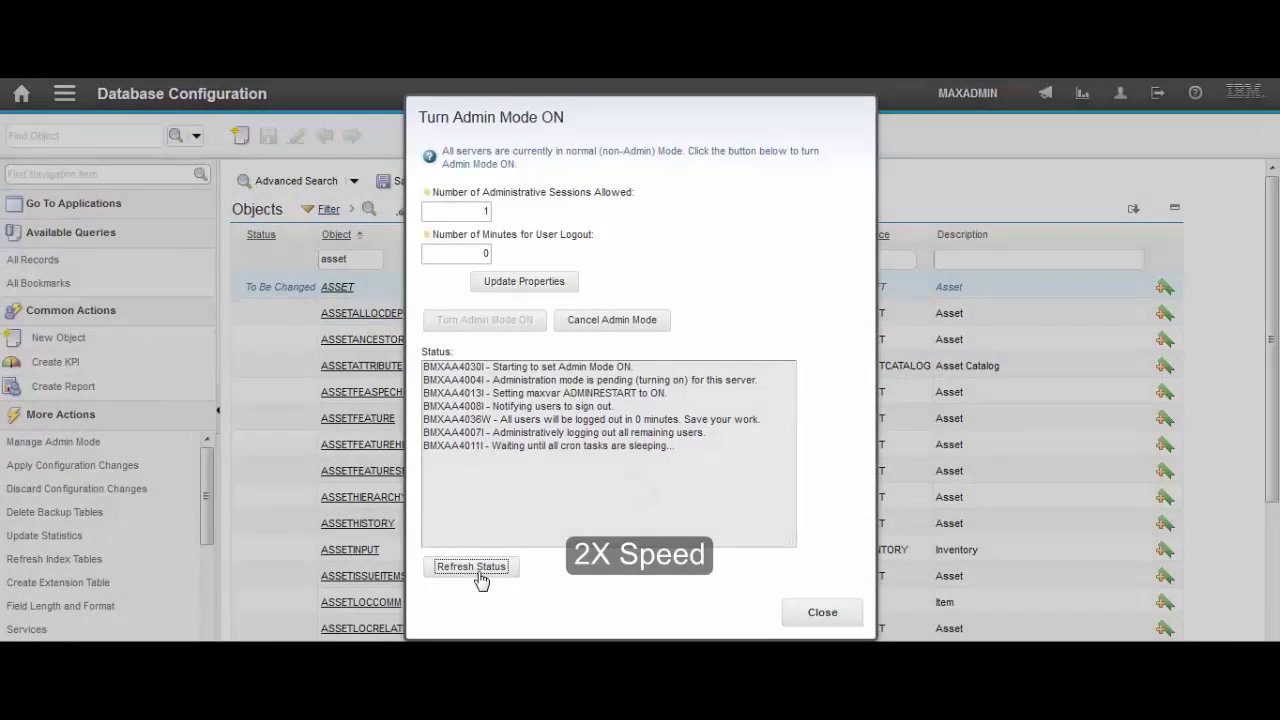
pyautogui.click(479, 577)
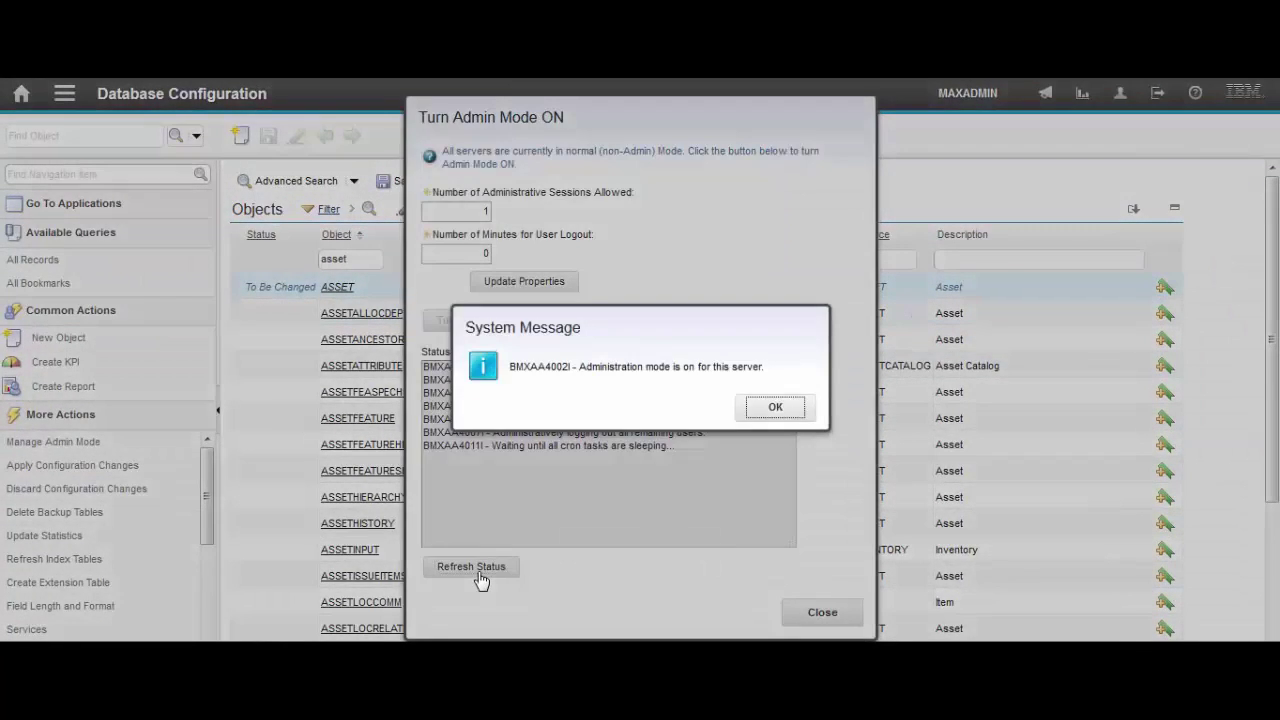
pyautogui.click(776, 408)
# Step: Start applying configuration changes with backup confirmed, e-signing with reason 'any'
pyautogui.click(836, 609)
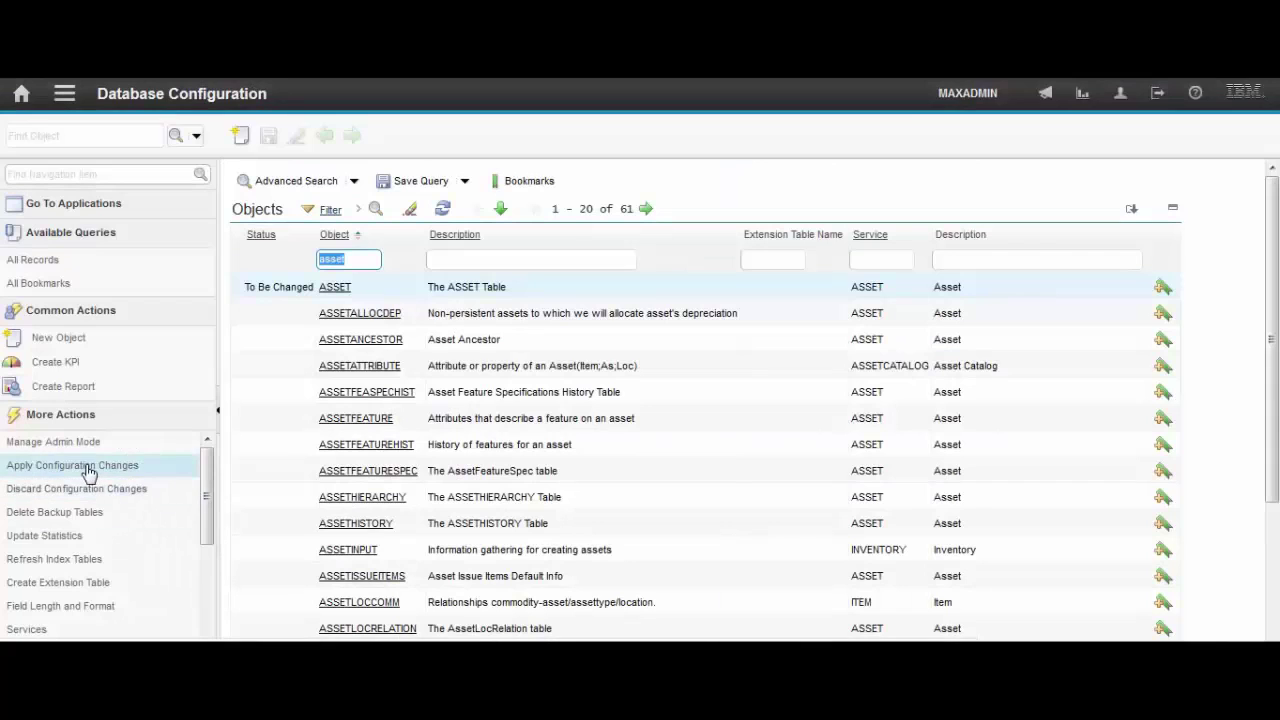
pyautogui.click(89, 468)
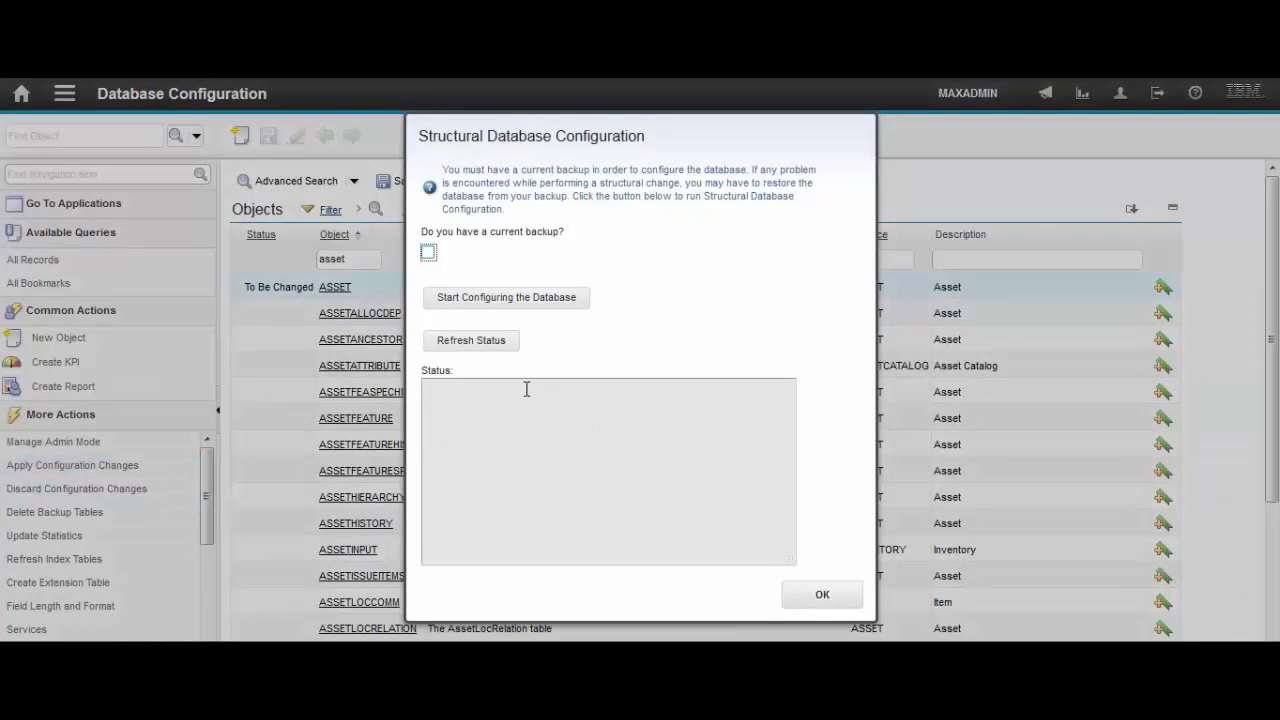
pyautogui.click(428, 252)
pyautogui.click(455, 297)
pyautogui.click(457, 426)
pyautogui.click(506, 404)
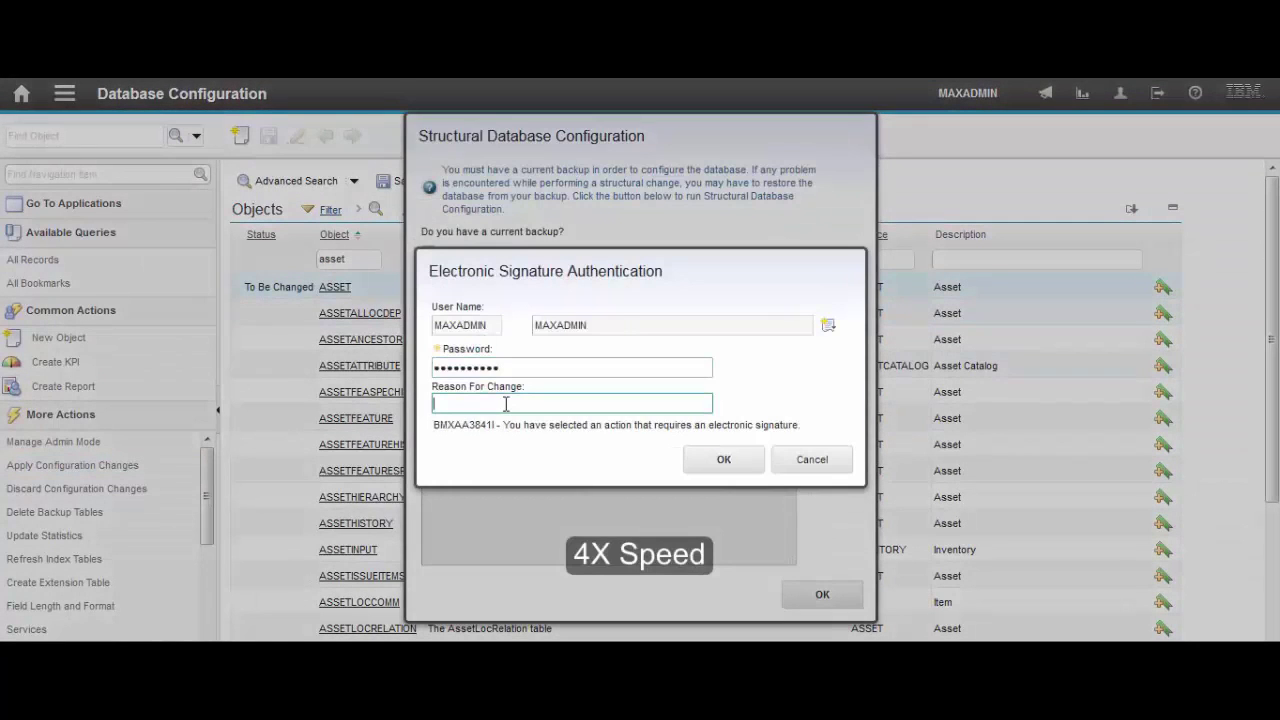
pyautogui.write('any')
pyautogui.click(720, 459)
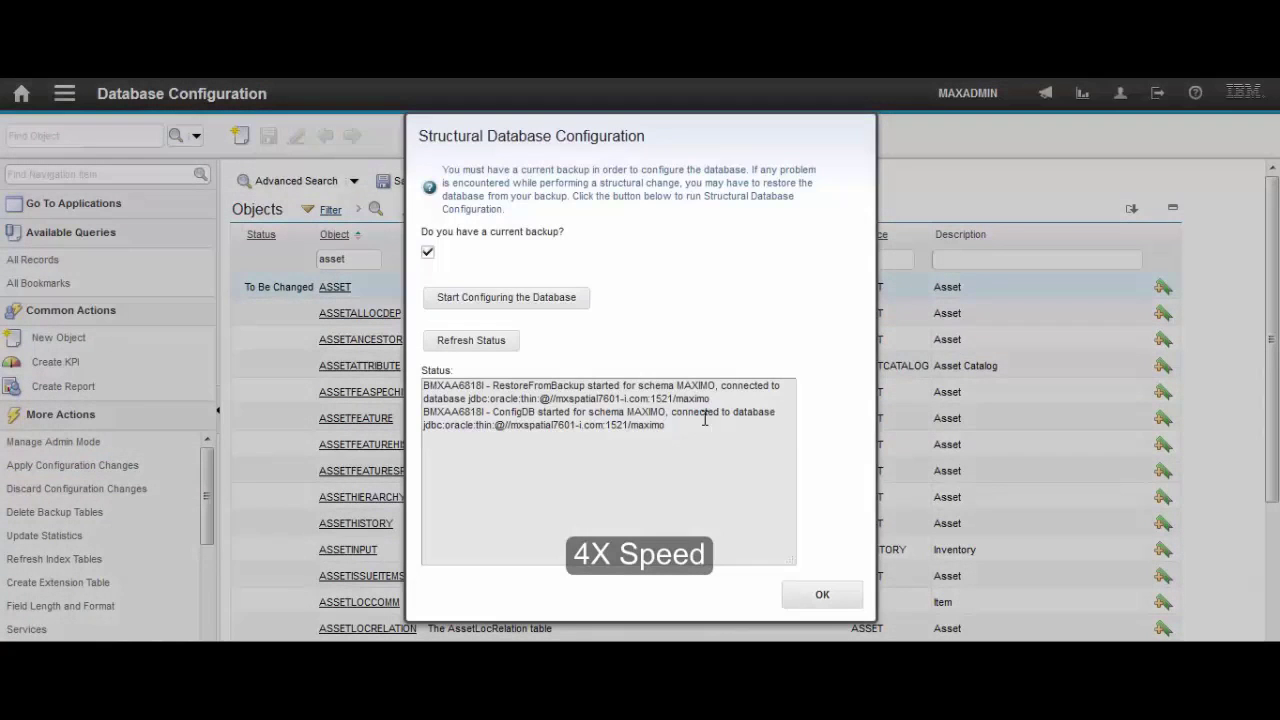
# Step: Refresh the status log until ASSET and A_ASSET are altered and configuration completes
pyautogui.click(453, 344)
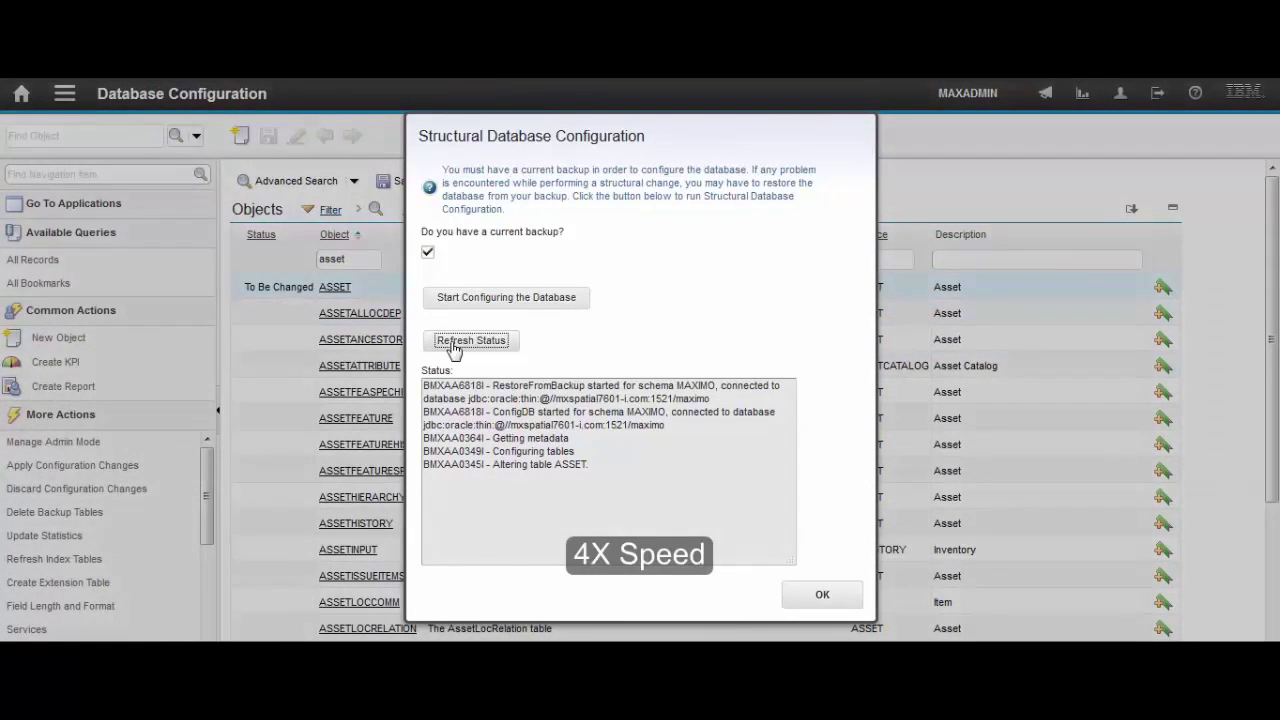
pyautogui.click(471, 340)
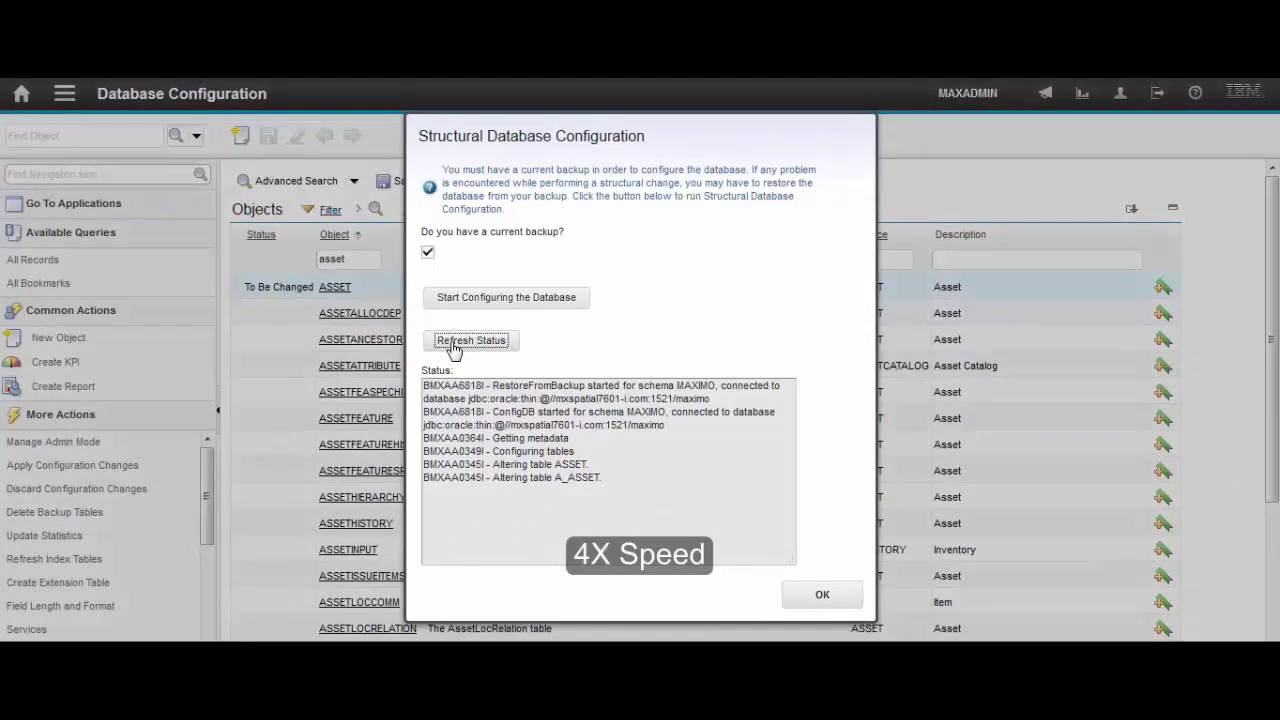
pyautogui.click(454, 343)
pyautogui.click(454, 343)
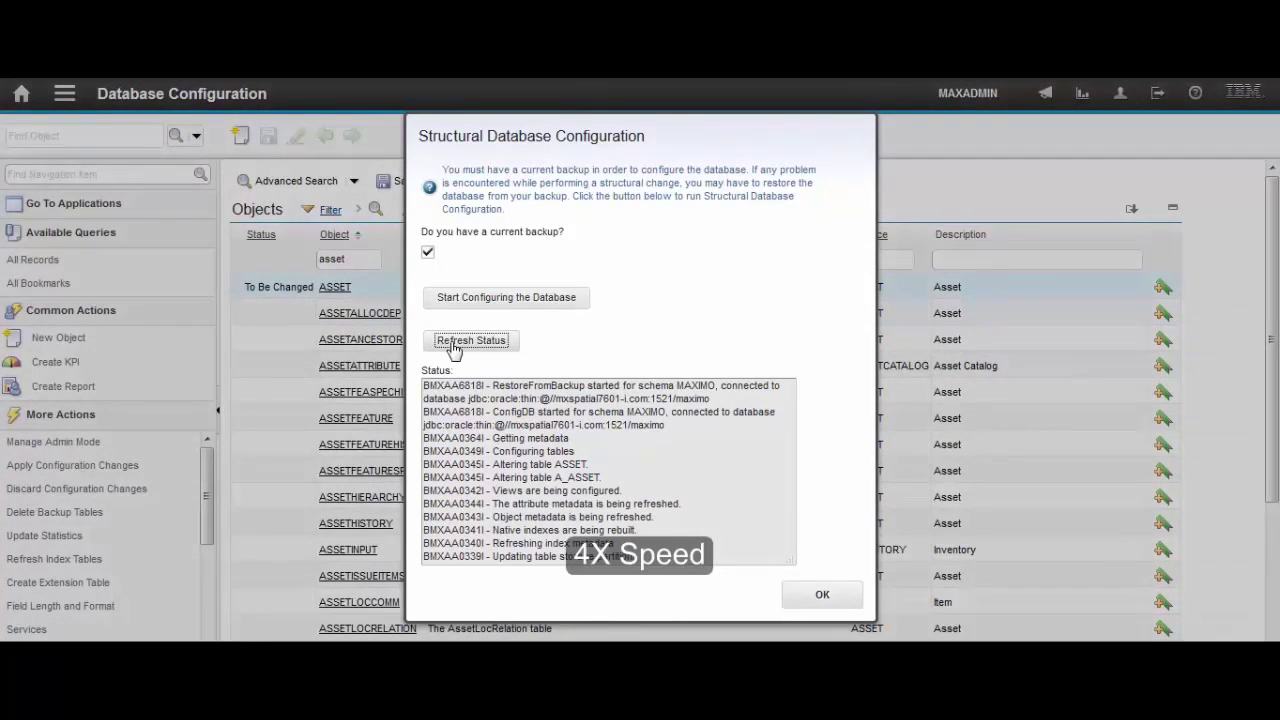
pyautogui.click(454, 343)
pyautogui.click(454, 343)
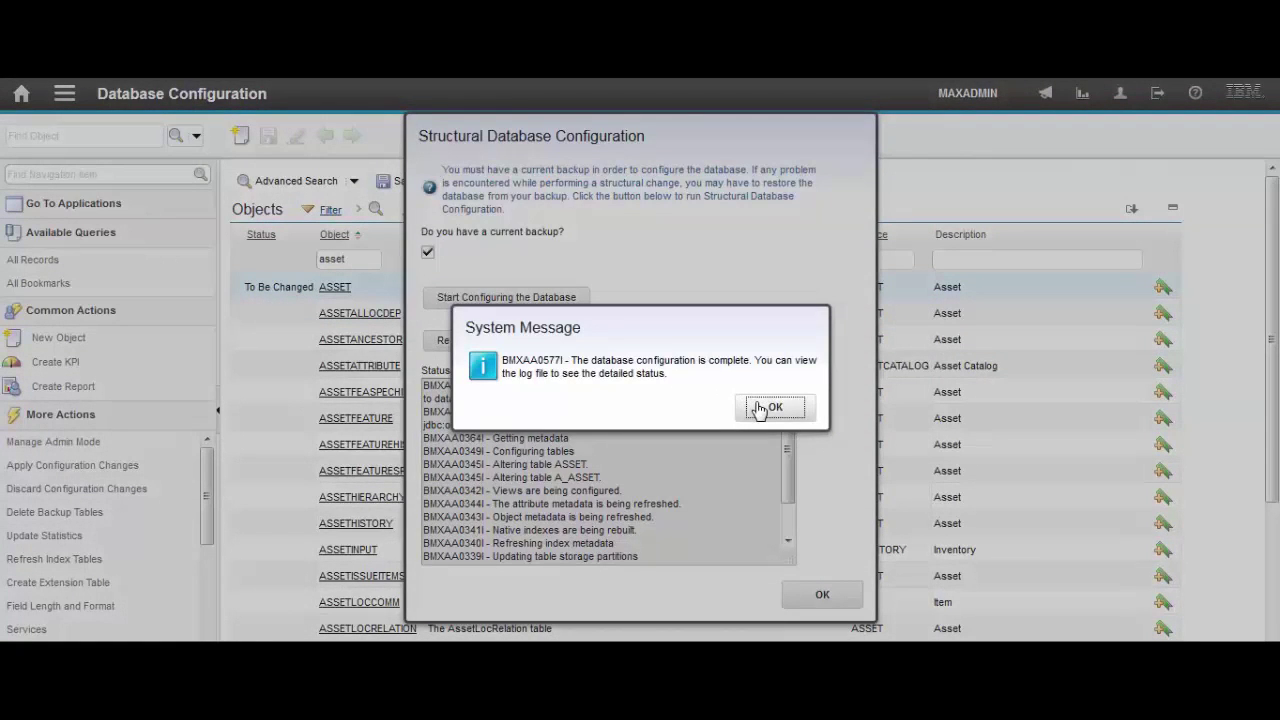
pyautogui.click(773, 407)
# Step: Request that Admin Mode be turned off, with the saved account password and reason 'any'
pyautogui.click(822, 596)
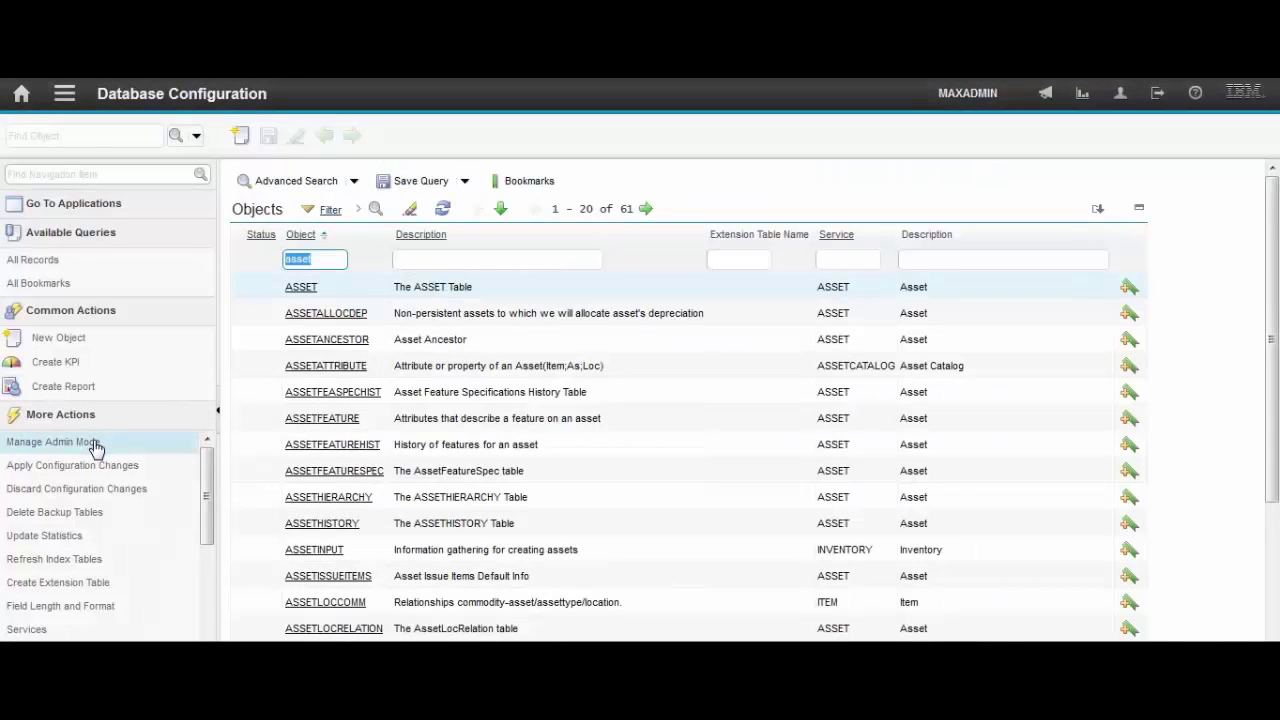
pyautogui.click(94, 442)
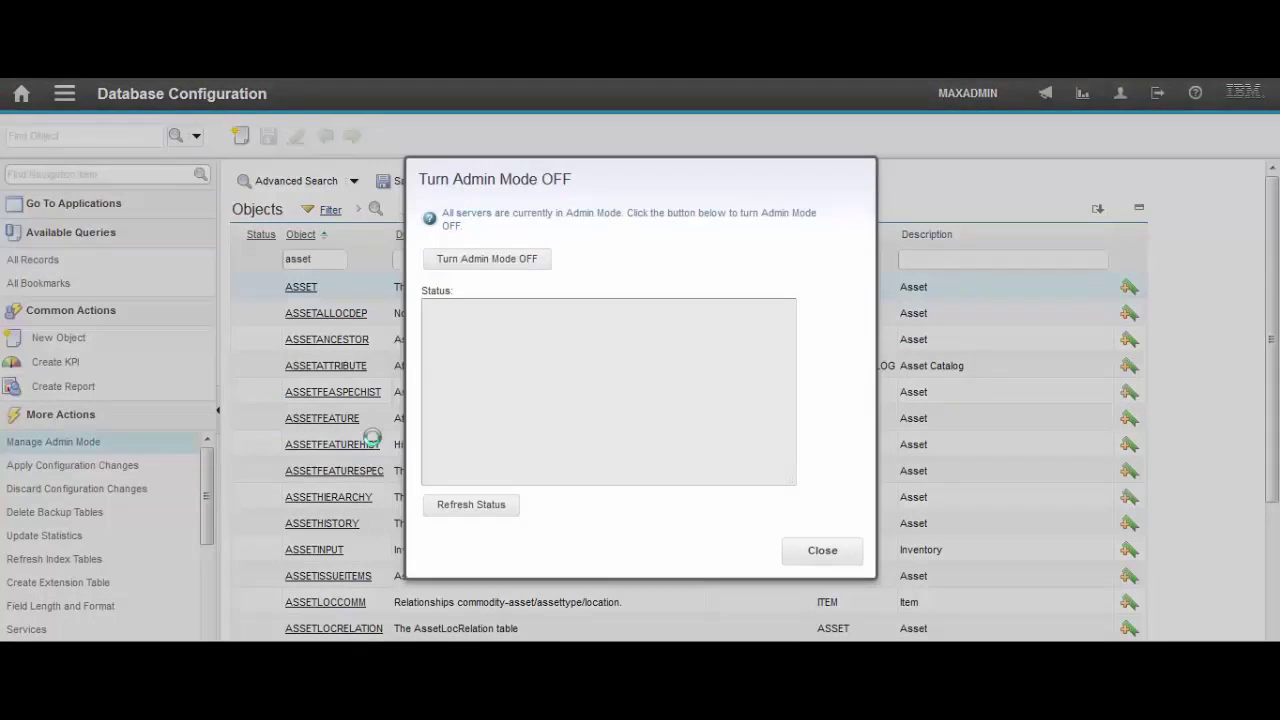
pyautogui.click(466, 258)
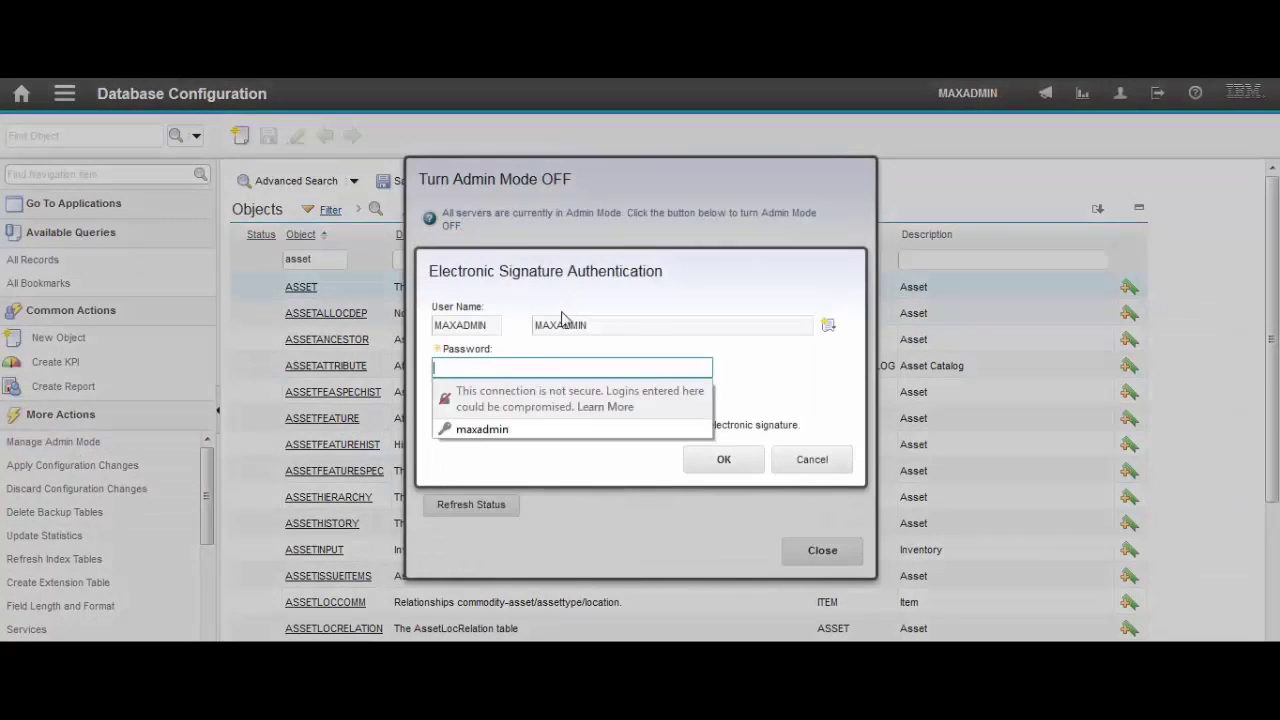
pyautogui.click(505, 429)
pyautogui.click(510, 404)
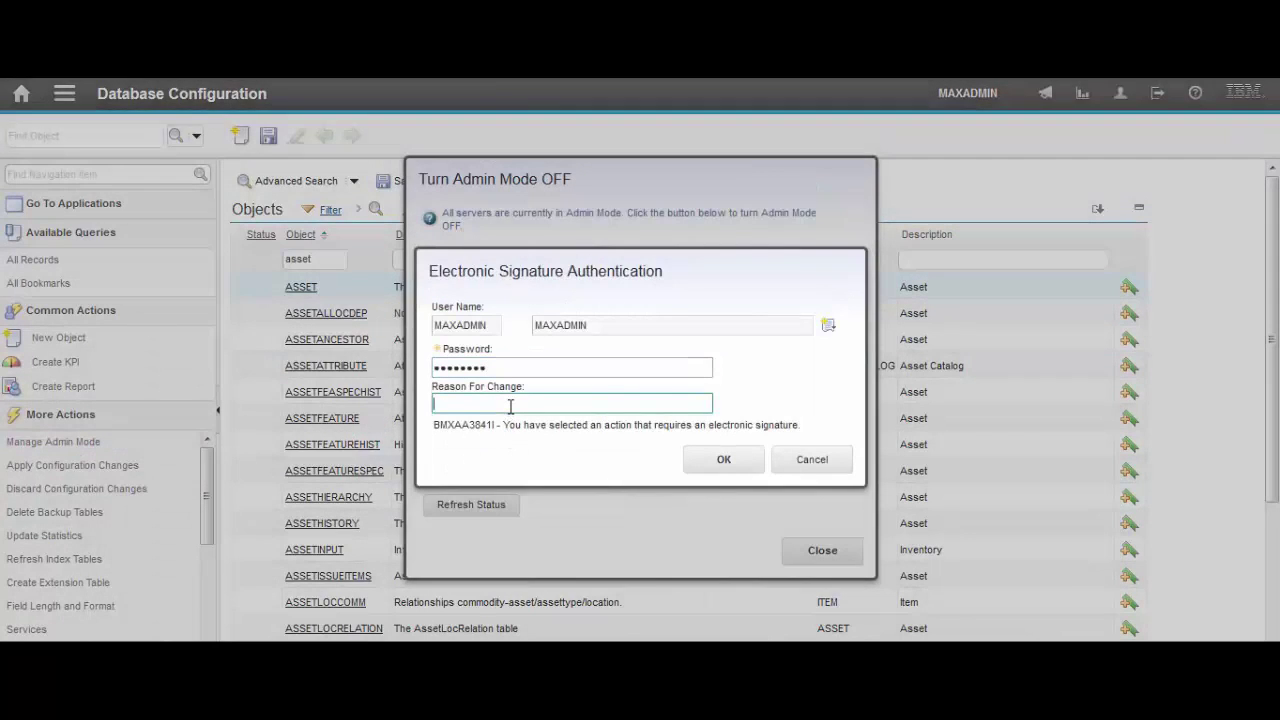
pyautogui.write('an')
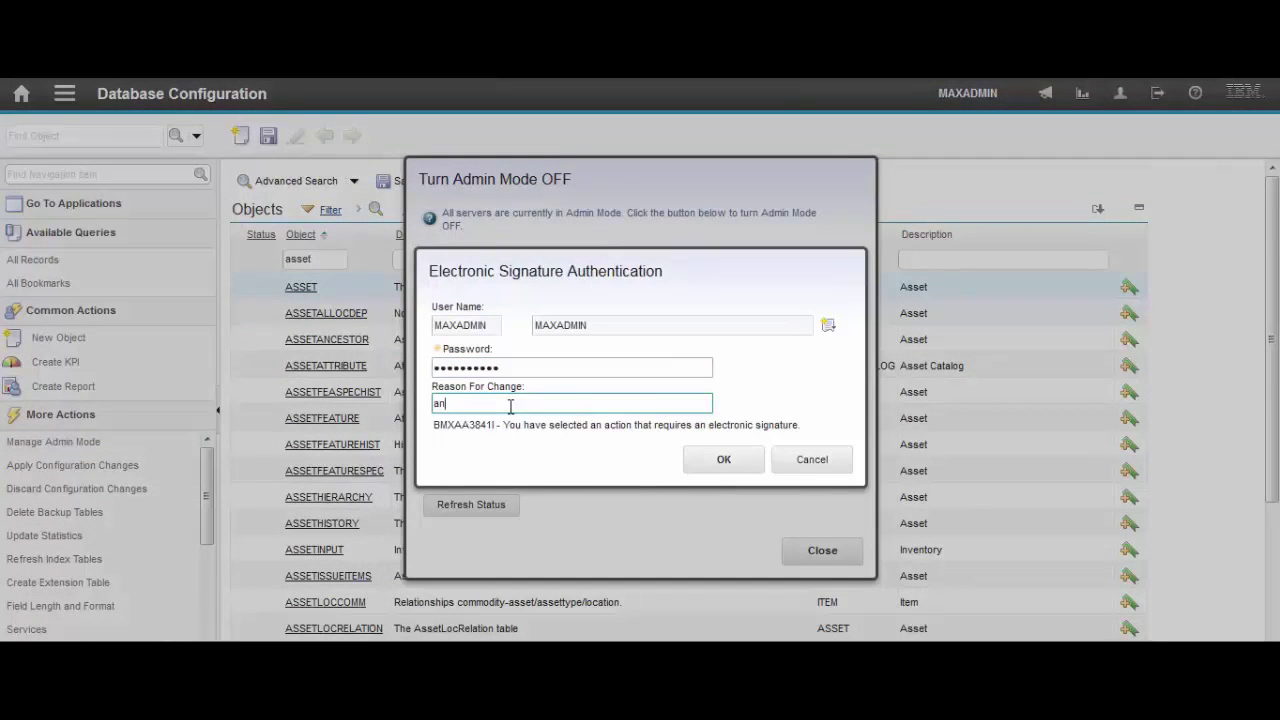
pyautogui.write('y')
pyautogui.click(723, 459)
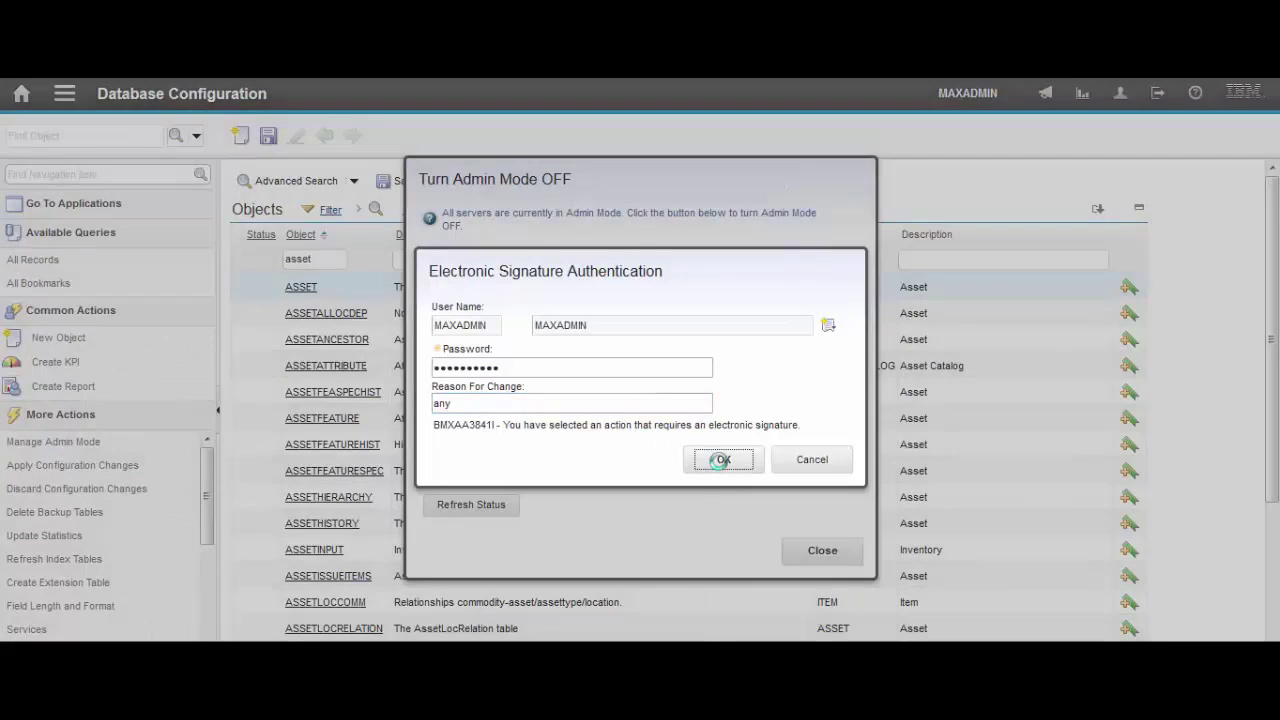
# Step: Dismiss the system messages, refresh until Admin Mode reports off, and close the Admin Mode window
pyautogui.click(759, 409)
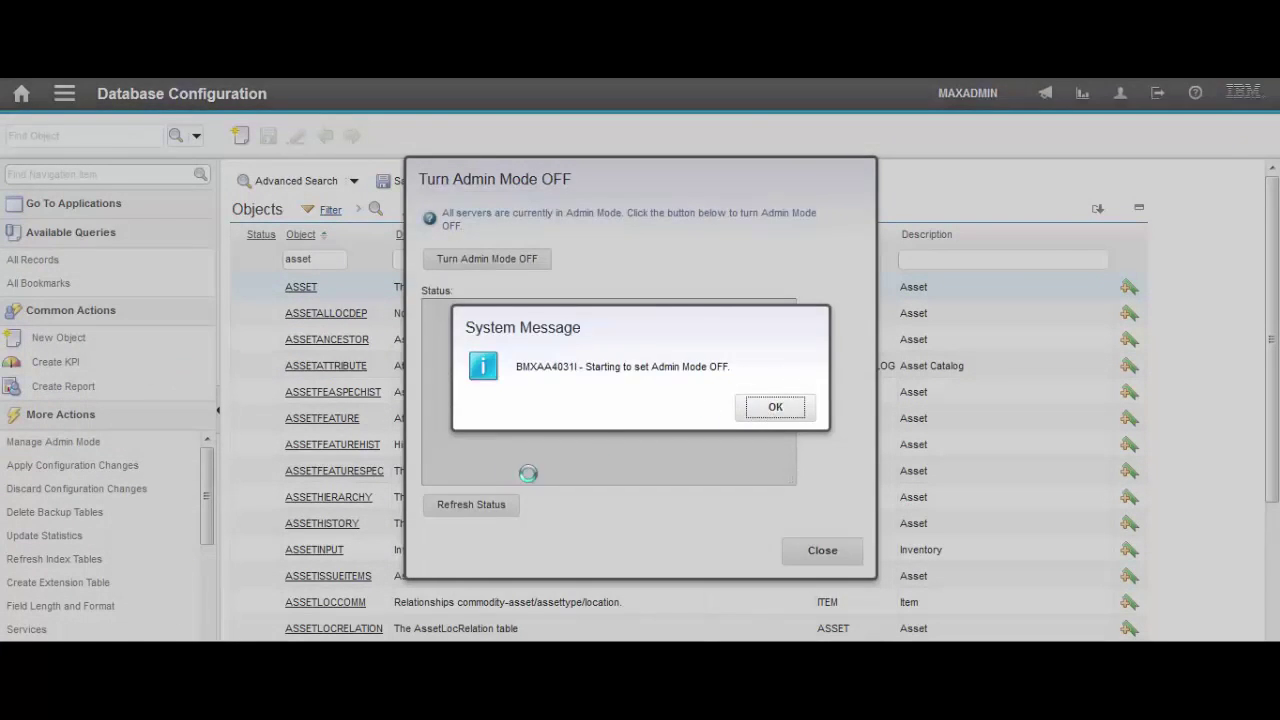
pyautogui.click(471, 508)
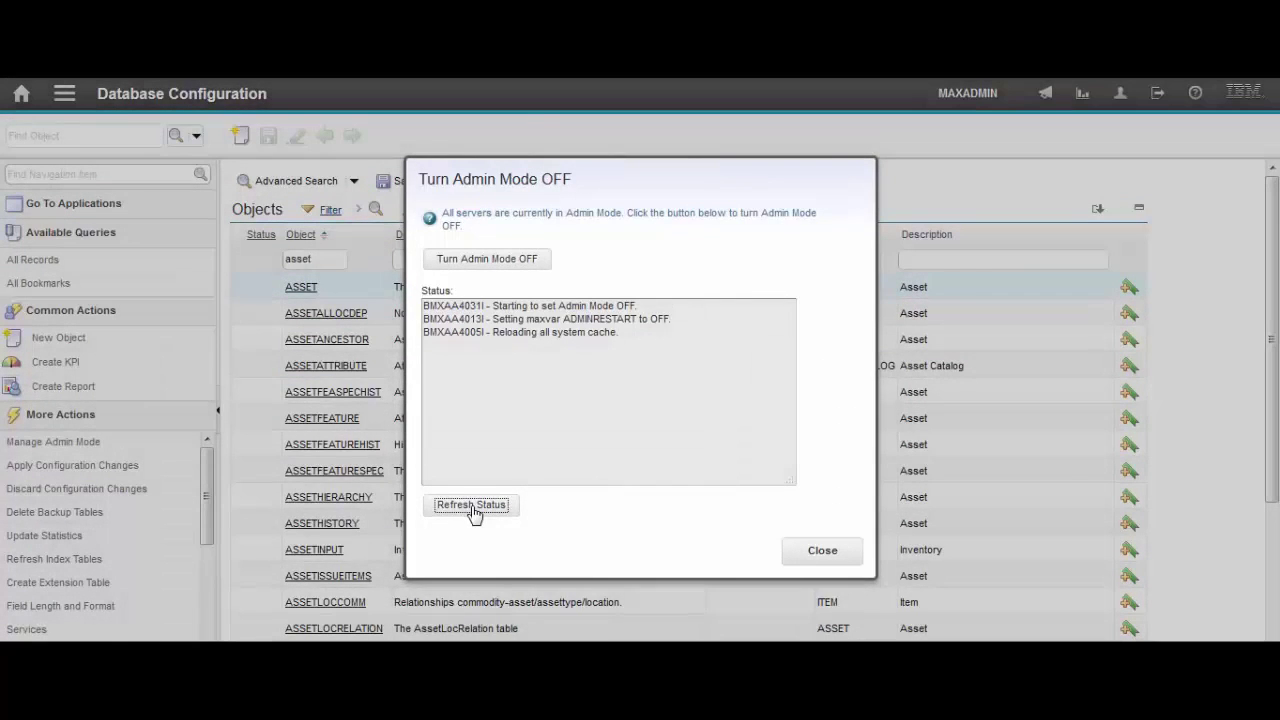
pyautogui.click(474, 508)
pyautogui.click(773, 408)
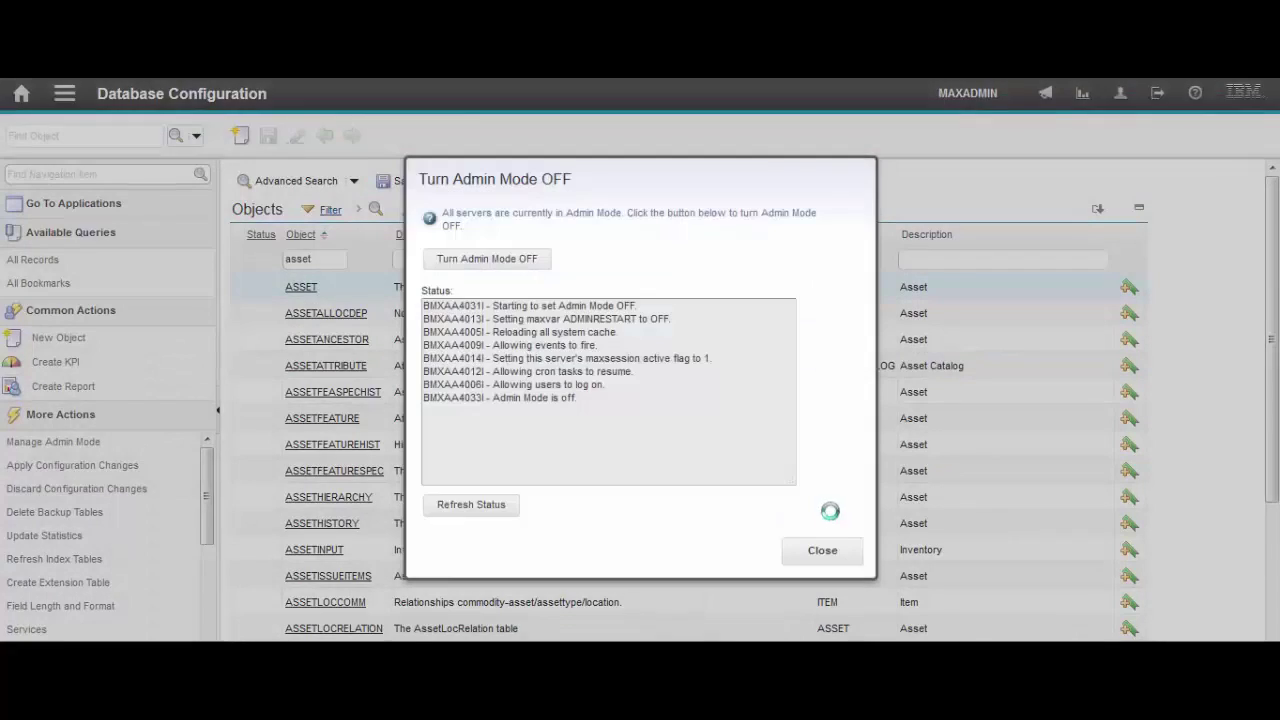
pyautogui.click(822, 550)
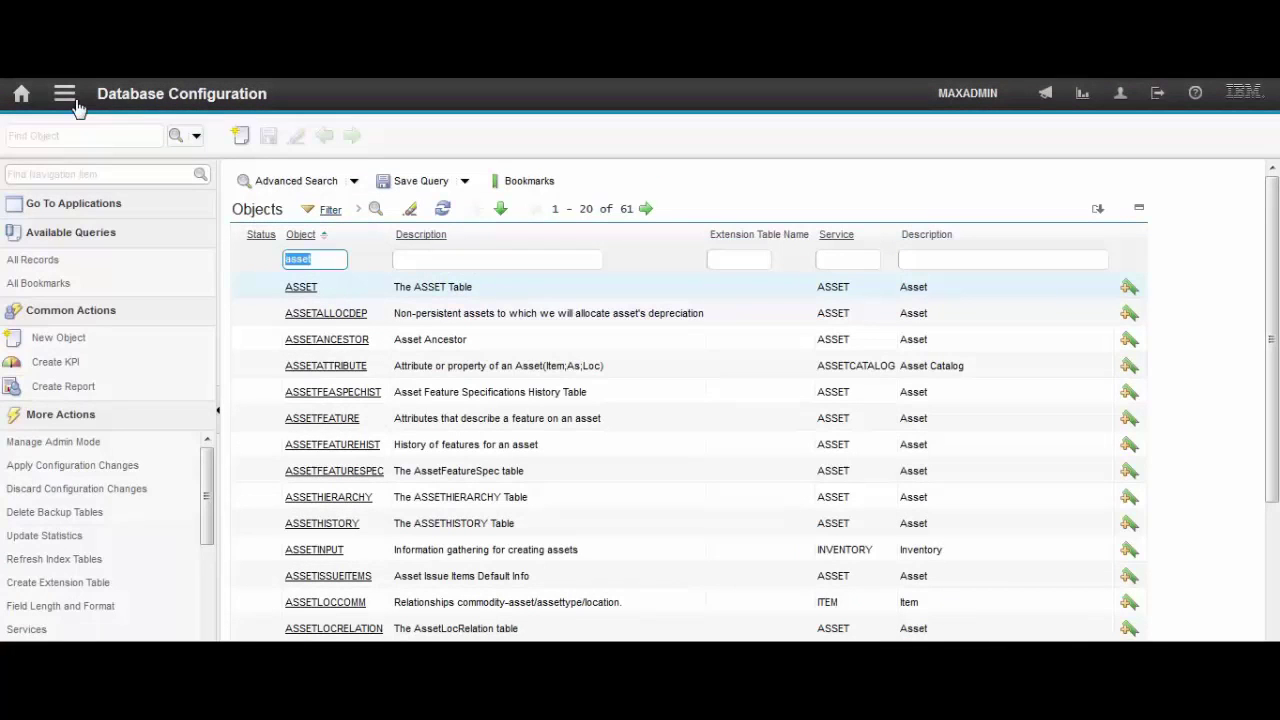
# Step: Open map 1001 in the Map Manager application
pyautogui.click(66, 96)
pyautogui.moveTo(133, 168)
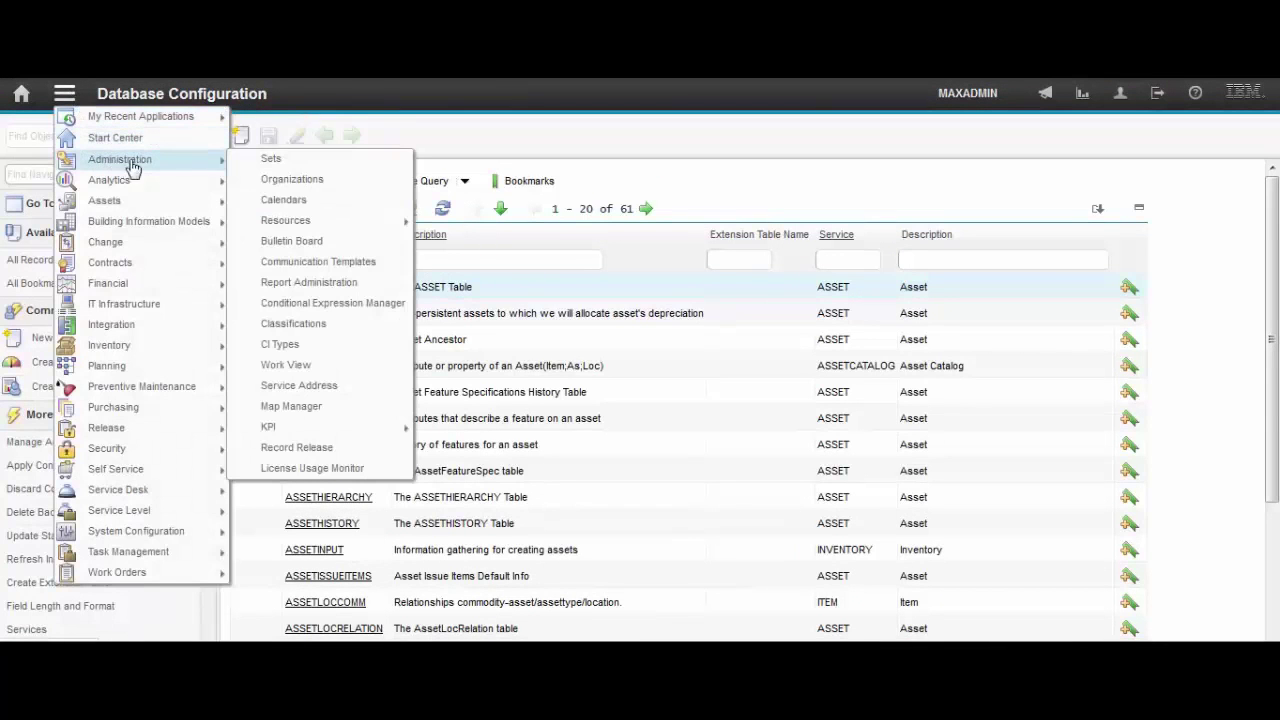
pyautogui.click(313, 416)
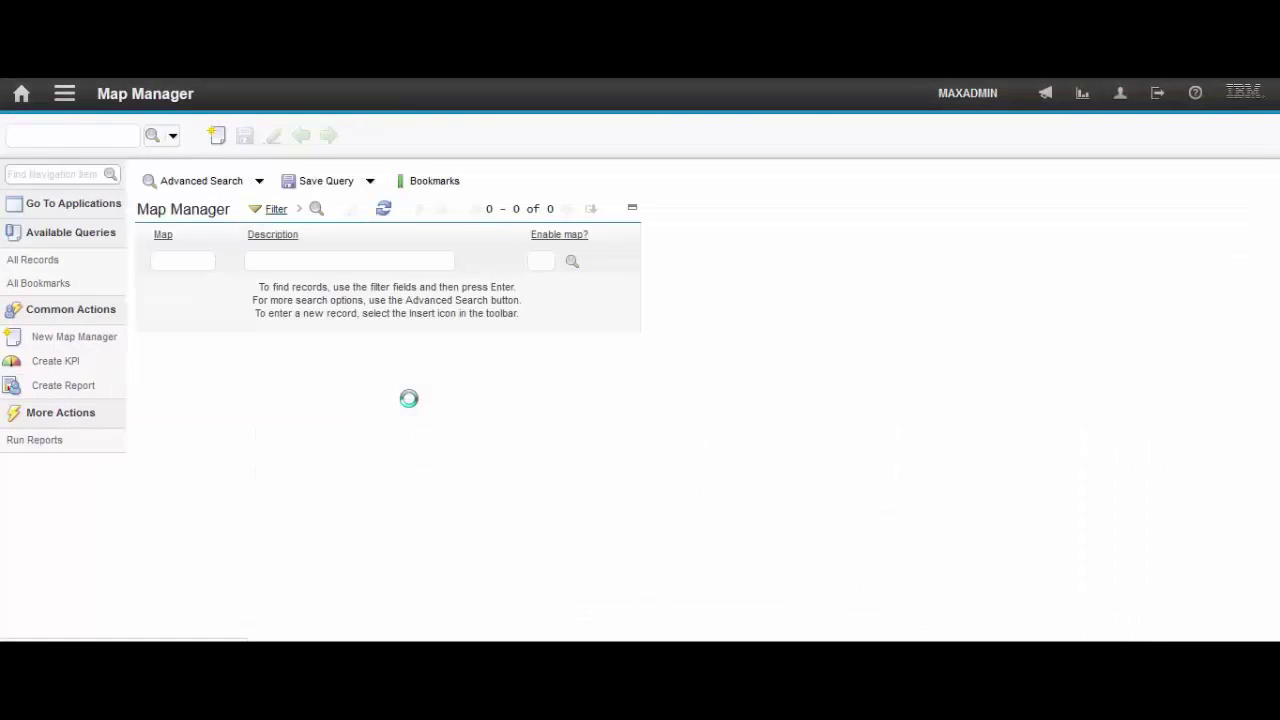
pyautogui.press('Return')
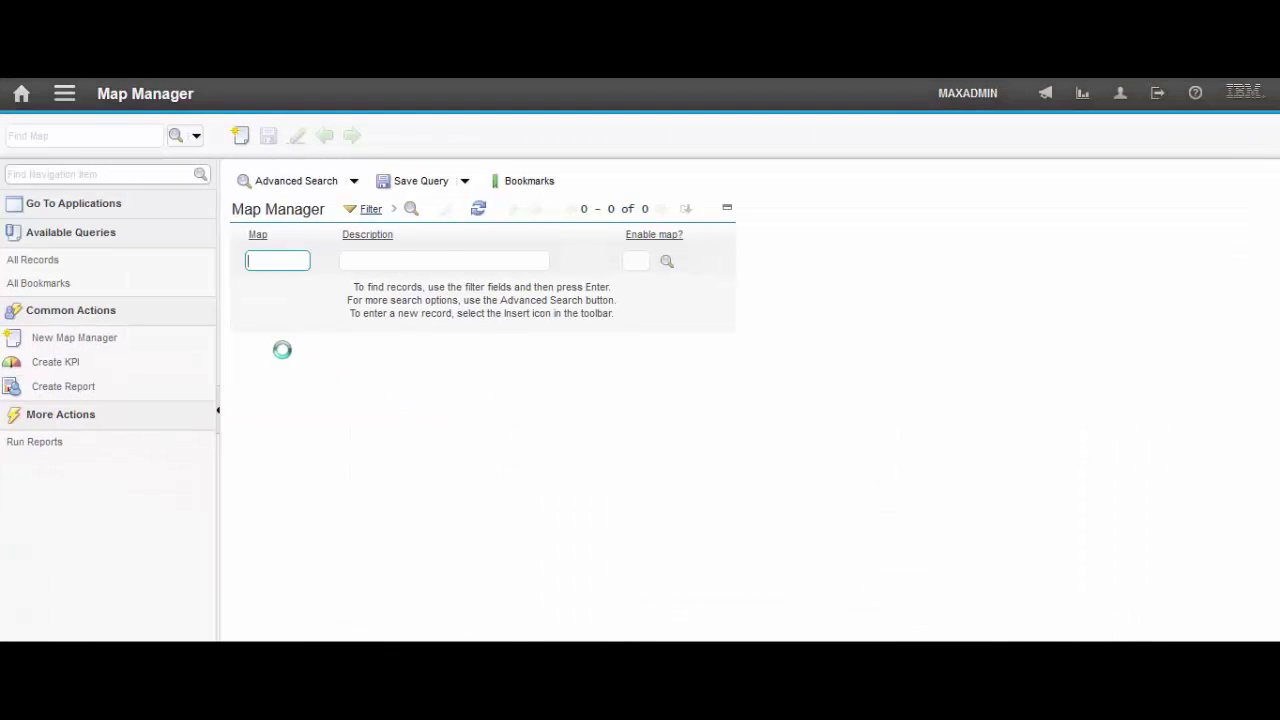
pyautogui.click(262, 319)
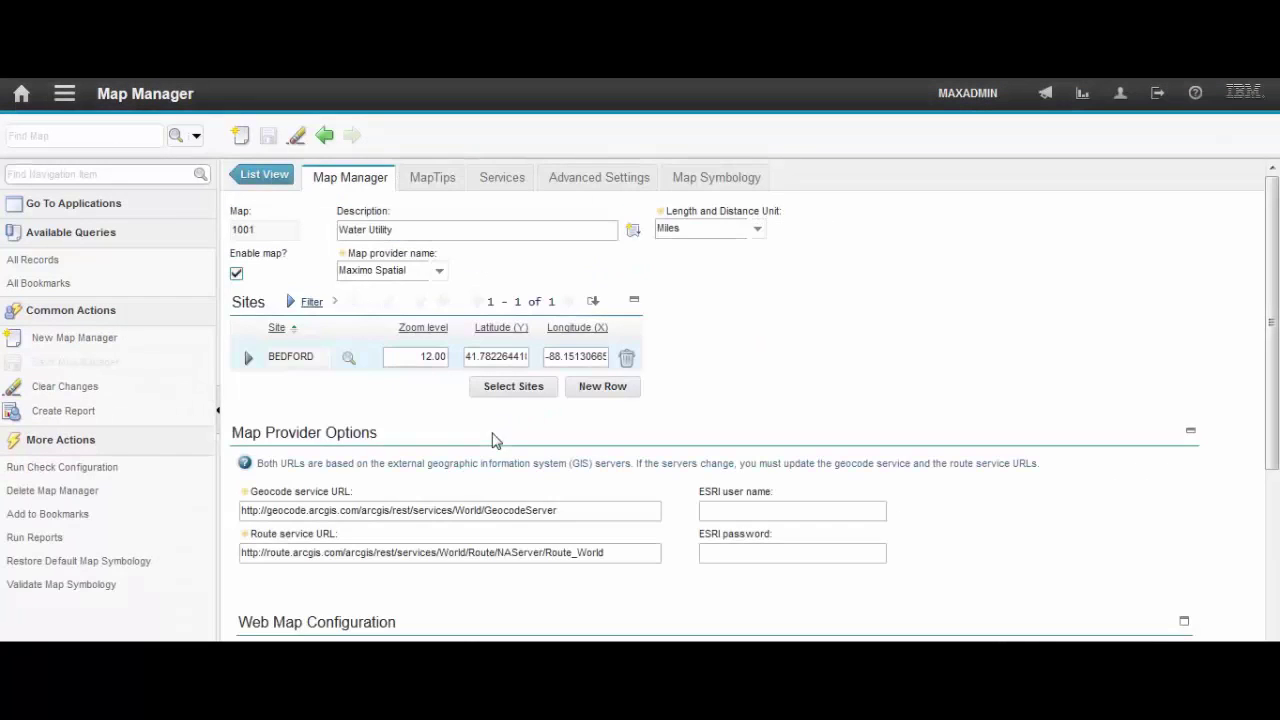
# Step: Expand the Water Utility map service and its Water Mains service layer 17 details
pyautogui.scroll(-3, 455, 494)
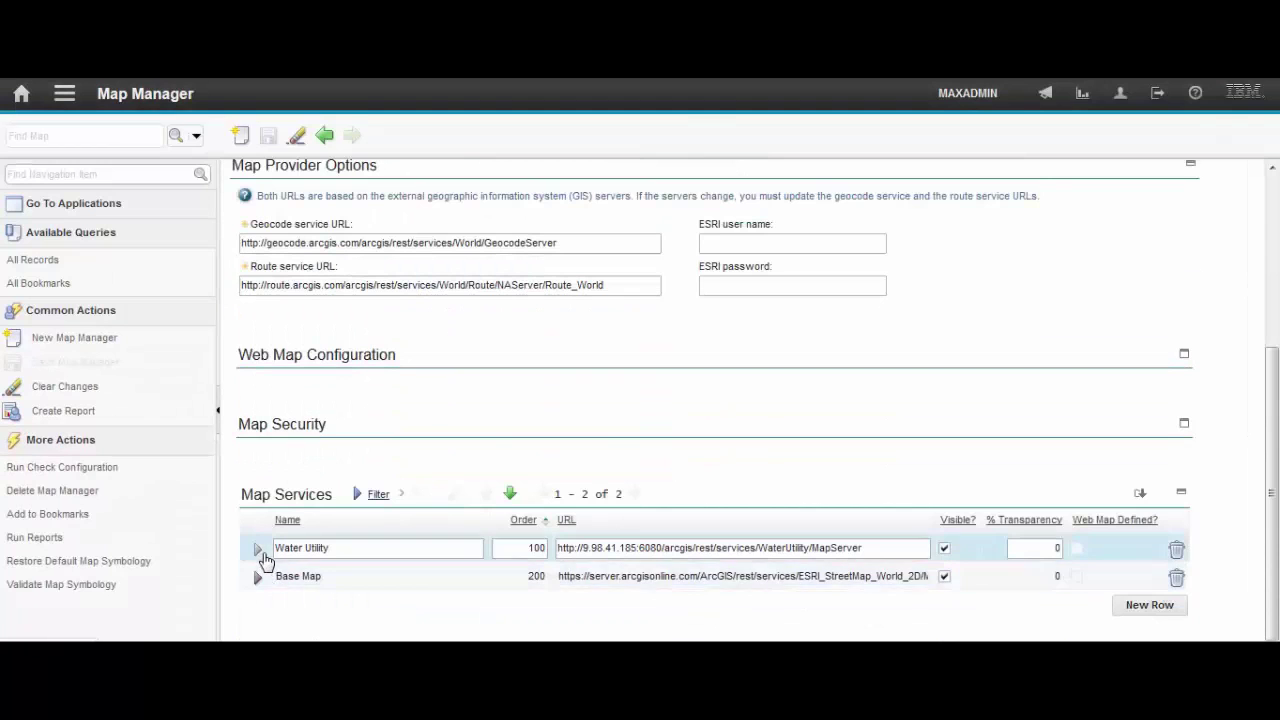
pyautogui.click(259, 550)
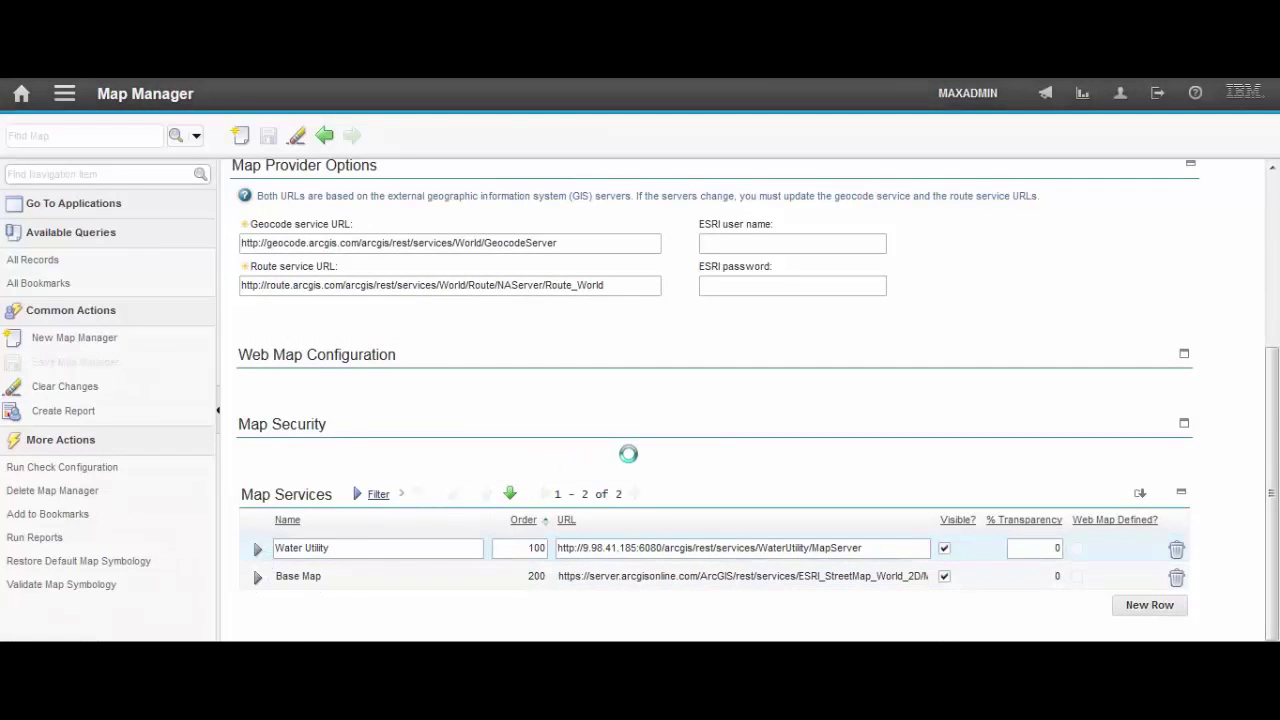
pyautogui.scroll(-3, 563, 549)
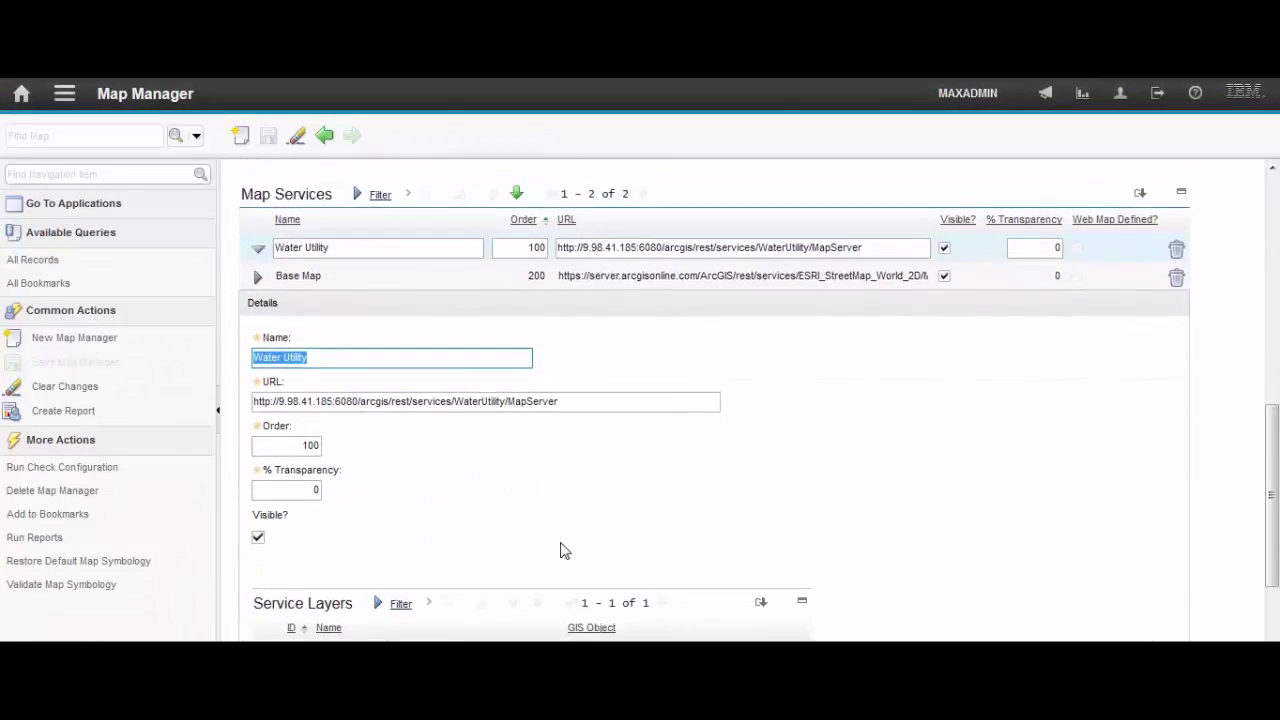
pyautogui.click(269, 524)
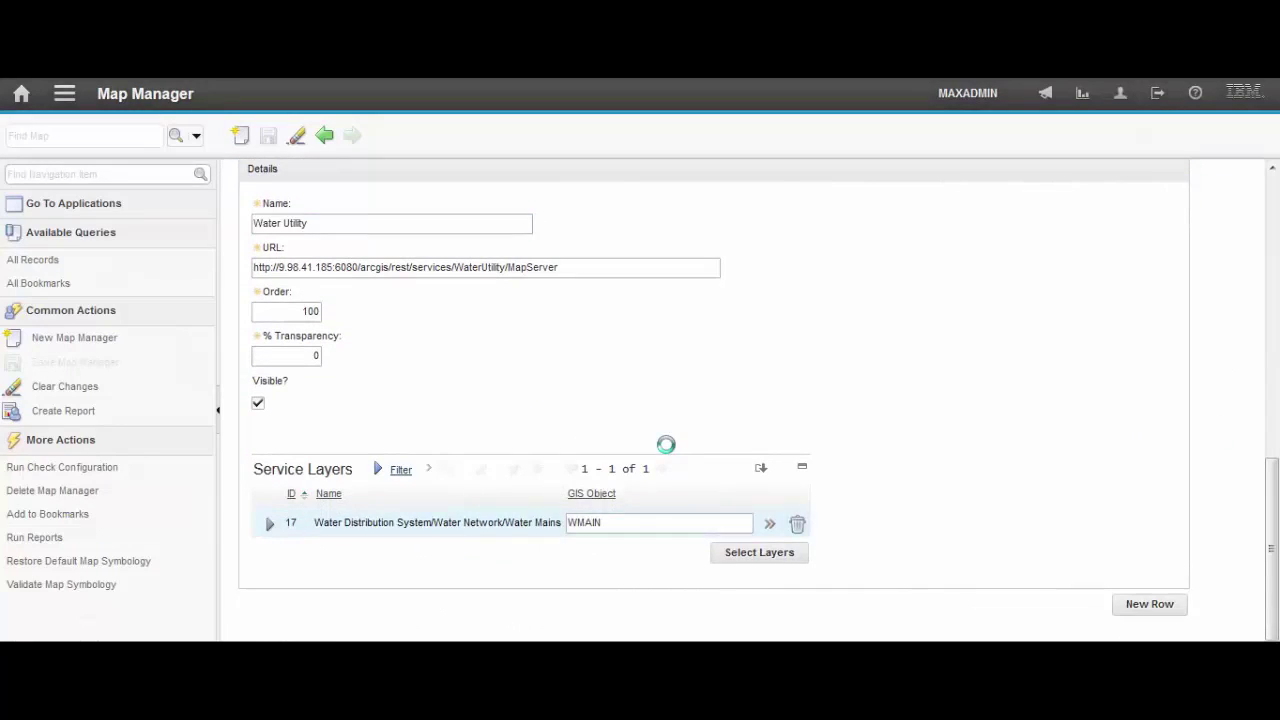
pyautogui.scroll(-8, 666, 450)
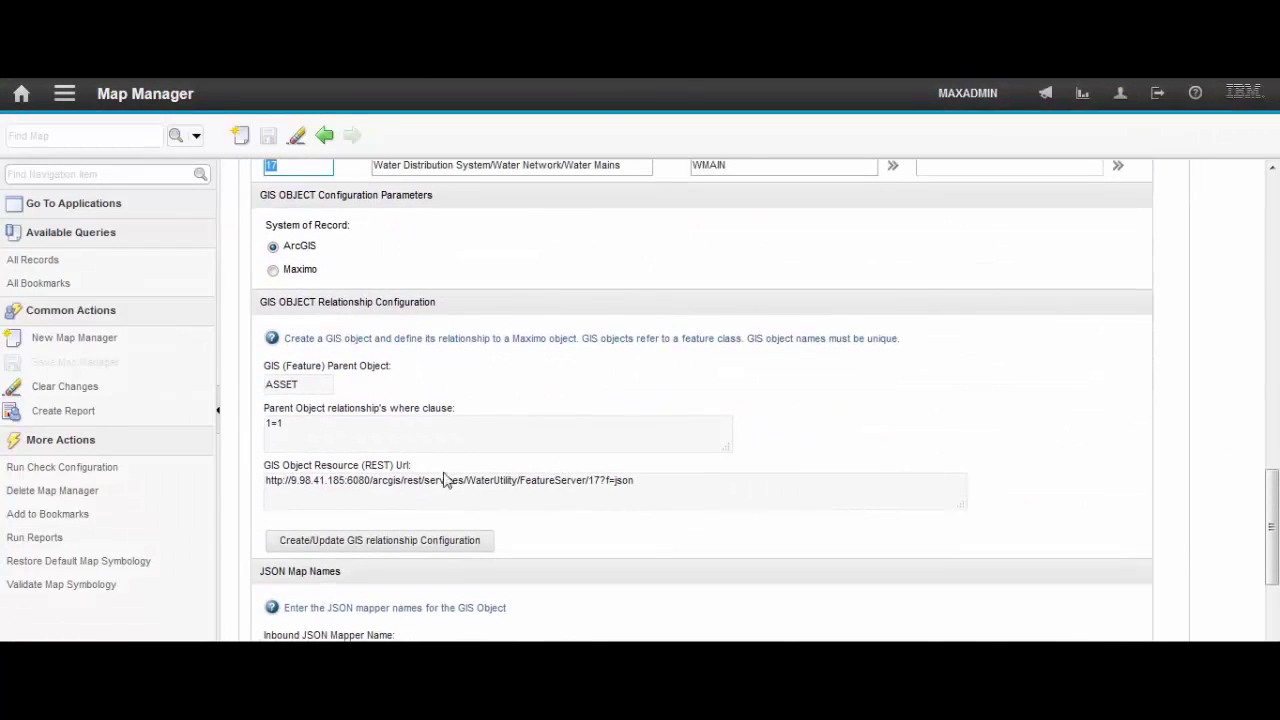
# Step: Add a GIS relationship row matching on the ASSET attribute FACILITYID
pyautogui.click(407, 549)
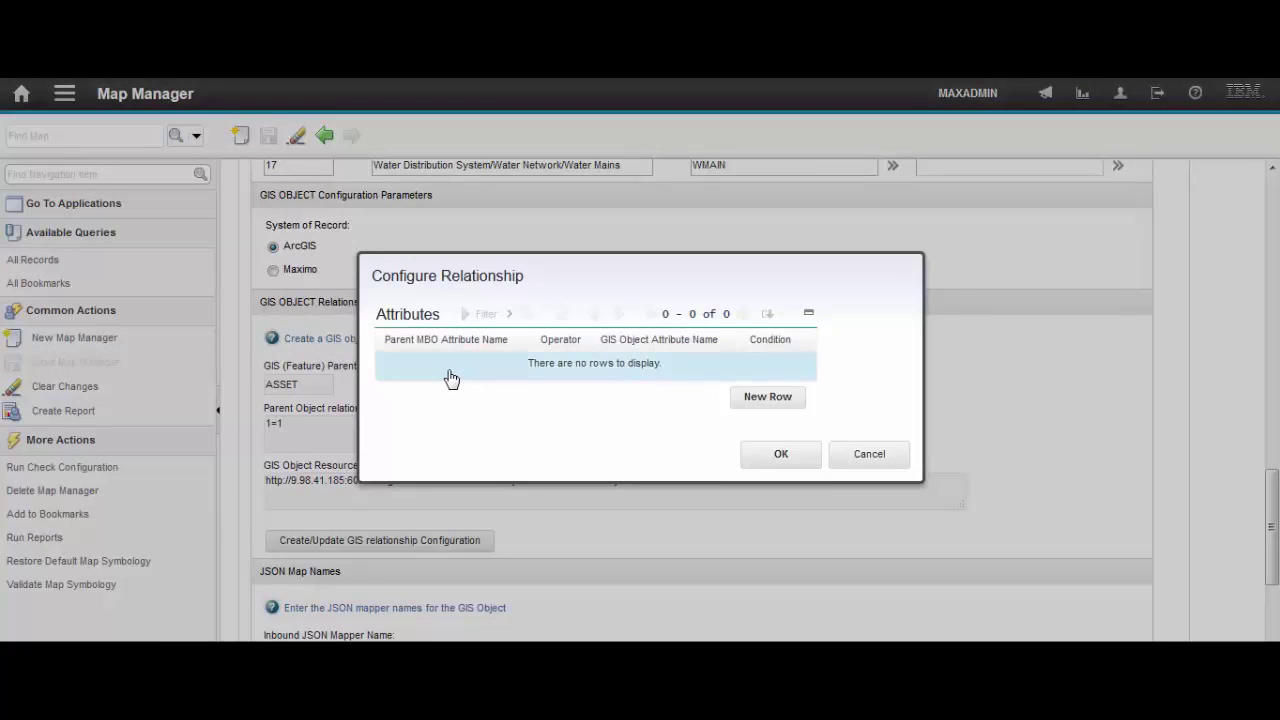
pyautogui.click(752, 400)
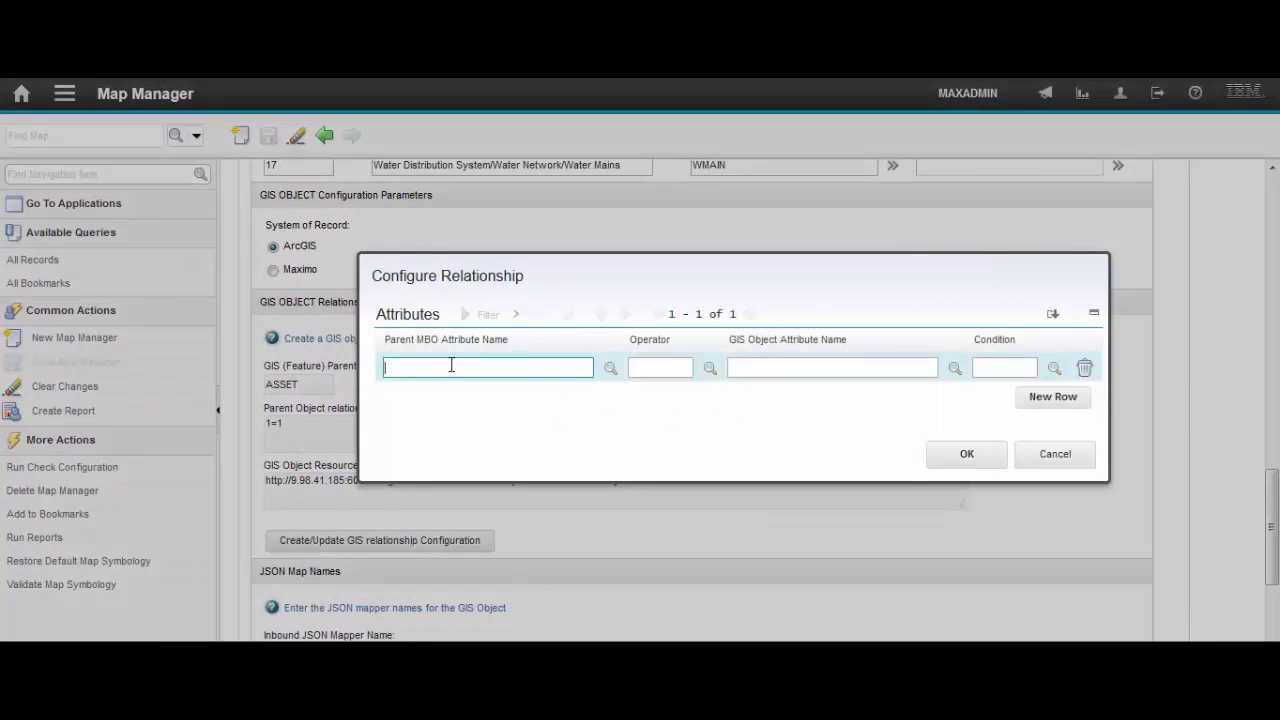
pyautogui.click(610, 370)
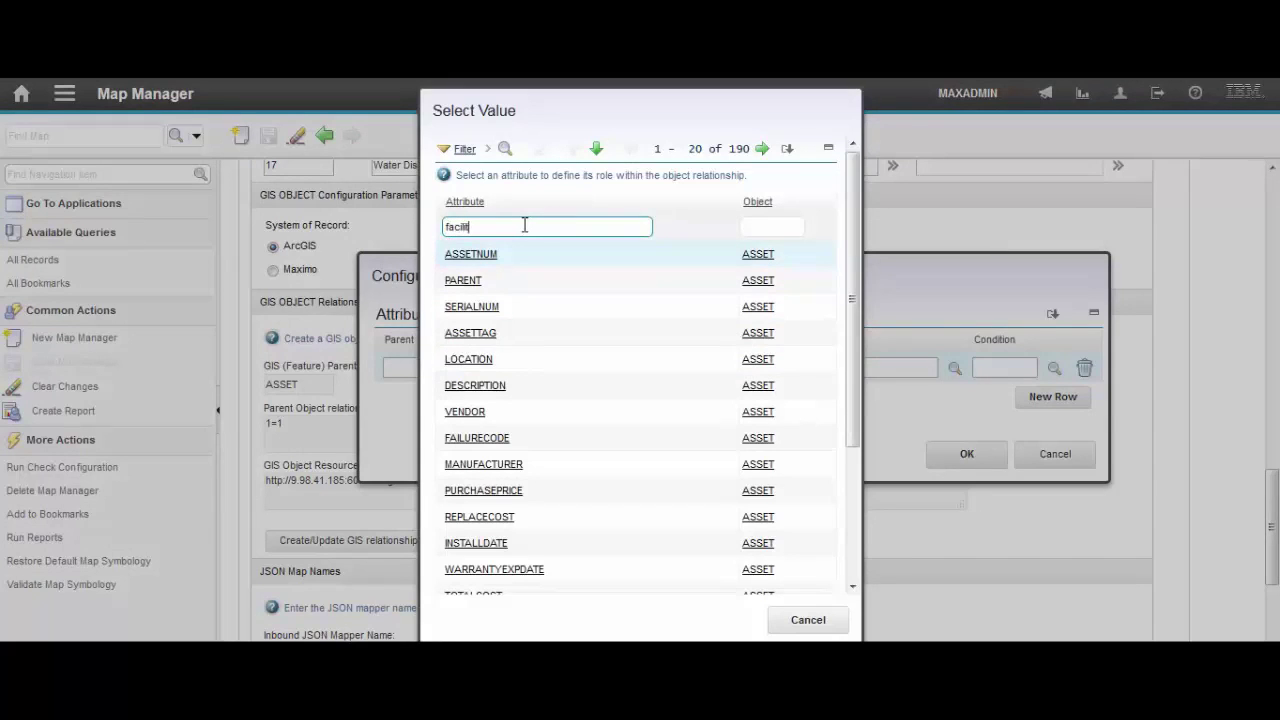
pyautogui.write('tyid')
pyautogui.press('Return')
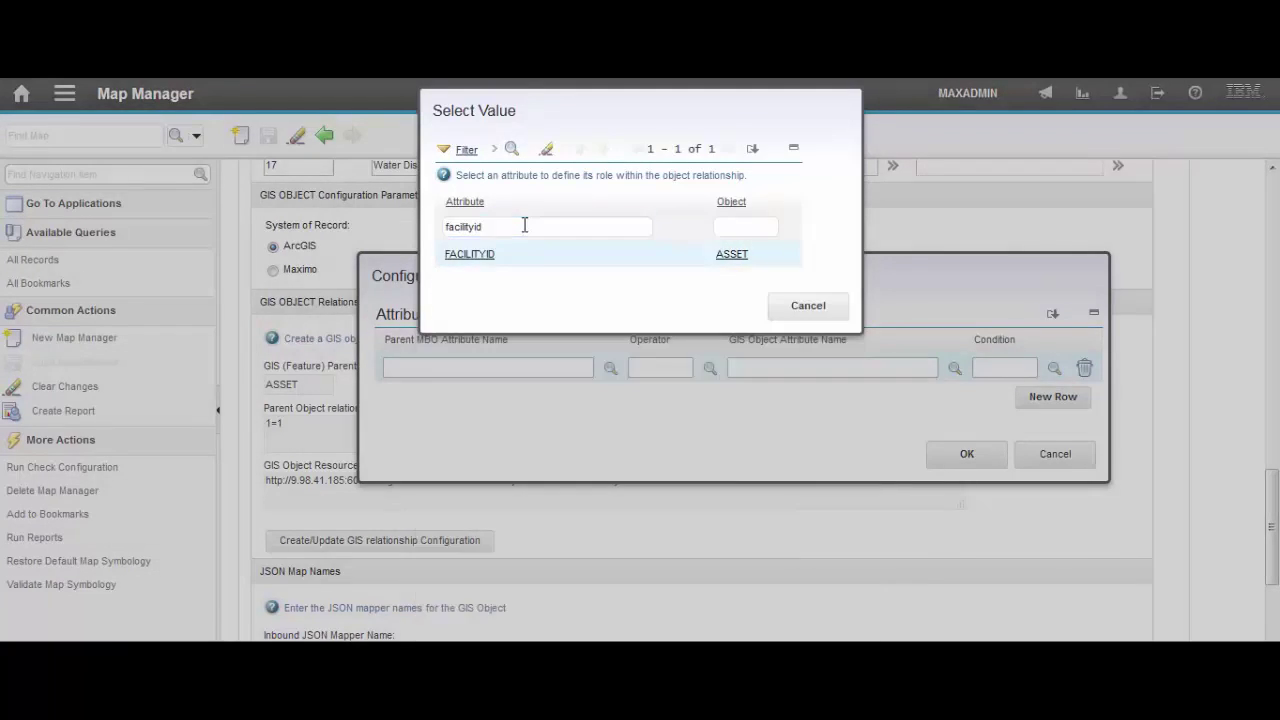
pyautogui.click(488, 255)
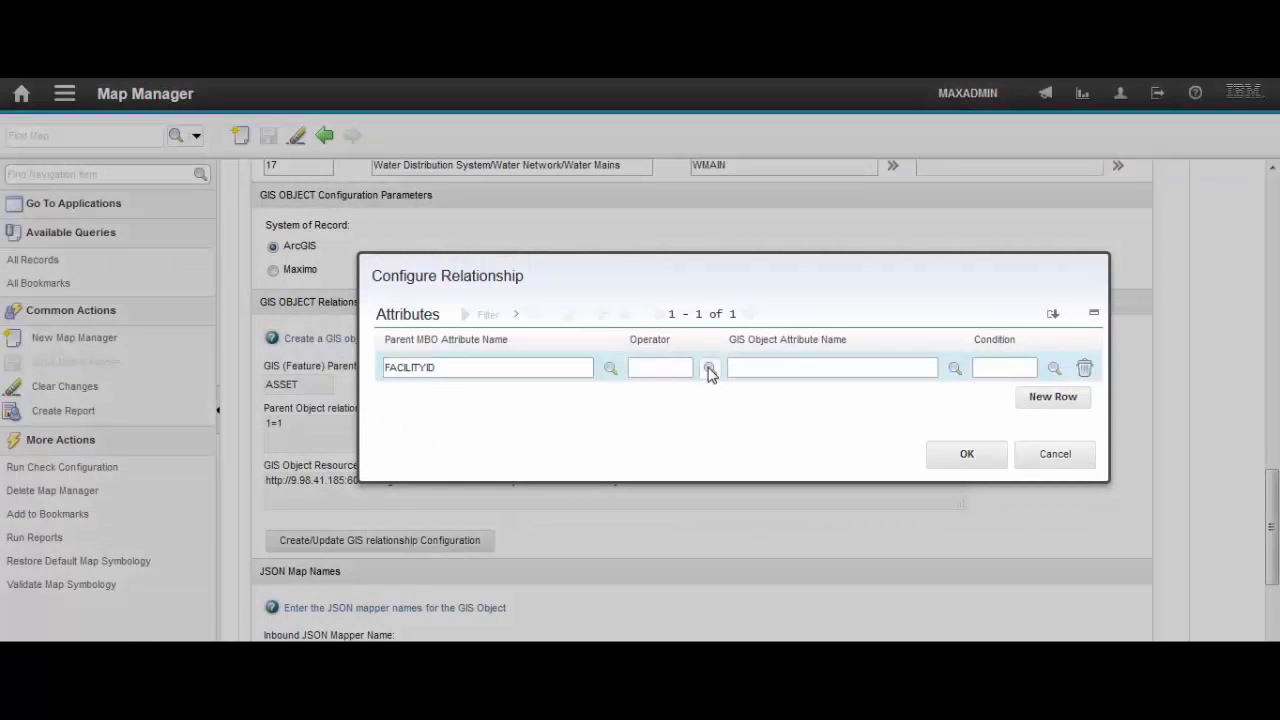
# Step: Set the operator to = and the WMAIN attribute to FACILITYID, then confirm
pyautogui.click(709, 370)
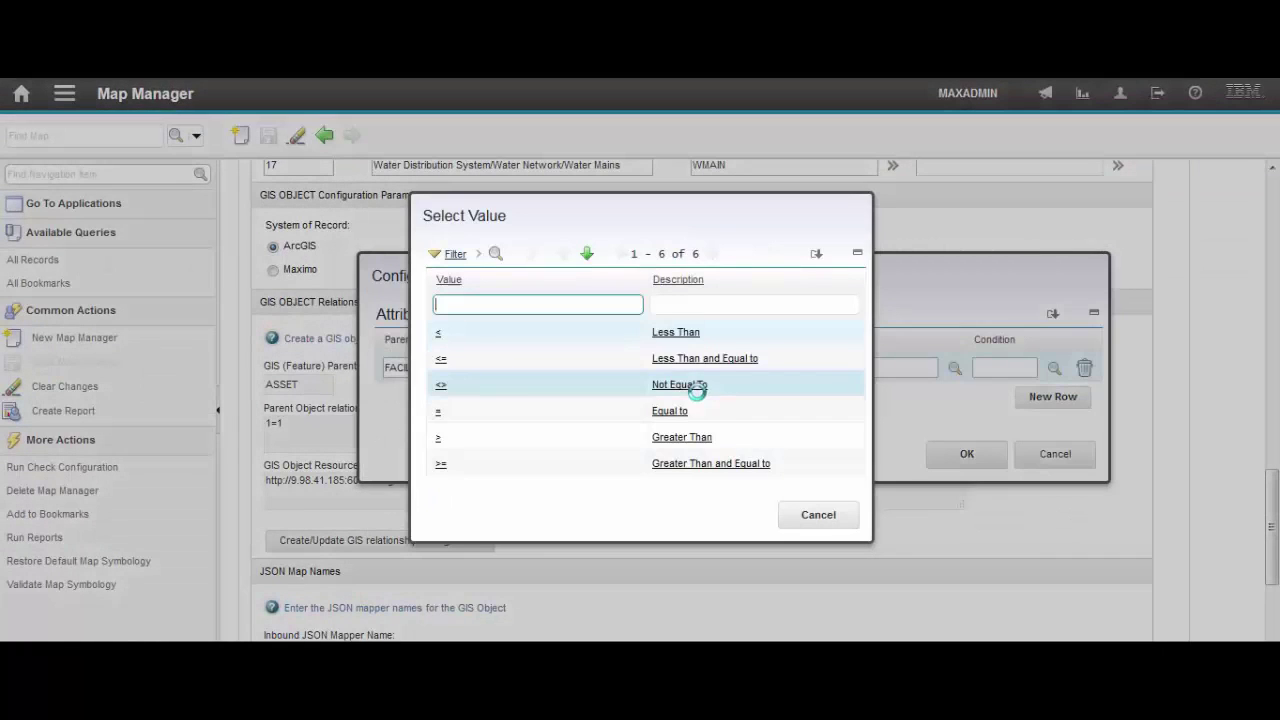
pyautogui.click(444, 420)
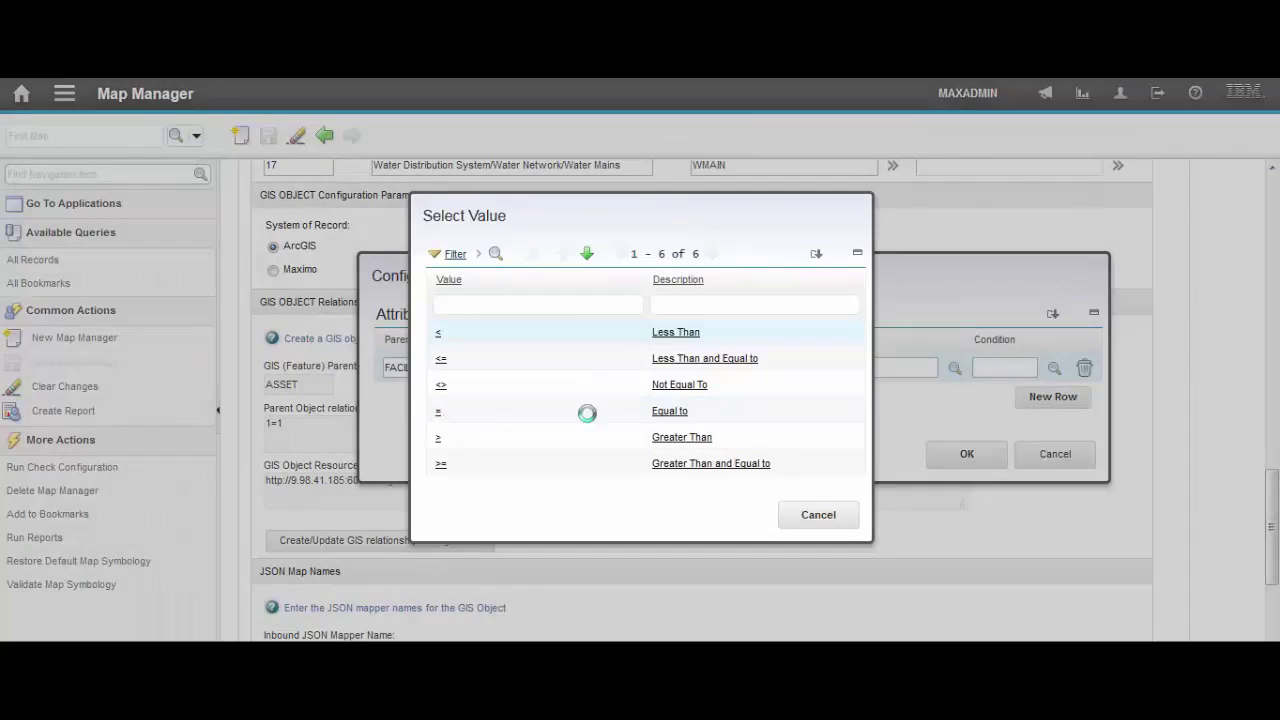
pyautogui.click(823, 370)
pyautogui.click(955, 368)
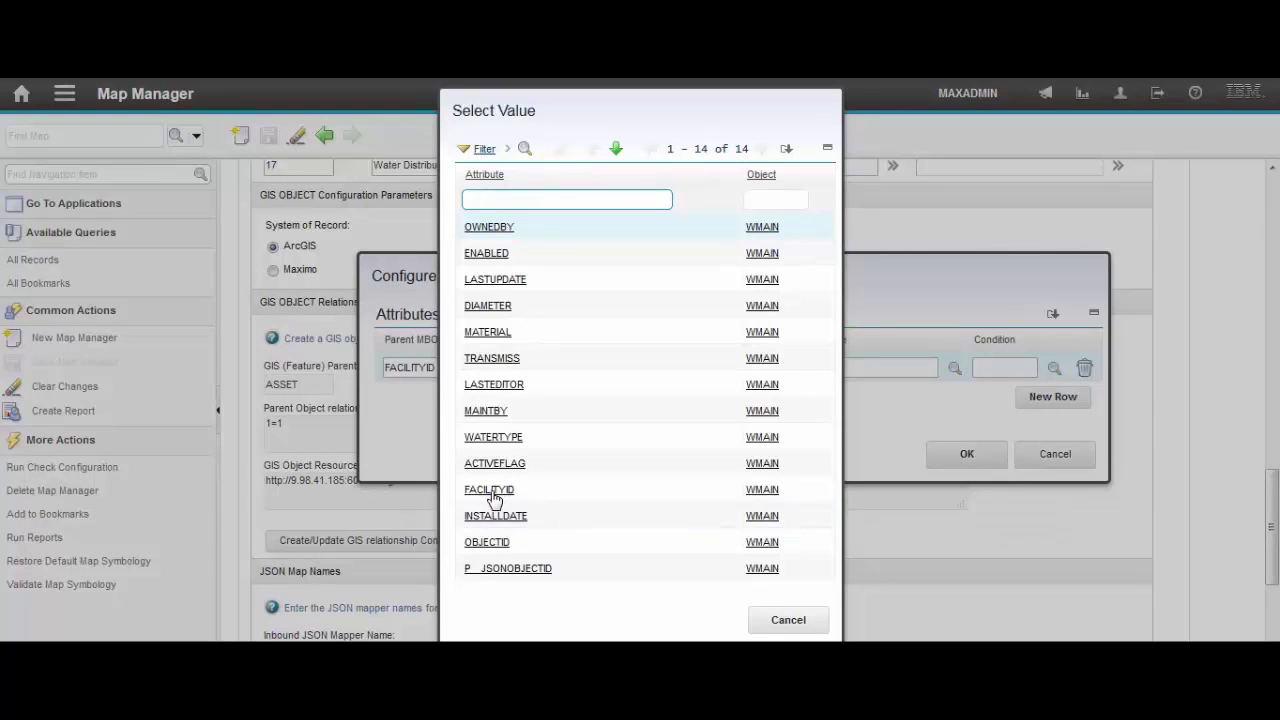
pyautogui.click(492, 490)
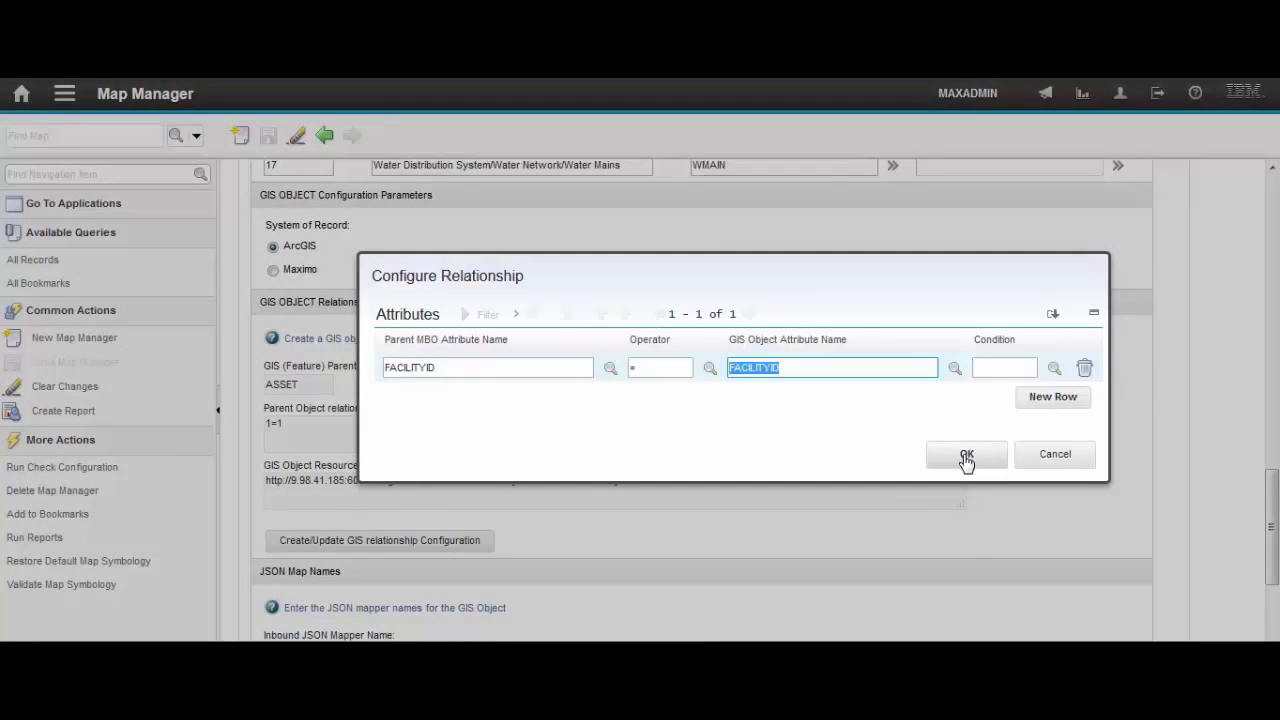
pyautogui.click(966, 456)
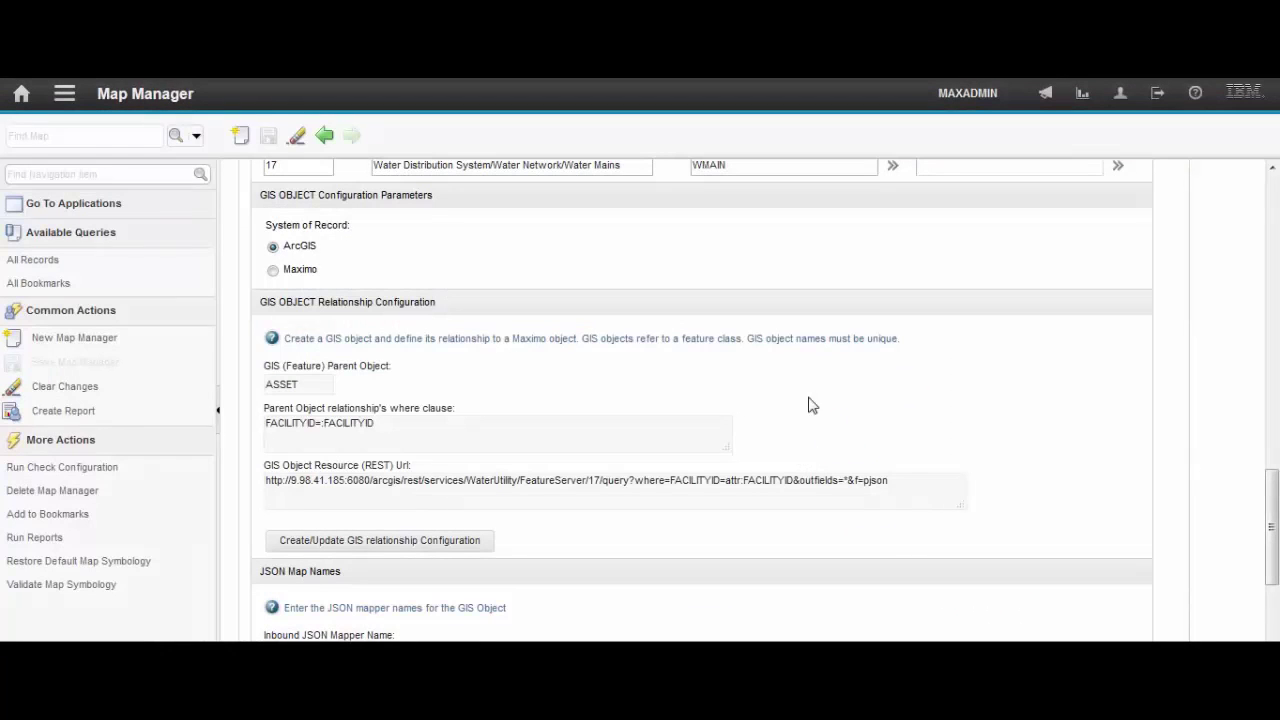
pyautogui.click(390, 425)
pyautogui.hotkey('shift', 'Left')
pyautogui.hotkey('shift', 'Left')
pyautogui.hotkey('shift', 'Left')
pyautogui.hotkey('shift', 'Left')
pyautogui.hotkey('shift', 'Left')
pyautogui.hotkey('shift', 'Left')
pyautogui.hotkey('shift', 'Left')
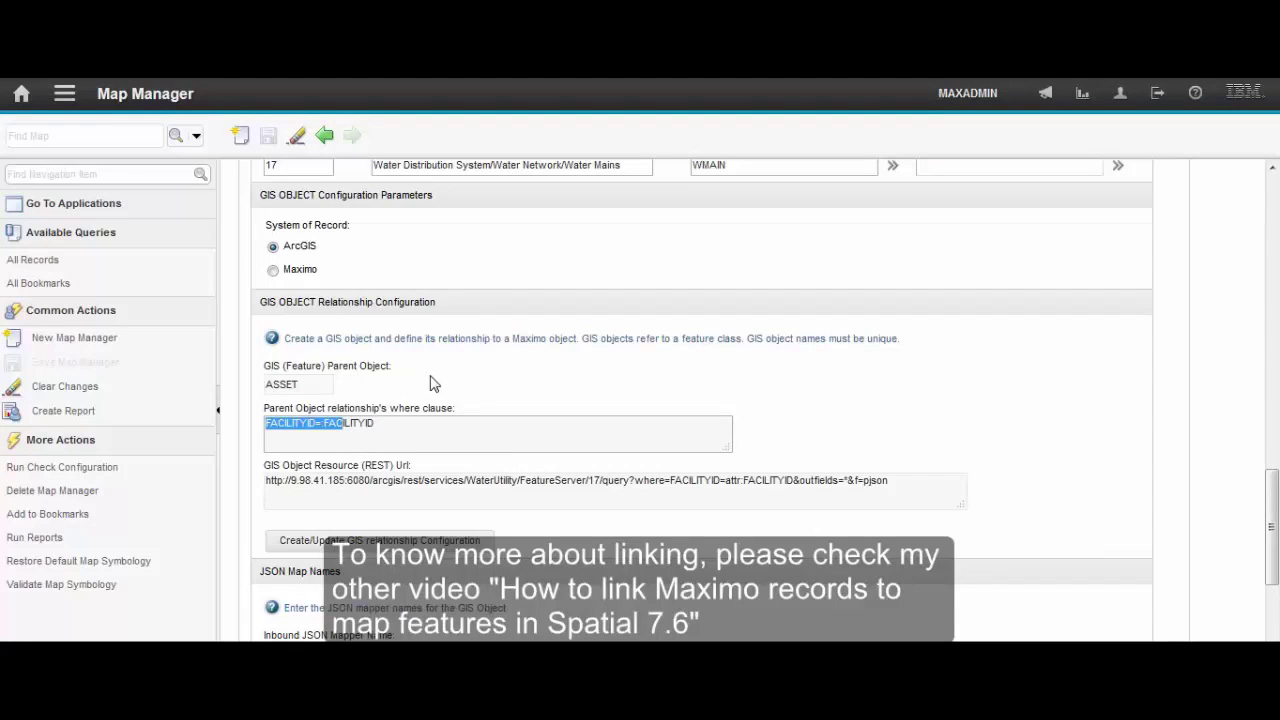
pyautogui.click(556, 379)
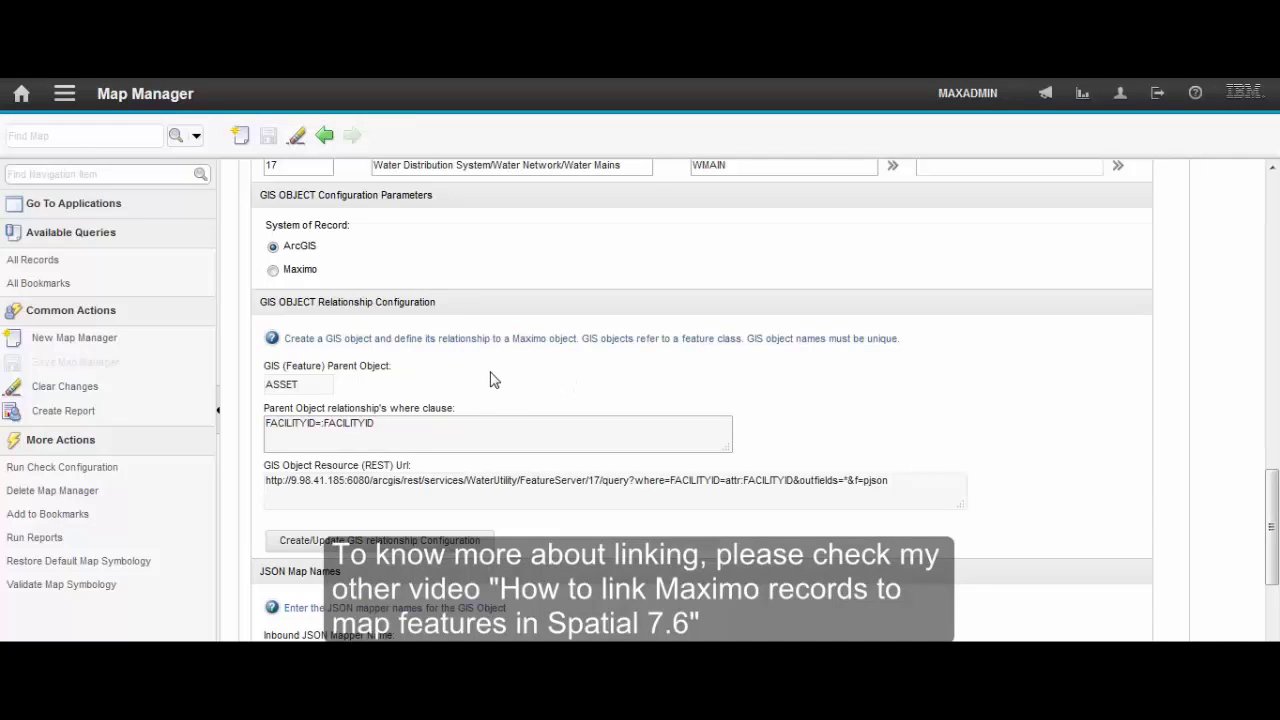